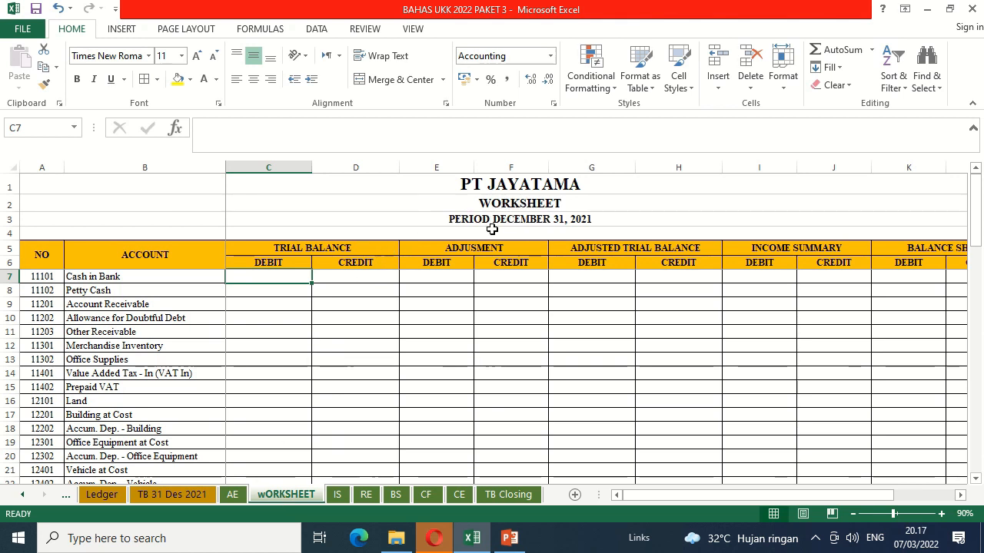
# Examine the worksheet's row 5 column headings, from Trial Balance through Adjustment, Adjusted Trial Balance and Income Summary to Balance Sheet.
pyautogui.click(309, 248)
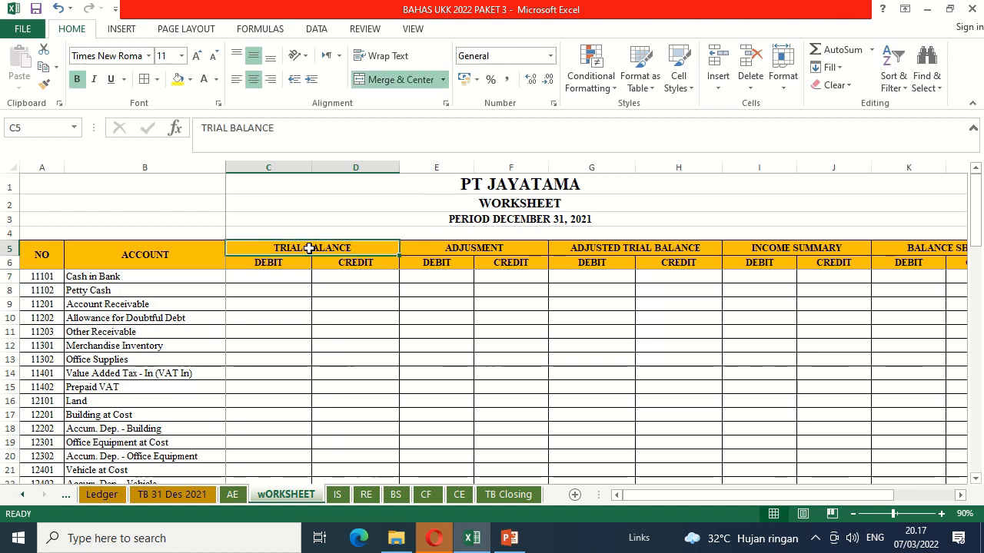
pyautogui.press('Right')
pyautogui.press('Right')
pyautogui.press('Right')
pyautogui.press('Right')
pyautogui.press('Right')
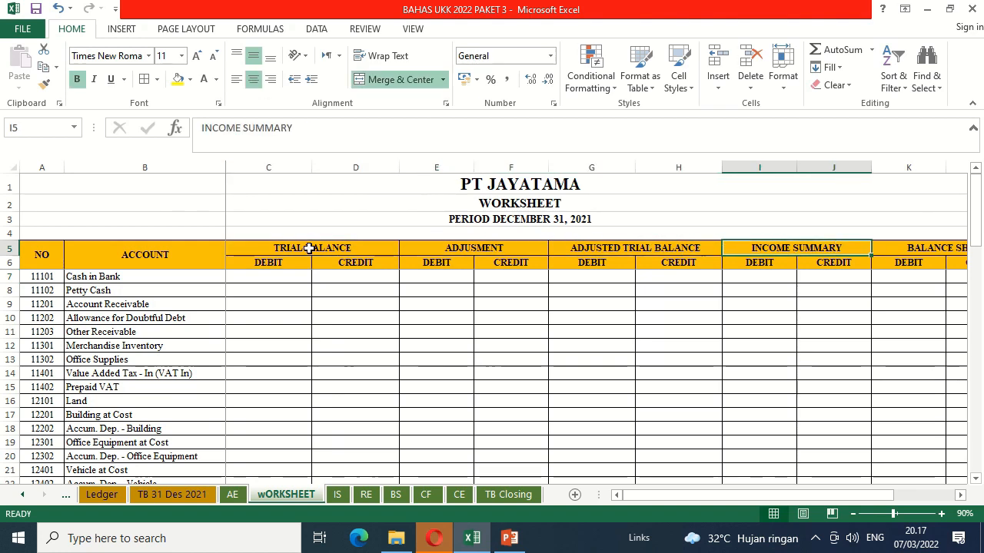
pyautogui.press('Home')
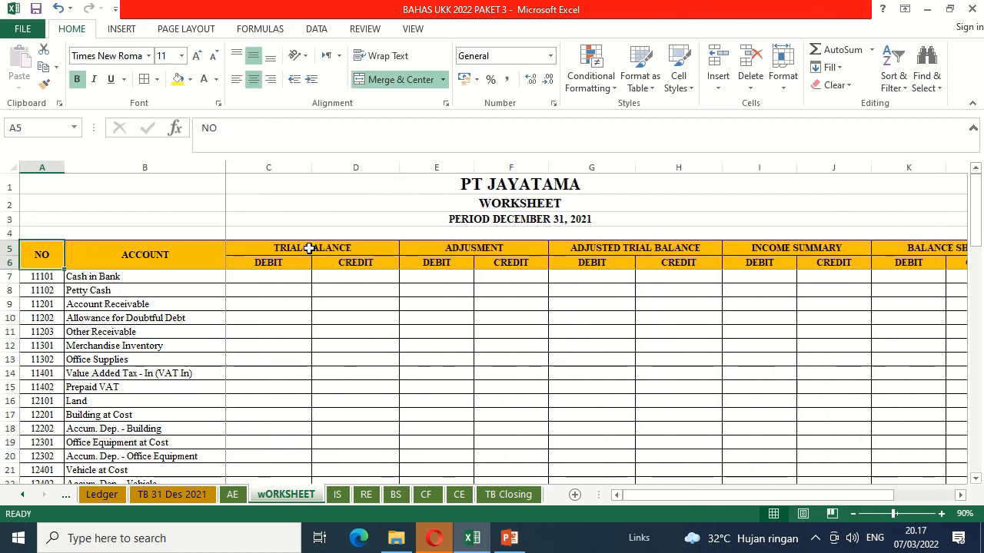
pyautogui.press('Right')
pyautogui.press('Right')
pyautogui.press('Right')
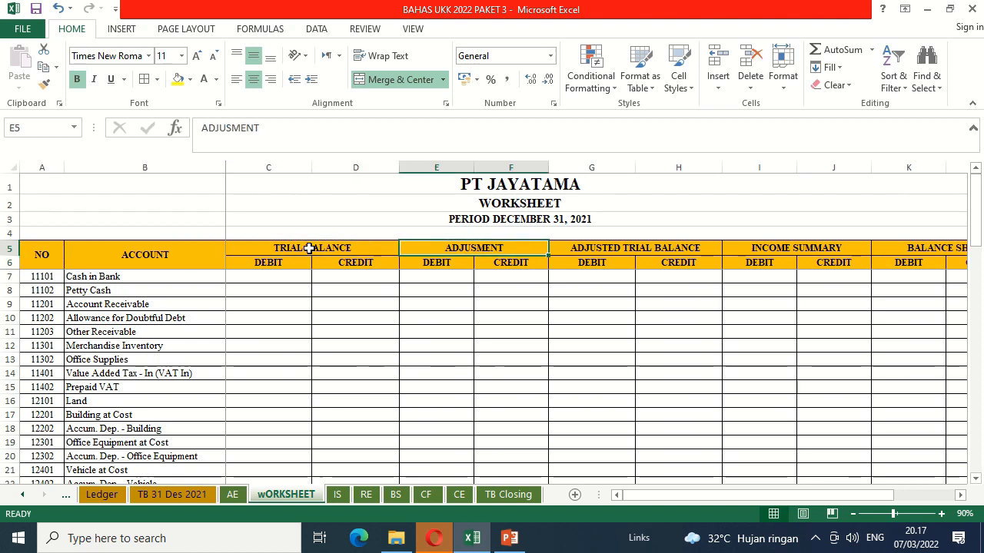
pyautogui.press('Right')
pyautogui.press('Right')
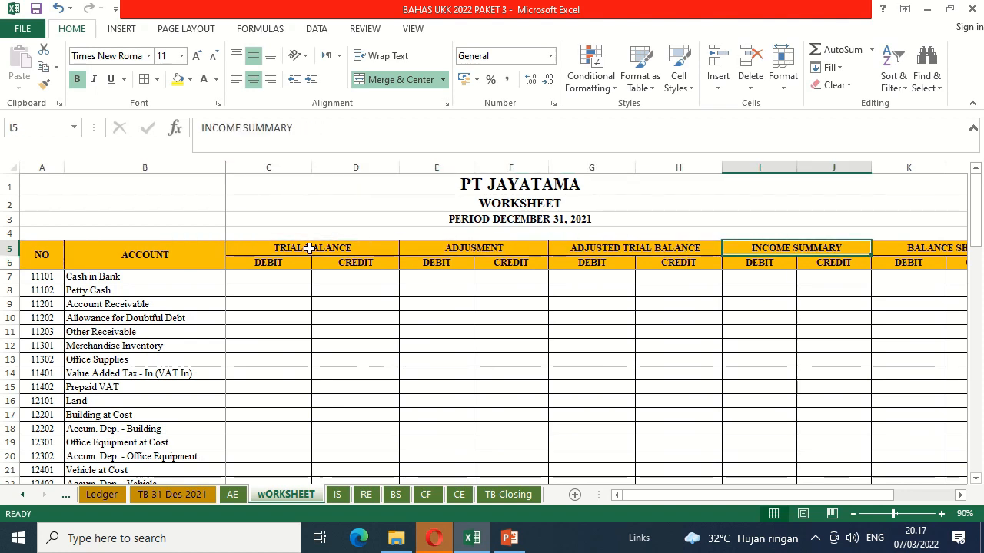
pyautogui.press('Right')
pyautogui.press('Left')
pyautogui.press('Left')
pyautogui.press('Left')
pyautogui.press('Left')
pyautogui.press('Left')
pyautogui.press('Left')
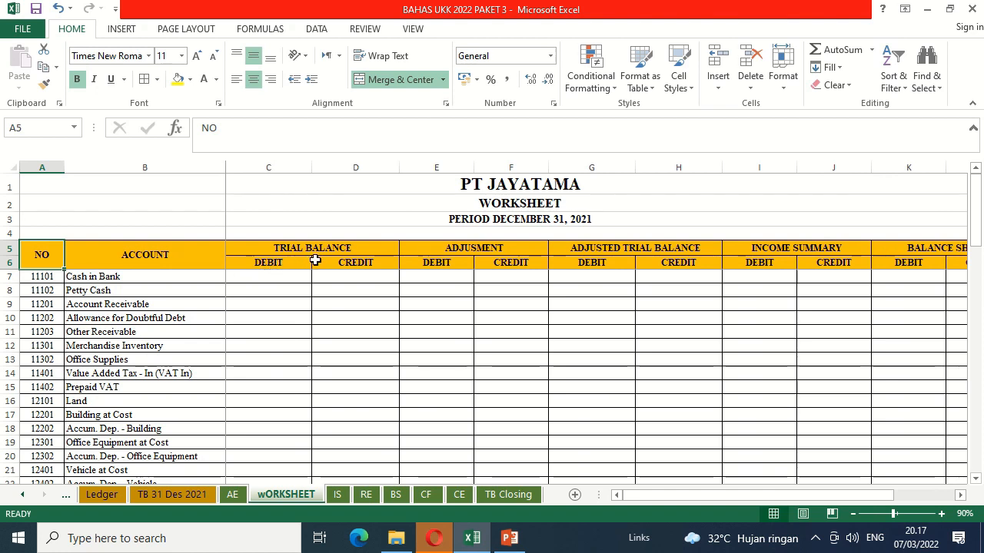
# Copy the debit and credit amounts of all accounts, C7:D55, on the TB 31 Des 2021 sheet.
pyautogui.click(189, 495)
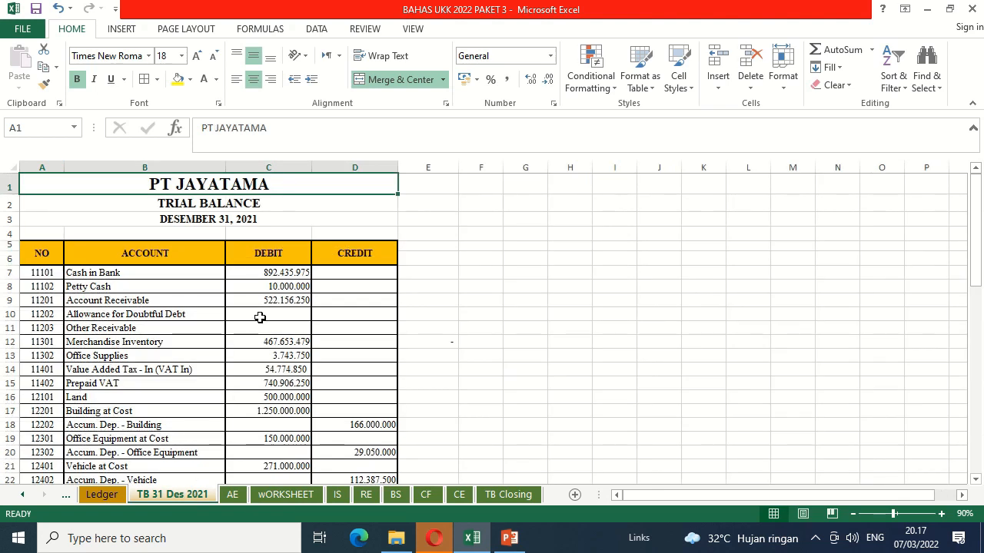
pyautogui.click(286, 273)
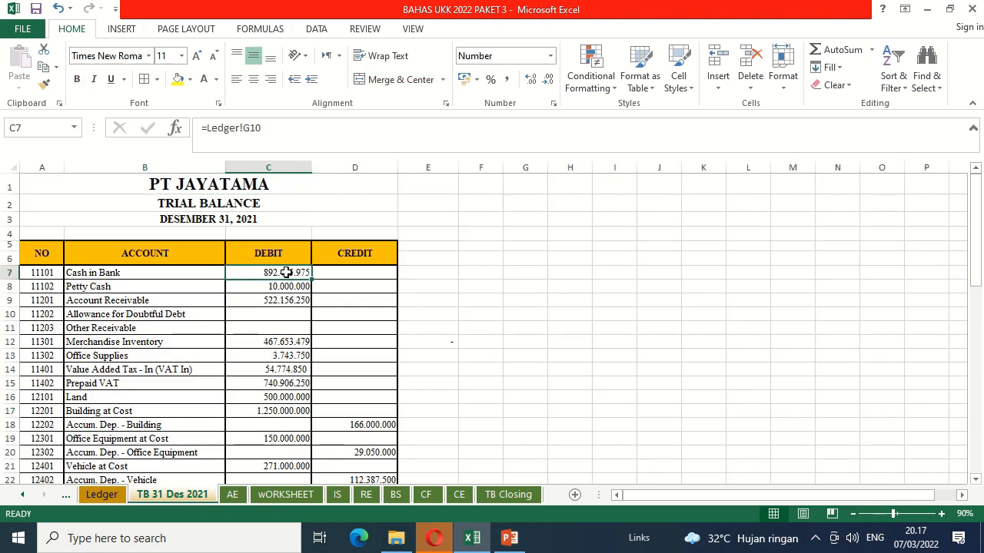
pyautogui.hotkey('shift', 'Right')
pyautogui.hotkey('shift', 'Down')
pyautogui.hotkey('shift', 'Down')
pyautogui.hotkey('shift', 'Down')
pyautogui.hotkey('shift', 'Down')
pyautogui.hotkey('shift', 'Down')
pyautogui.hotkey('shift', 'Down')
pyautogui.hotkey('shift', 'Down')
pyautogui.hotkey('shift', 'Down')
pyautogui.hotkey('shift', 'Down')
pyautogui.hotkey('shift', 'Down')
pyautogui.hotkey('shift', 'Down')
pyautogui.hotkey('shift', 'Down')
pyautogui.hotkey('shift', 'Down')
pyautogui.hotkey('shift', 'Down')
pyautogui.hotkey('shift', 'Down')
pyautogui.hotkey('shift', 'Down')
pyautogui.hotkey('shift', 'Down')
pyautogui.hotkey('shift', 'Down')
pyautogui.hotkey('shift', 'Down')
pyautogui.hotkey('shift', 'Down')
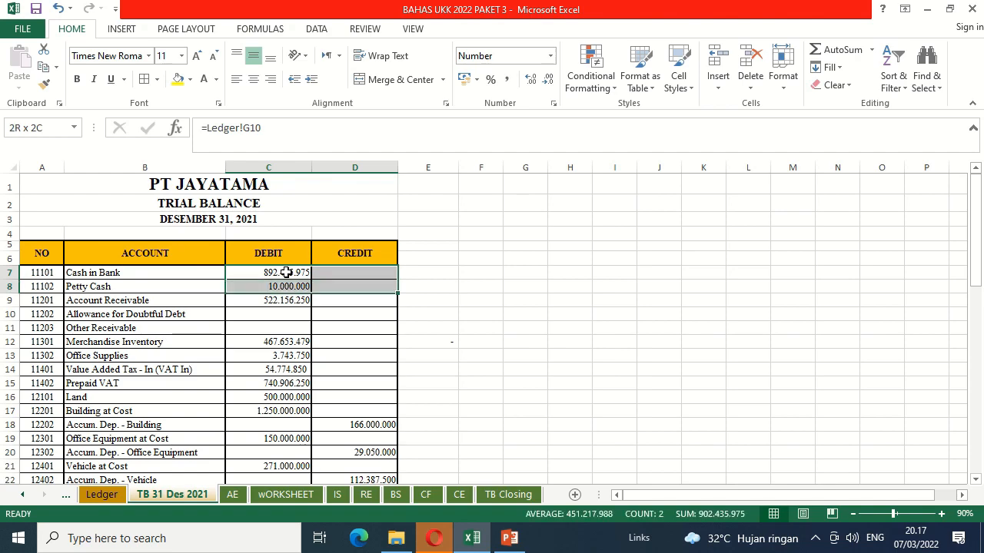
pyautogui.hotkey('shift', 'Down')
pyautogui.hotkey('shift', 'Down')
pyautogui.hotkey('shift', 'Down')
pyautogui.hotkey('shift', 'Down')
pyautogui.hotkey('shift', 'Down')
pyautogui.hotkey('shift', 'Down')
pyautogui.hotkey('shift', 'Down')
pyautogui.hotkey('shift', 'Down')
pyautogui.hotkey('shift', 'Down')
pyautogui.hotkey('shift', 'Down')
pyautogui.hotkey('shift', 'Down')
pyautogui.hotkey('shift', 'Down')
pyautogui.hotkey('shift', 'Down')
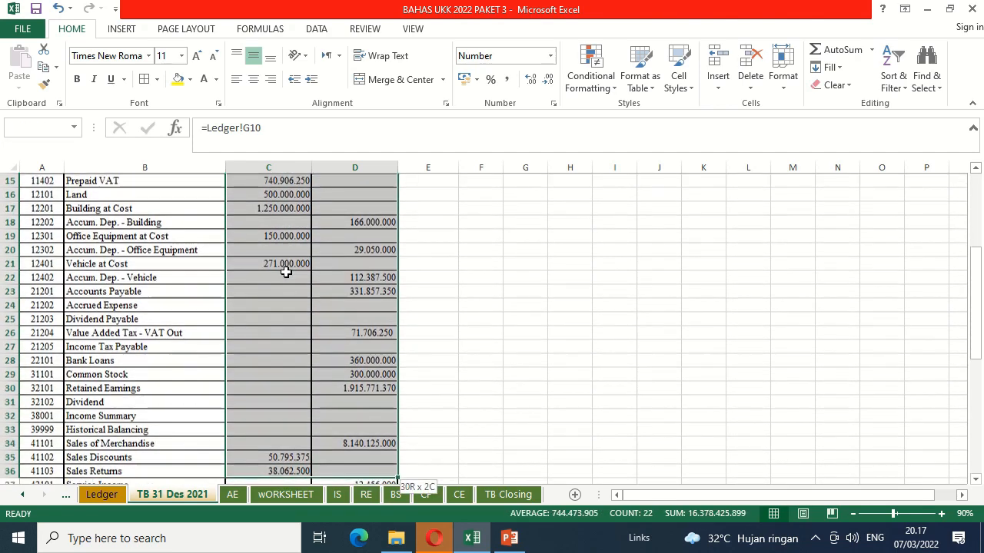
pyautogui.hotkey('shift', 'Down')
pyautogui.hotkey('shift', 'Down')
pyautogui.hotkey('shift', 'Down')
pyautogui.hotkey('shift', 'Down')
pyautogui.hotkey('shift', 'Down')
pyautogui.hotkey('shift', 'Down')
pyautogui.hotkey('shift', 'Down')
pyautogui.hotkey('shift', 'Down')
pyautogui.hotkey('shift', 'Down')
pyautogui.hotkey('shift', 'Down')
pyautogui.hotkey('shift', 'Down')
pyautogui.hotkey('shift', 'Down')
pyautogui.hotkey('shift', 'Down')
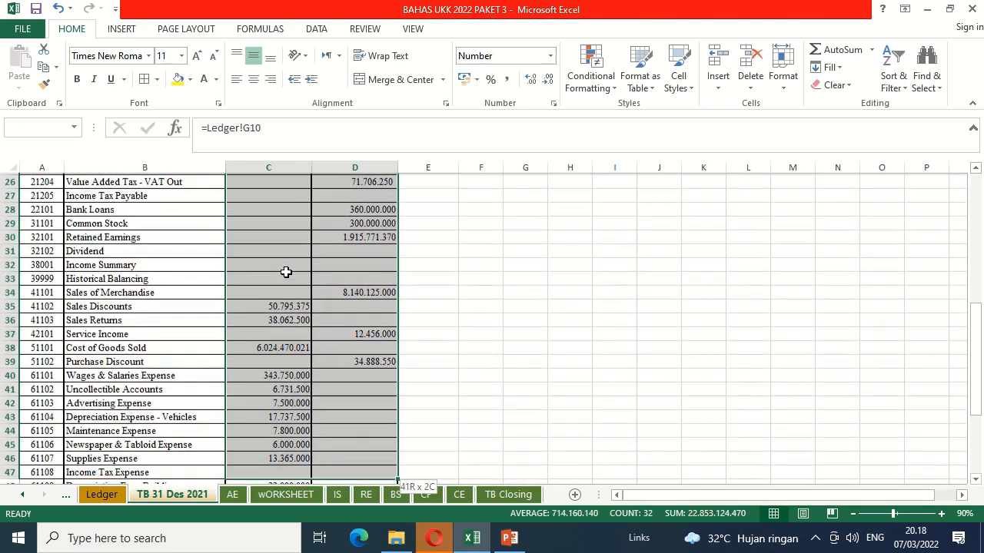
pyautogui.hotkey('ctrl', 'c')
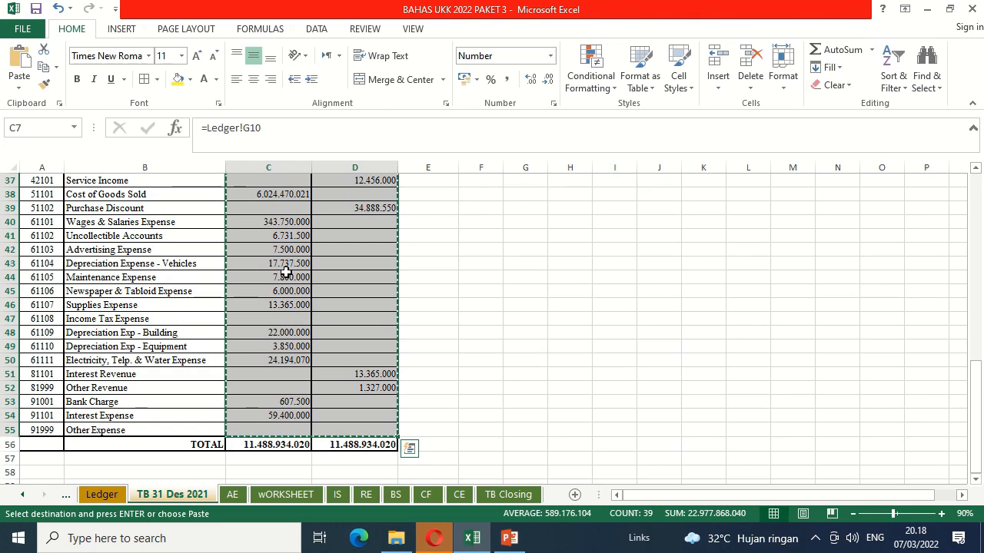
# Paste the copied trial balance amounts as values only into the wORKSHEET sheet's Trial Balance columns, starting at C7.
pyautogui.click(289, 495)
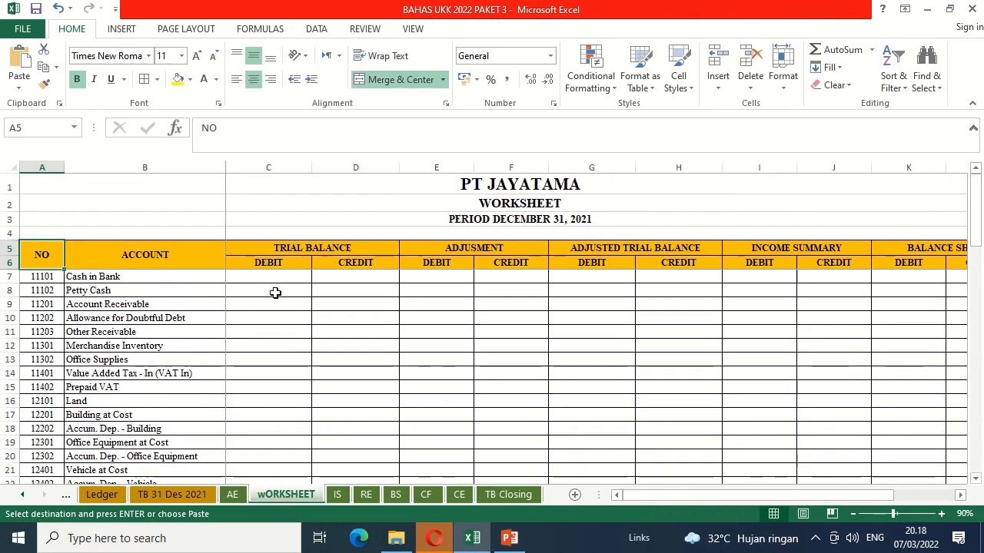
pyautogui.click(254, 278)
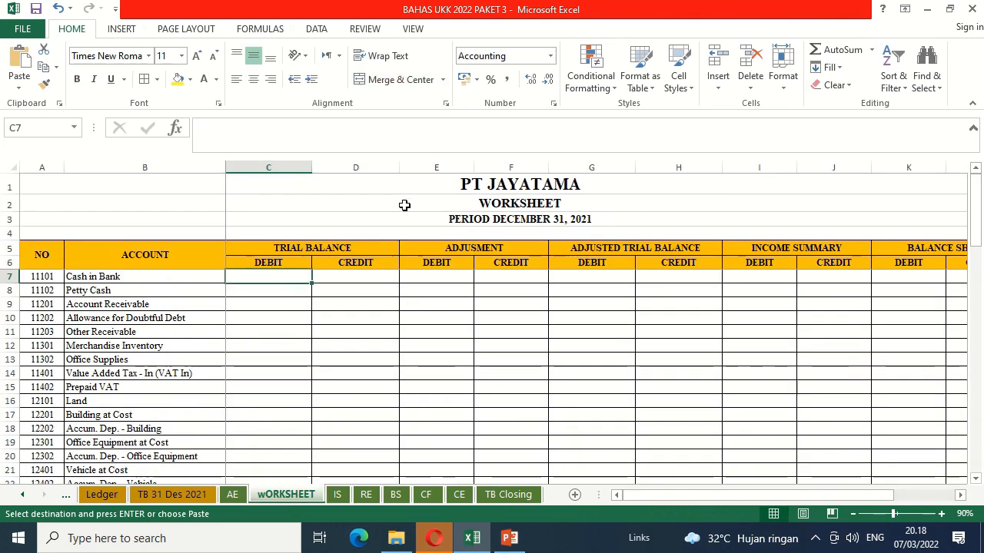
pyautogui.click(20, 88)
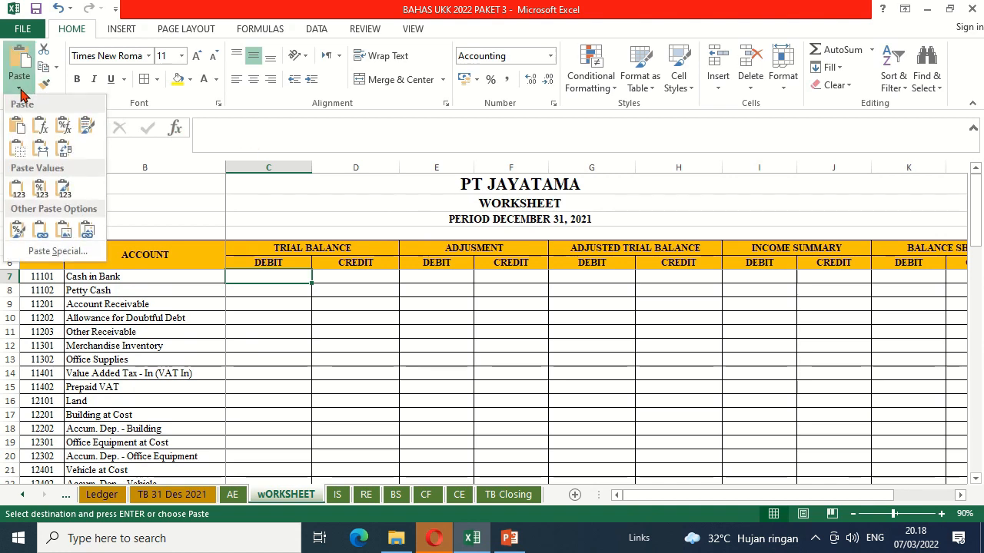
pyautogui.click(14, 188)
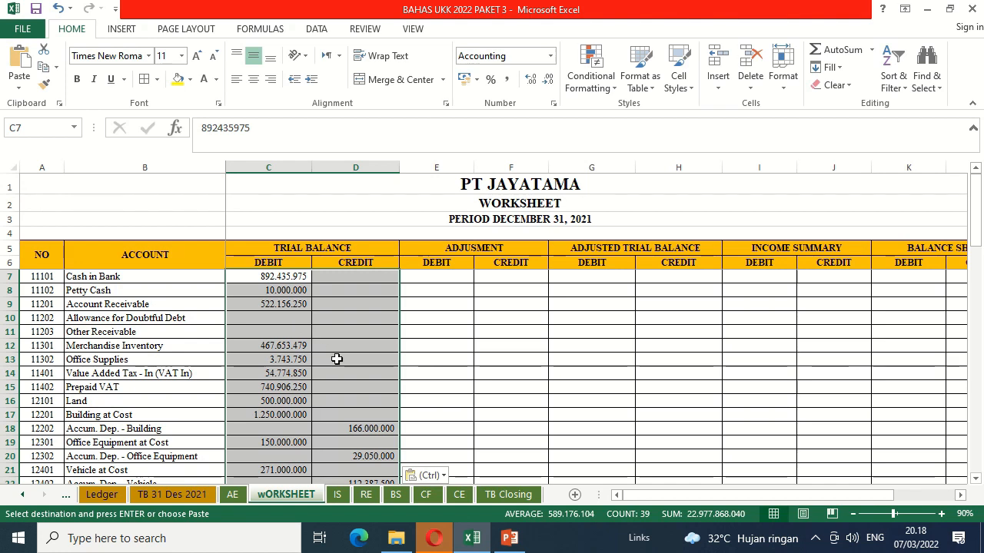
# Total the Trial Balance debit column in C56 of the TOTAL row with a SUM of C7:C55.
pyautogui.click(285, 327)
pyautogui.press('Down')
pyautogui.press('Down')
pyautogui.press('Down')
pyautogui.press('Down')
pyautogui.press('Down')
pyautogui.press('Down')
pyautogui.press('Down')
pyautogui.press('Down')
pyautogui.press('Down')
pyautogui.press('Down')
pyautogui.press('Down')
pyautogui.press('Down')
pyautogui.press('Down')
pyautogui.press('Down')
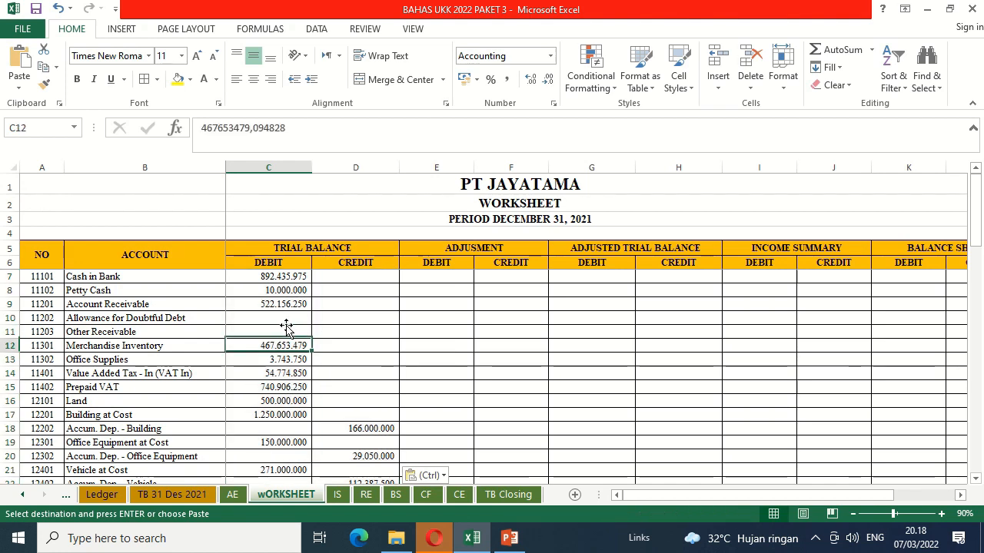
pyautogui.press('Down')
pyautogui.press('Down')
pyautogui.press('Down')
pyautogui.press('Down')
pyautogui.press('Down')
pyautogui.press('Down')
pyautogui.press('Down')
pyautogui.press('Down')
pyautogui.press('Down')
pyautogui.press('Down')
pyautogui.press('Down')
pyautogui.press('Down')
pyautogui.press('Down')
pyautogui.press('Down')
pyautogui.press('Down')
pyautogui.press('Down')
pyautogui.press('Down')
pyautogui.press('Down')
pyautogui.press('Down')
pyautogui.press('Down')
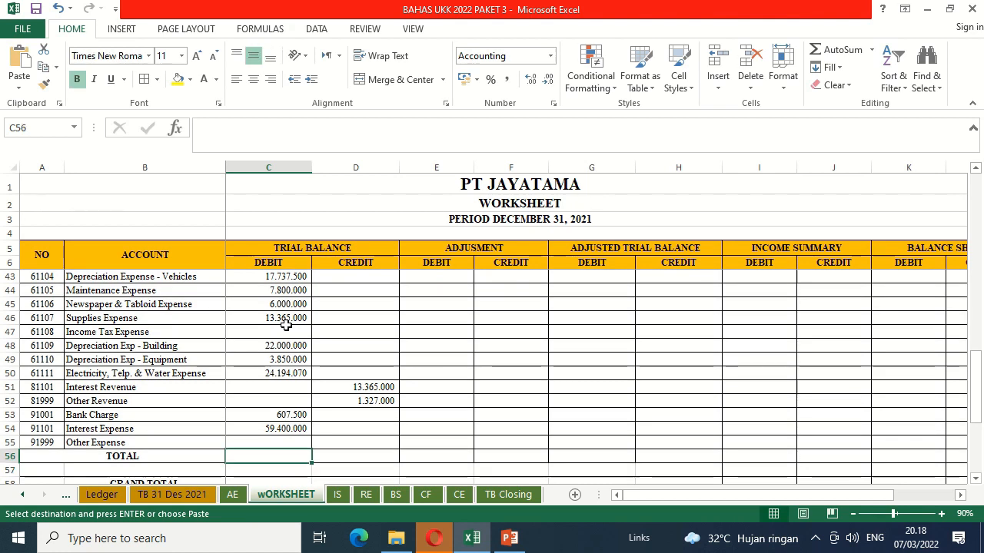
pyautogui.write('=sum')
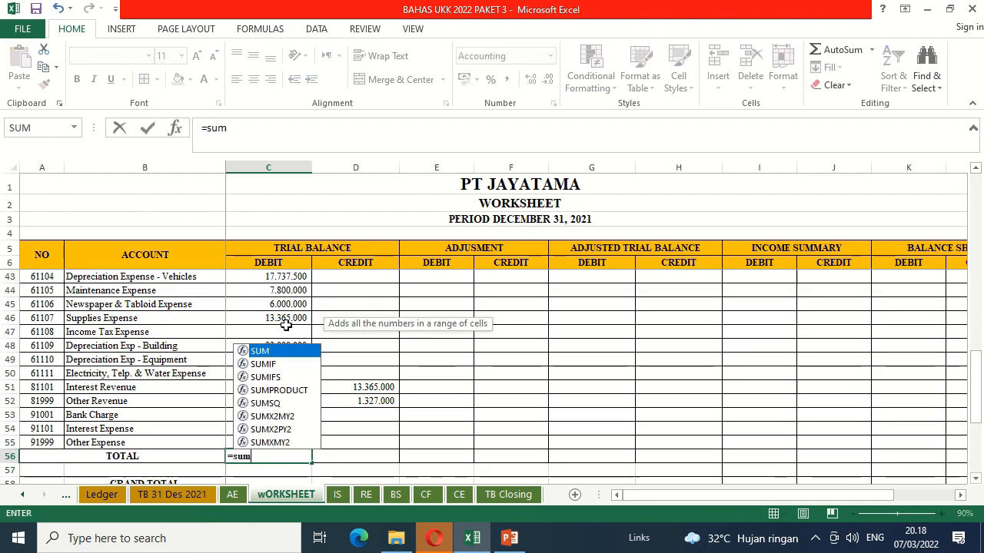
pyautogui.write('(')
pyautogui.press('Up')
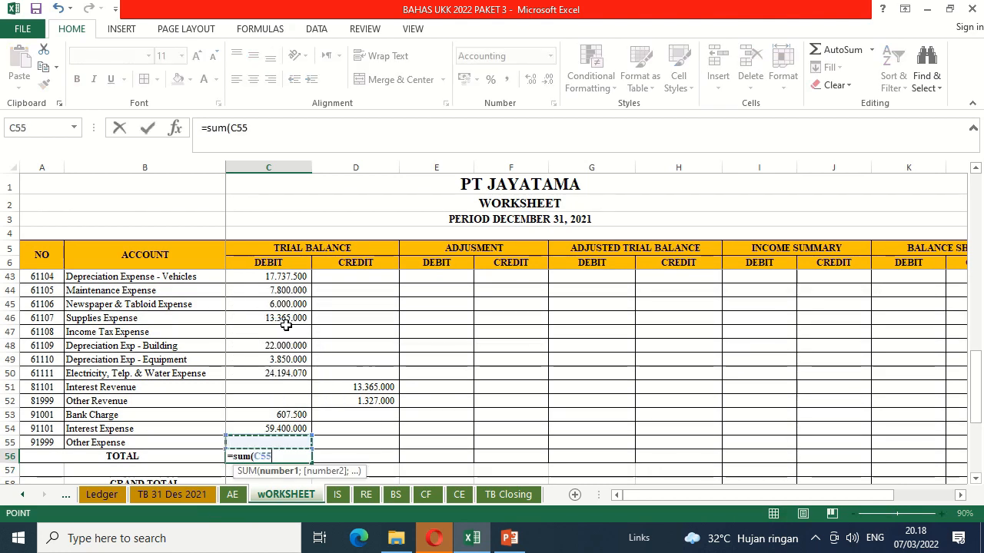
pyautogui.hotkey('shift', 'Up')
pyautogui.hotkey('shift', 'Up')
pyautogui.hotkey('shift', 'Up')
pyautogui.hotkey('shift', 'Up')
pyautogui.hotkey('shift', 'Up')
pyautogui.hotkey('shift', 'Up')
pyautogui.hotkey('shift', 'Up')
pyautogui.hotkey('shift', 'Up')
pyautogui.hotkey('shift', 'Up')
pyautogui.hotkey('shift', 'Up')
pyautogui.hotkey('shift', 'Up')
pyautogui.hotkey('shift', 'Up')
pyautogui.hotkey('shift', 'Up')
pyautogui.hotkey('shift', 'Up')
pyautogui.hotkey('shift', 'Up')
pyautogui.hotkey('shift', 'Up')
pyautogui.hotkey('shift', 'Up')
pyautogui.hotkey('shift', 'Up')
pyautogui.hotkey('shift', 'Up')
pyautogui.hotkey('shift', 'Up')
pyautogui.hotkey('shift', 'Up')
pyautogui.hotkey('shift', 'Up')
pyautogui.hotkey('shift', 'Up')
pyautogui.hotkey('shift', 'Up')
pyautogui.hotkey('shift', 'Up')
pyautogui.hotkey('shift', 'Up')
pyautogui.hotkey('shift', 'Up')
pyautogui.hotkey('shift', 'Up')
pyautogui.hotkey('shift', 'Up')
pyautogui.hotkey('shift', 'Up')
pyautogui.hotkey('shift', 'Up')
pyautogui.hotkey('shift', 'Up')
pyautogui.hotkey('shift', 'Up')
pyautogui.hotkey('shift', 'Up')
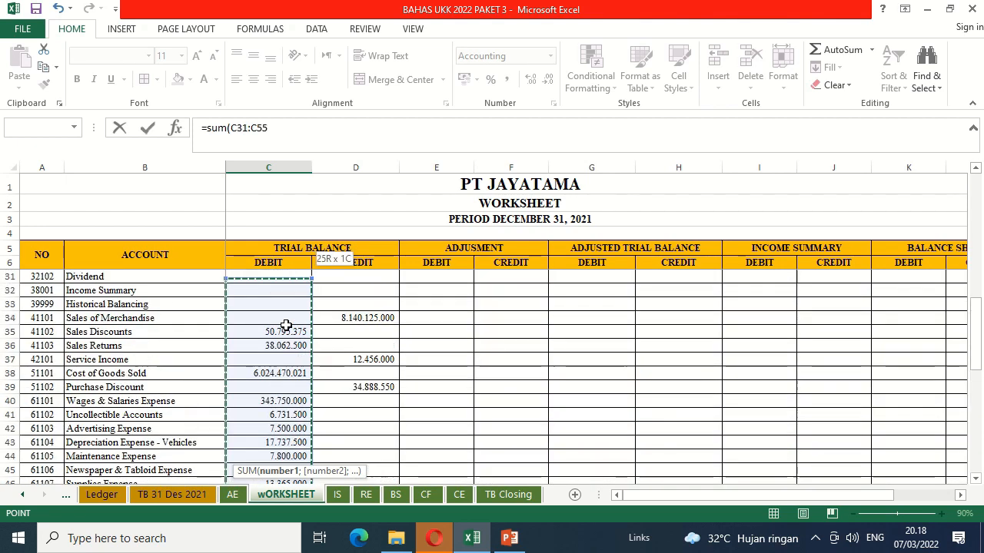
pyautogui.hotkey('shift', 'Up')
pyautogui.hotkey('shift', 'Up')
pyautogui.hotkey('shift', 'Up')
pyautogui.hotkey('shift', 'Up')
pyautogui.hotkey('shift', 'Up')
pyautogui.hotkey('shift', 'Up')
pyautogui.hotkey('shift', 'Up')
pyautogui.hotkey('shift', 'Up')
pyautogui.hotkey('shift', 'Up')
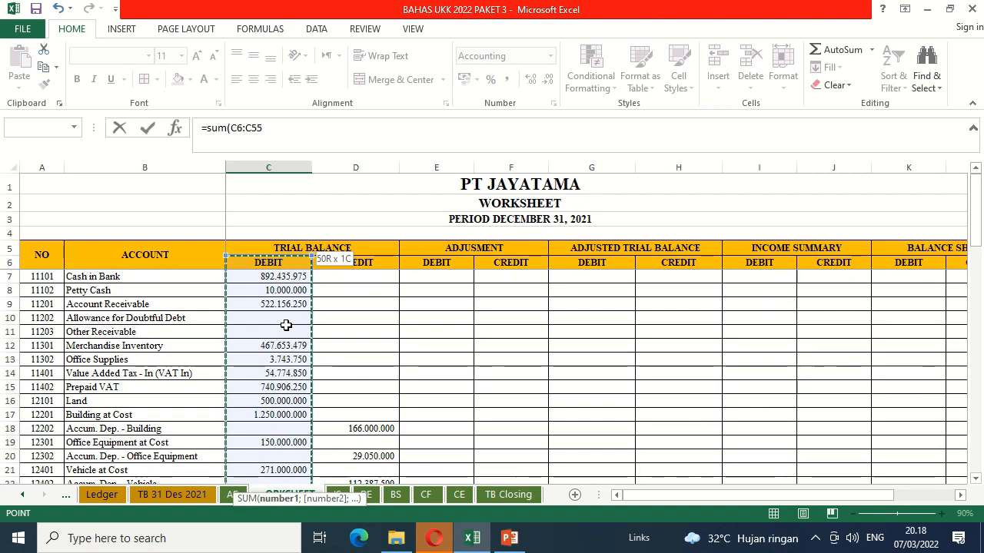
pyautogui.press('Return')
pyautogui.press('Up')
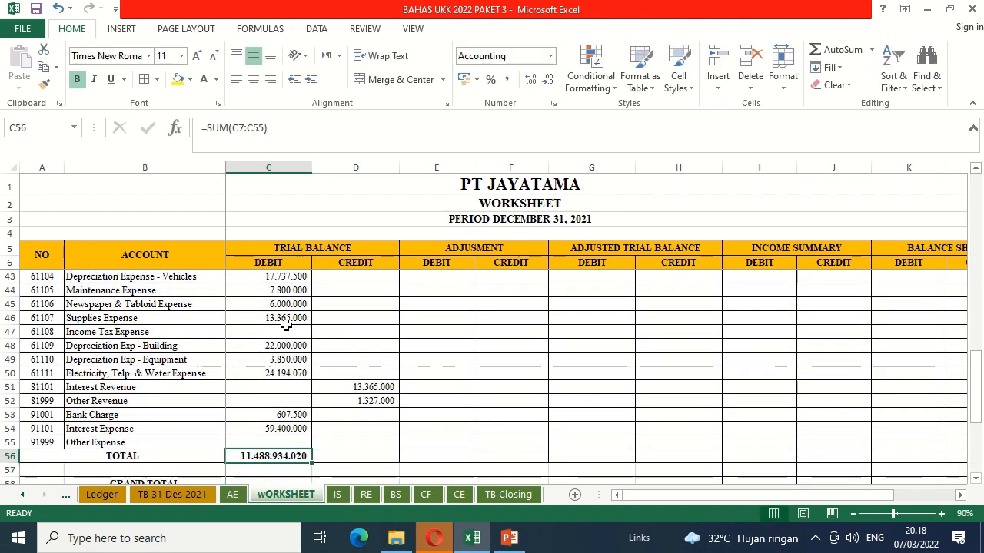
# Copy the debit total formula into D56 to total the Trial Balance credit column.
pyautogui.hotkey('ctrl', 'c')
pyautogui.press('Right')
pyautogui.hotkey('ctrl', 'v')
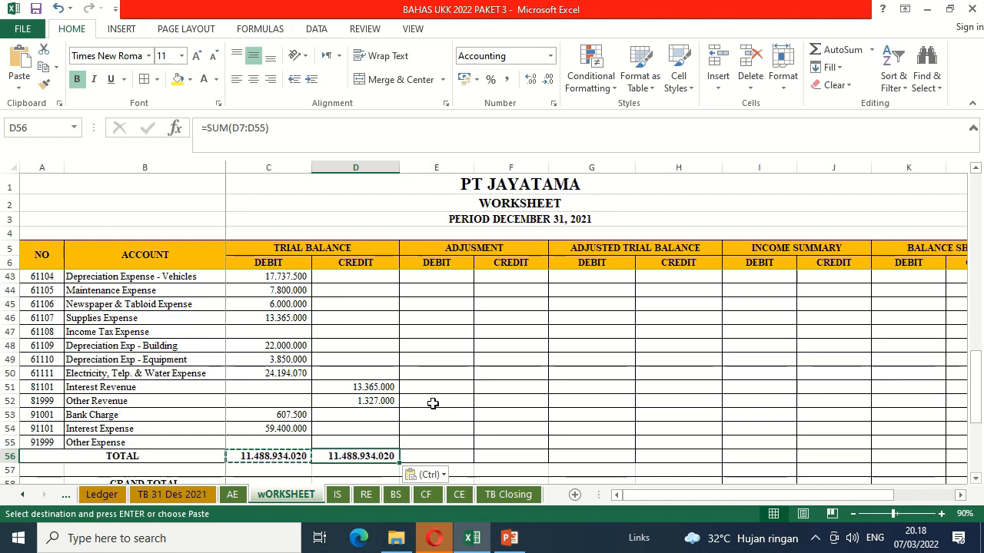
pyautogui.click(463, 332)
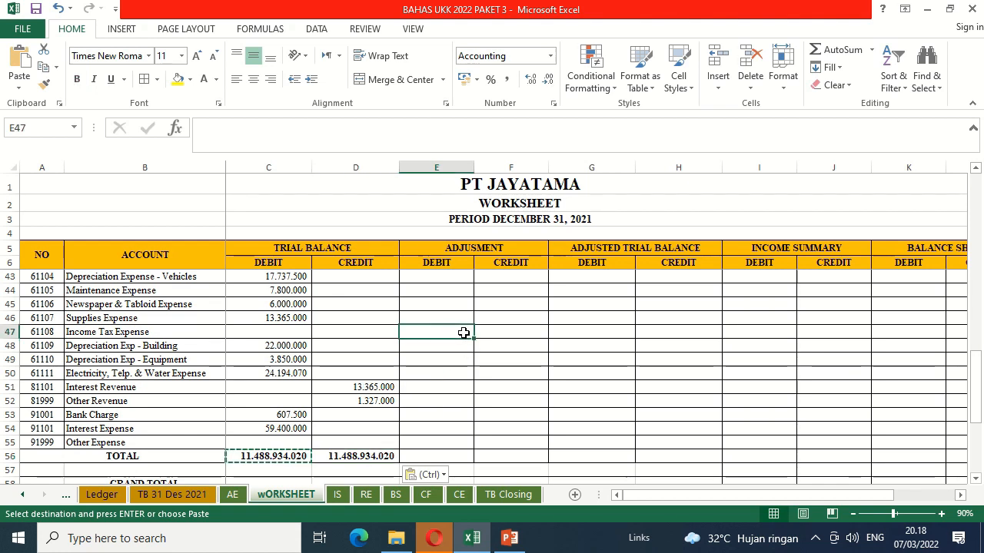
# Open the AE sheet with the adjusting entries and set its zoom to 90%.
pyautogui.press('Up')
pyautogui.press('Up')
pyautogui.press('Up')
pyautogui.press('Up')
pyautogui.press('Up')
pyautogui.press('Up')
pyautogui.press('Up')
pyautogui.press('Up')
pyautogui.press('Up')
pyautogui.press('Up')
pyautogui.press('Up')
pyautogui.press('Up')
pyautogui.press('Up')
pyautogui.press('Up')
pyautogui.press('Up')
pyautogui.press('Up')
pyautogui.press('Up')
pyautogui.press('Up')
pyautogui.press('Up')
pyautogui.press('Up')
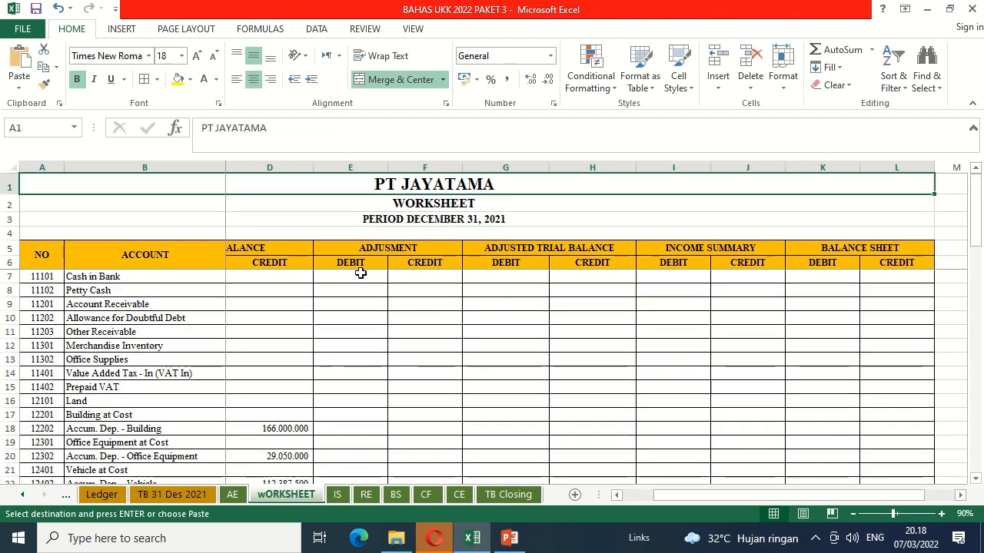
pyautogui.click(233, 494)
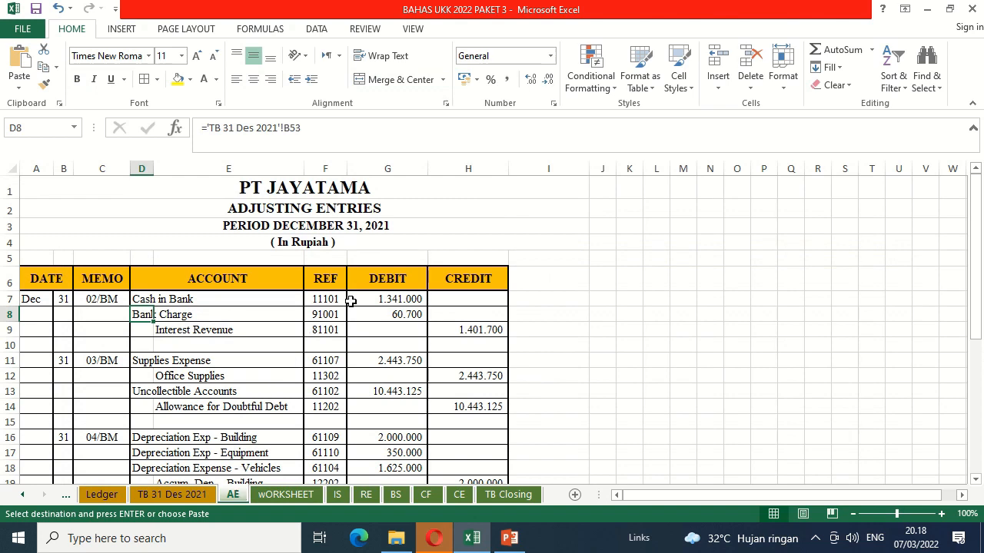
pyautogui.click(853, 514)
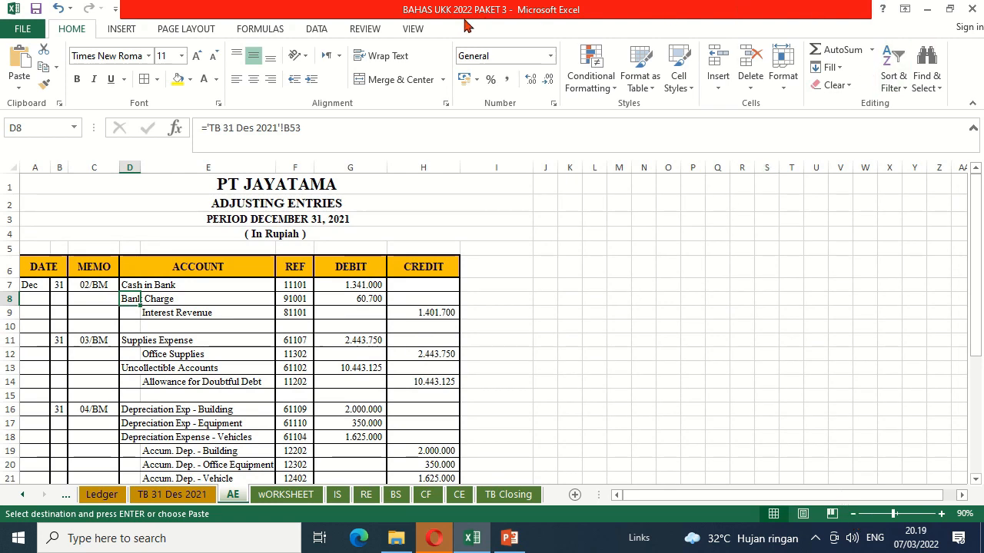
# Open a second window of the workbook, arrange both windows side by side vertically, and set the new window's zoom to 90%.
pyautogui.click(417, 29)
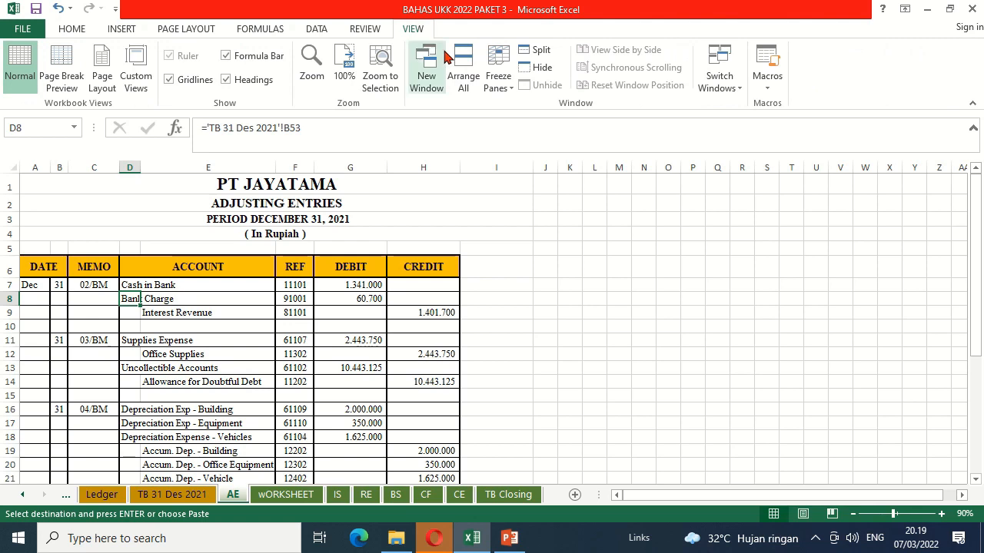
pyautogui.click(433, 73)
pyautogui.click(387, 323)
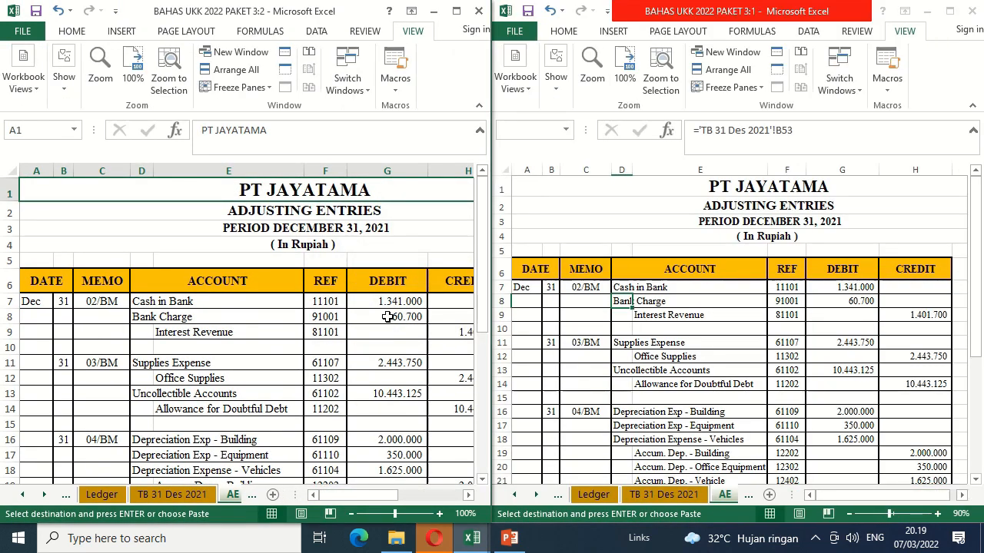
pyautogui.click(352, 514)
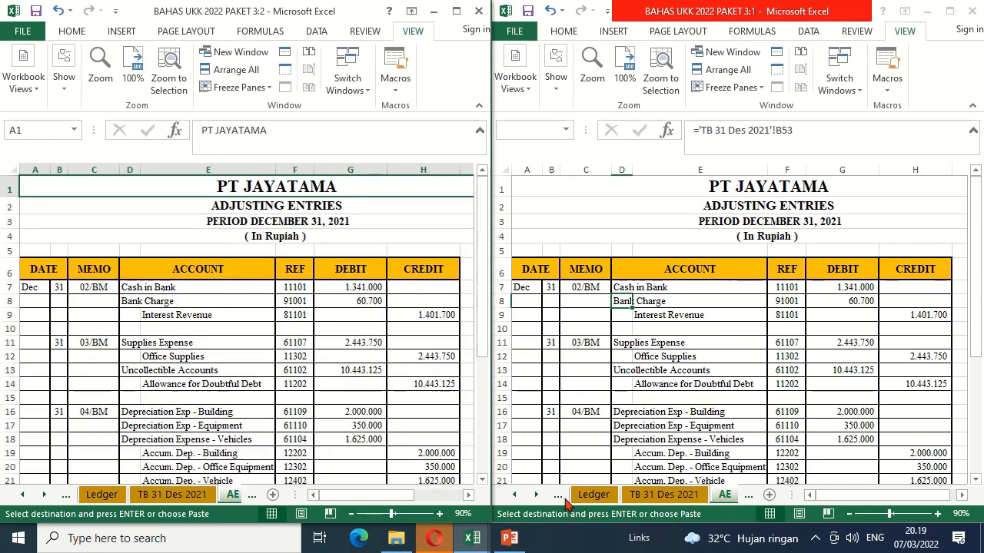
# Display the wORKSHEET sheet in the original workbook window, keeping the AE sheet in the other window.
pyautogui.click(535, 494)
pyautogui.click(535, 495)
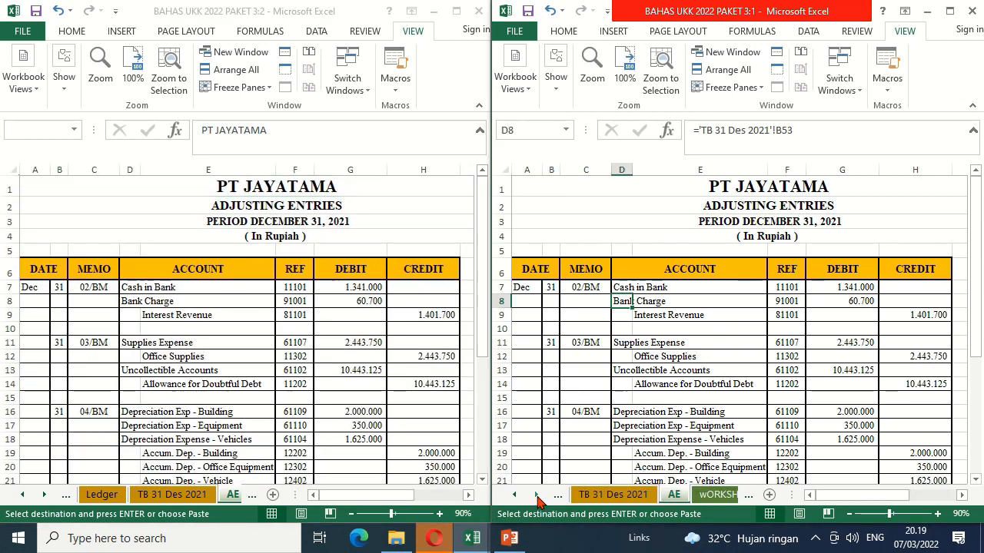
pyautogui.click(718, 496)
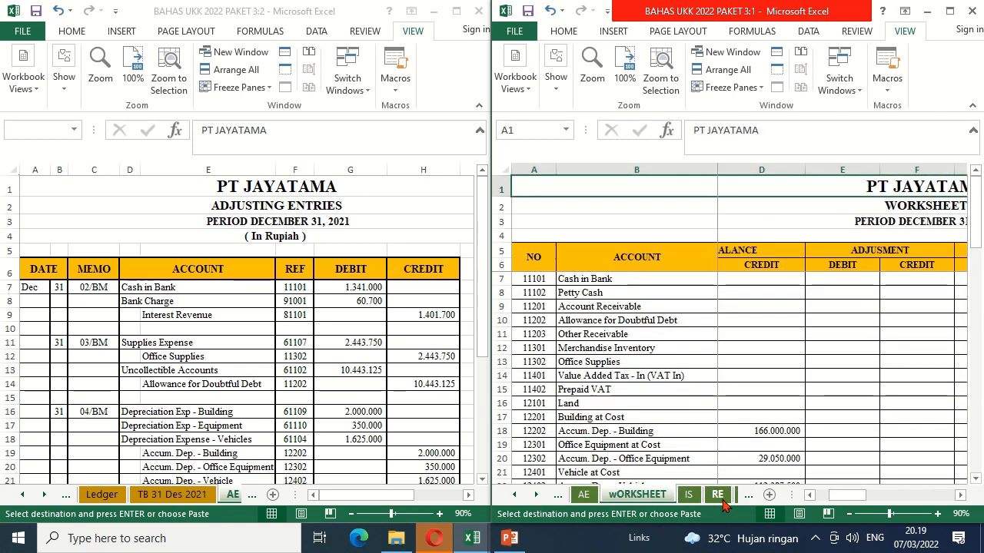
# Link the Adjustment debit of Cash in Bank, E7 on the wORKSHEET sheet, to the adjusting entry with =AE!G7.
pyautogui.click(771, 291)
pyautogui.press('Right')
pyautogui.press('Right')
pyautogui.press('Right')
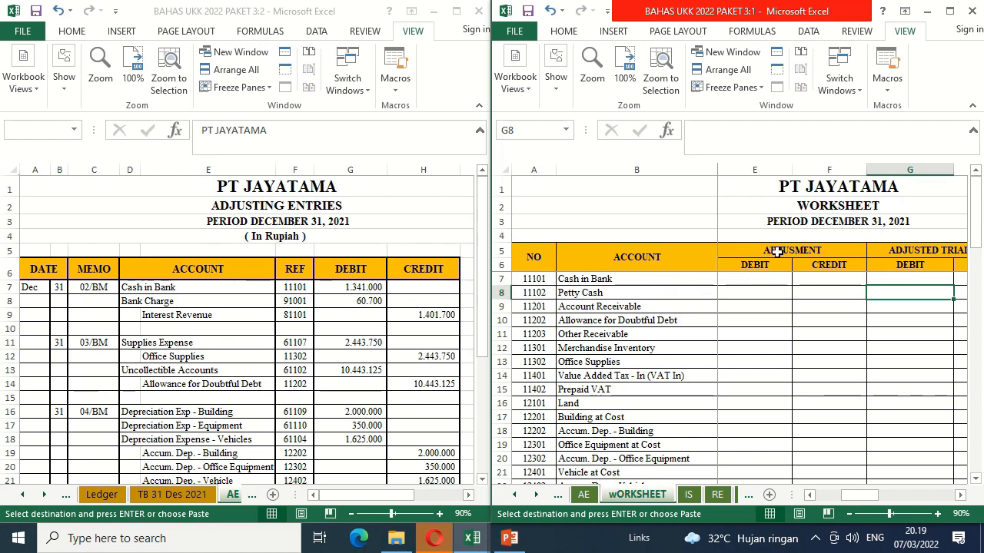
pyautogui.click(757, 277)
pyautogui.write('=')
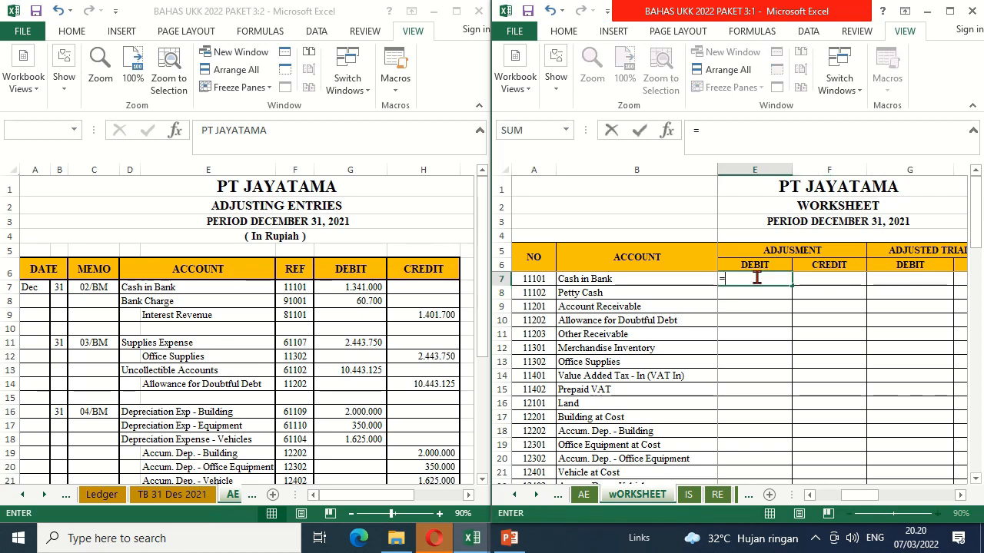
pyautogui.click(361, 289)
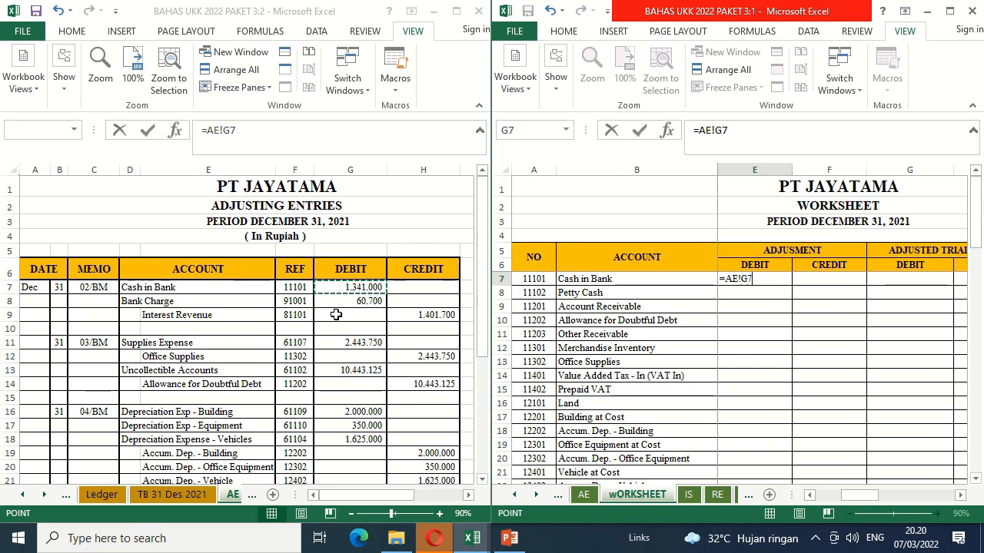
pyautogui.press('Return')
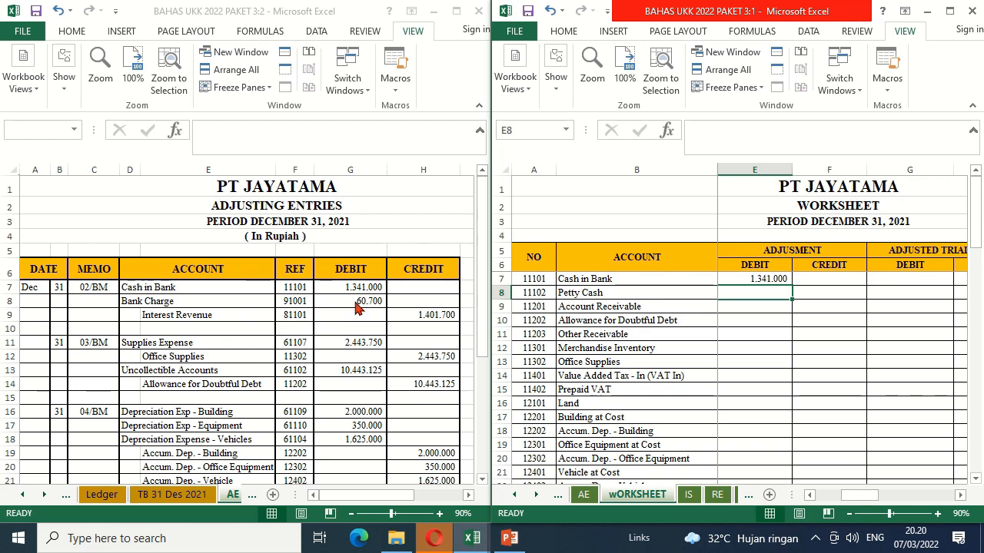
# Link the Adjustment debit of Bank Charge in E53 to its adjusting entry with =AE!G8.
pyautogui.click(772, 418)
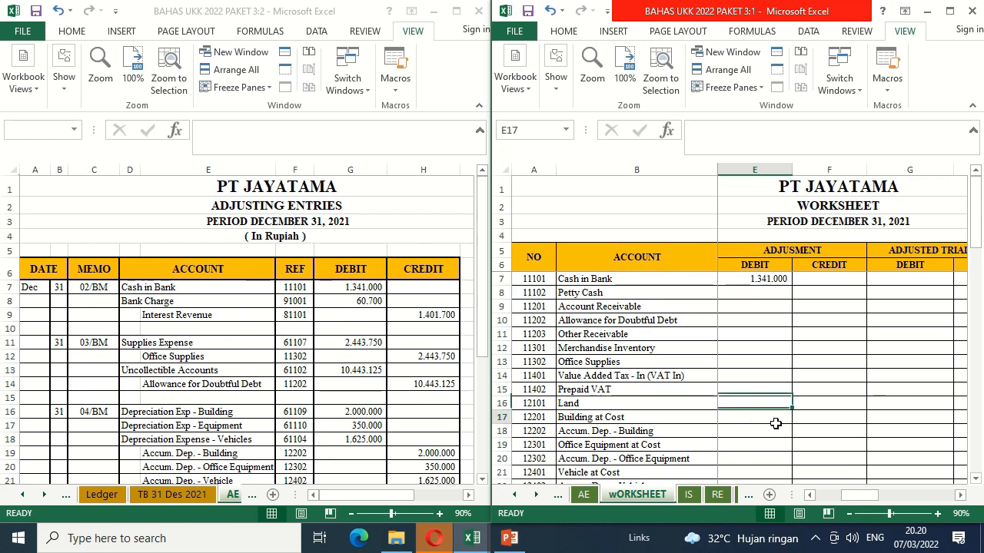
pyautogui.press('Down')
pyautogui.press('Down')
pyautogui.press('Down')
pyautogui.press('Down')
pyautogui.press('Down')
pyautogui.press('Down')
pyautogui.press('Down')
pyautogui.press('Down')
pyautogui.press('Down')
pyautogui.press('Down')
pyautogui.press('Down')
pyautogui.press('Down')
pyautogui.press('Down')
pyautogui.press('Down')
pyautogui.press('Down')
pyautogui.press('Down')
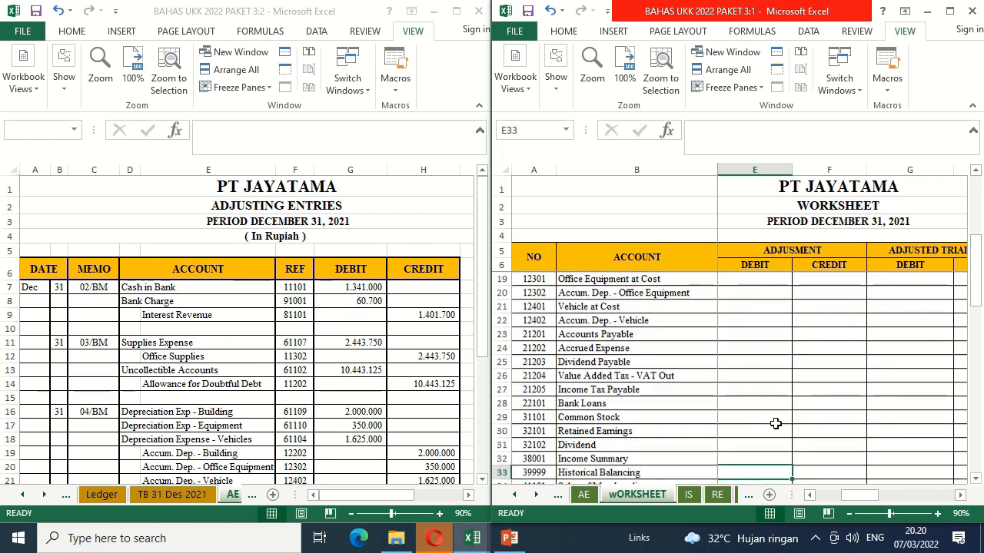
pyautogui.press('Down')
pyautogui.press('Down')
pyautogui.press('Down')
pyautogui.press('Down')
pyautogui.press('Down')
pyautogui.press('Down')
pyautogui.press('Down')
pyautogui.press('Down')
pyautogui.press('Down')
pyautogui.press('Down')
pyautogui.press('Down')
pyautogui.press('Down')
pyautogui.press('Down')
pyautogui.press('Down')
pyautogui.press('Down')
pyautogui.press('Down')
pyautogui.press('Down')
pyautogui.press('Down')
pyautogui.press('Down')
pyautogui.press('Down')
pyautogui.write('=')
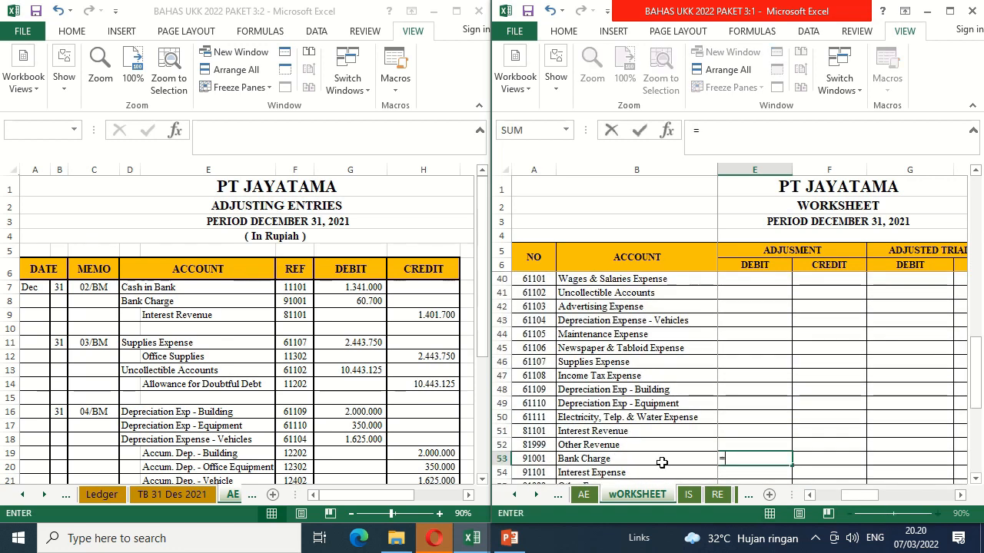
pyautogui.click(355, 299)
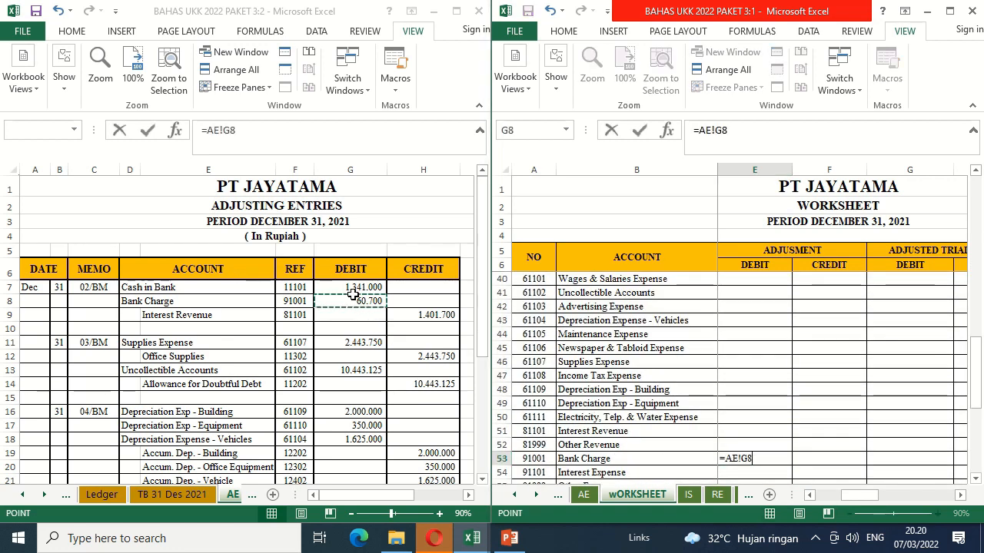
pyautogui.press('Return')
# Link the Adjustment credit of Interest Revenue in F51 to its adjusting entry with =AE!H9.
pyautogui.press('Right')
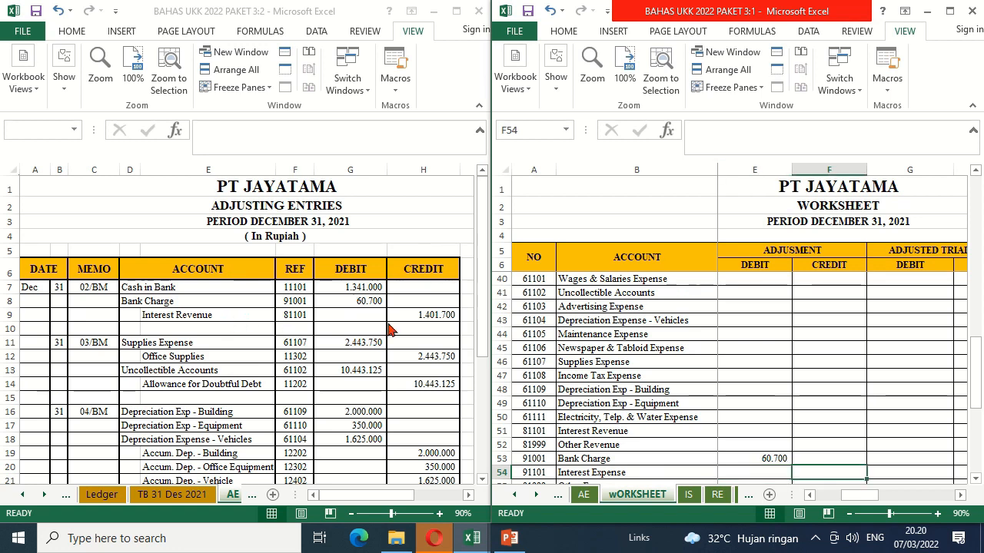
pyautogui.press('Up')
pyautogui.press('Up')
pyautogui.press('Up')
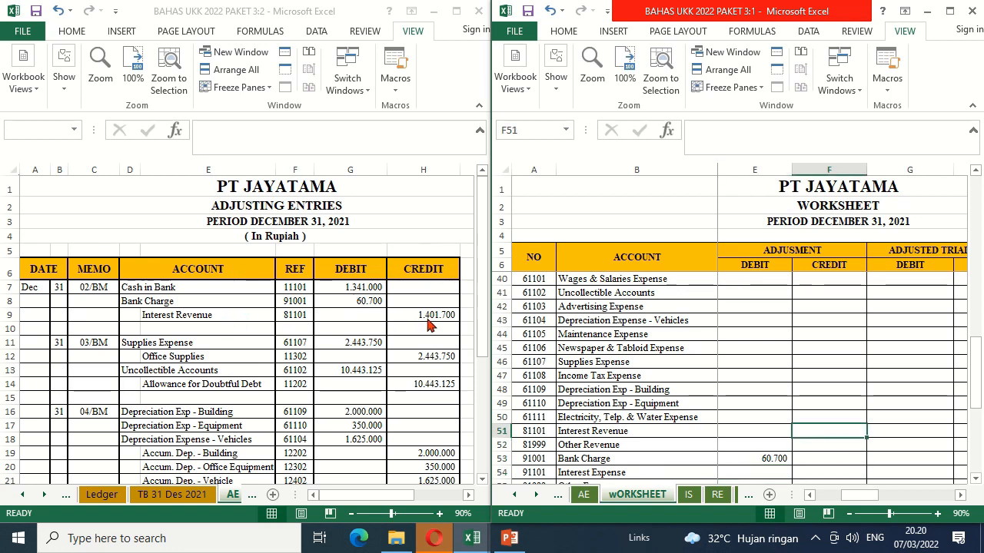
pyautogui.write('=')
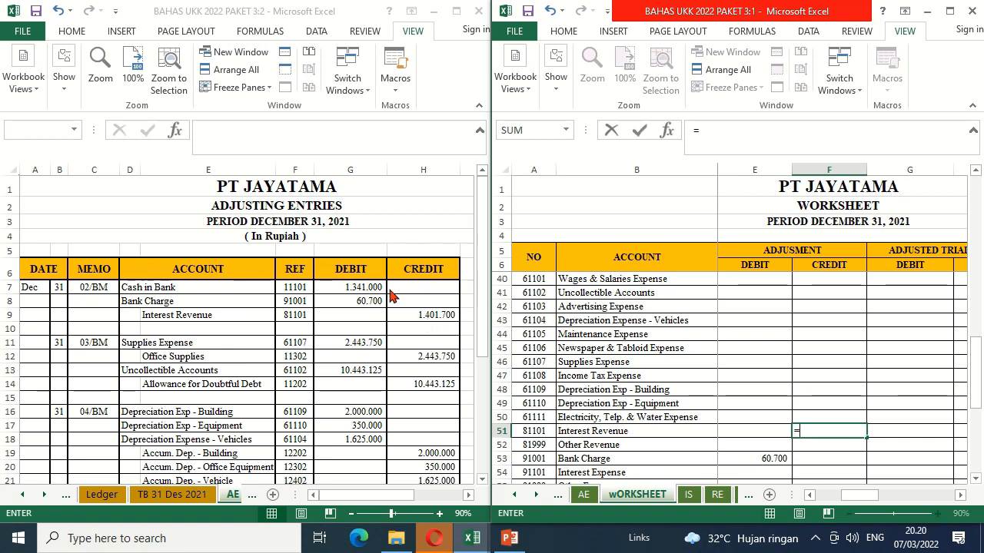
pyautogui.click(416, 316)
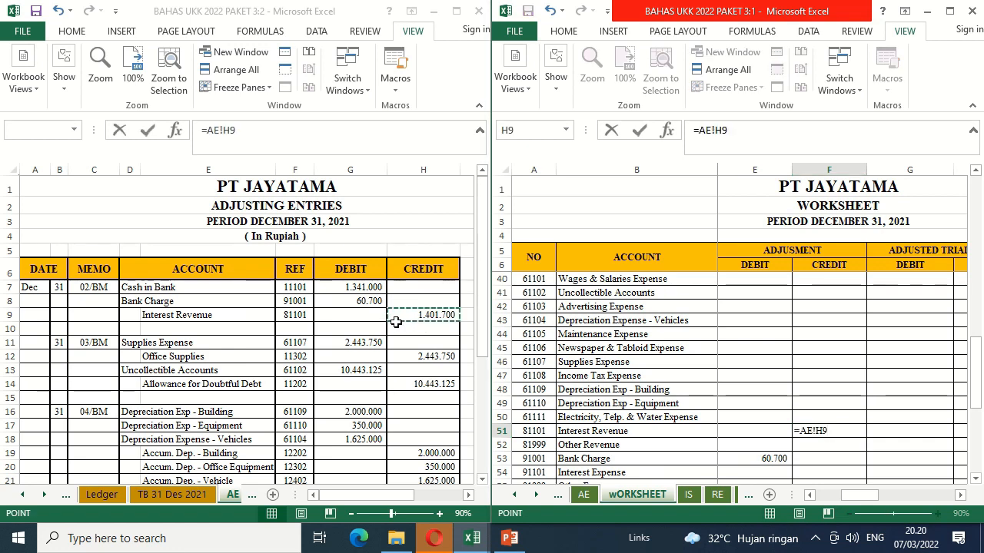
pyautogui.press('Return')
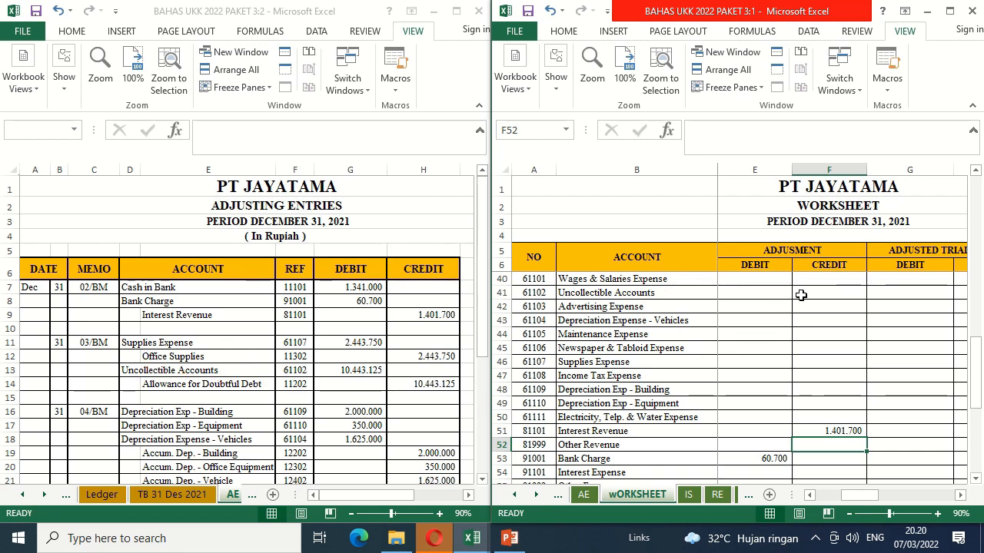
# Link the Adjustment debit of Uncollectible Accounts in E41 to its adjusting entry with =AE!G13.
pyautogui.click(778, 296)
pyautogui.write('=')
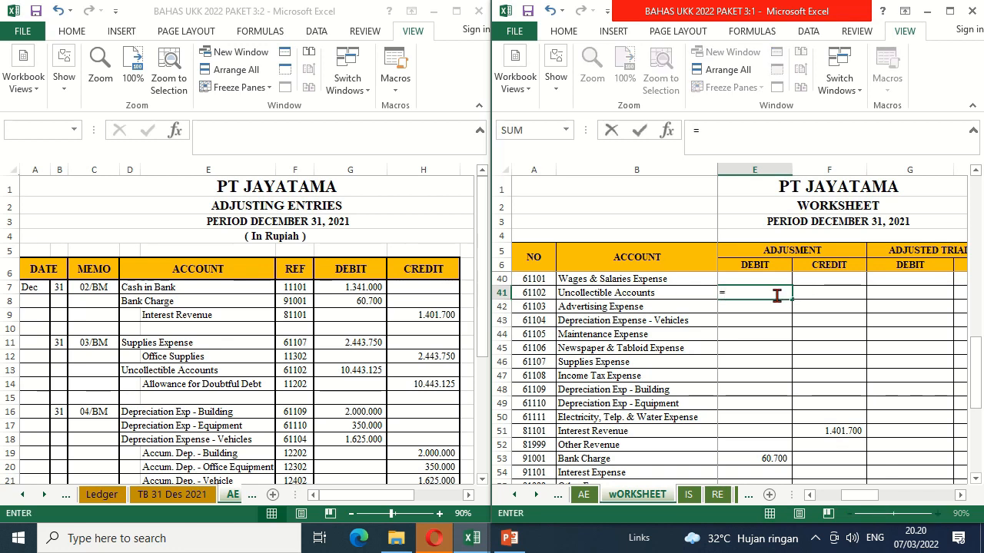
pyautogui.click(338, 370)
pyautogui.click(339, 370)
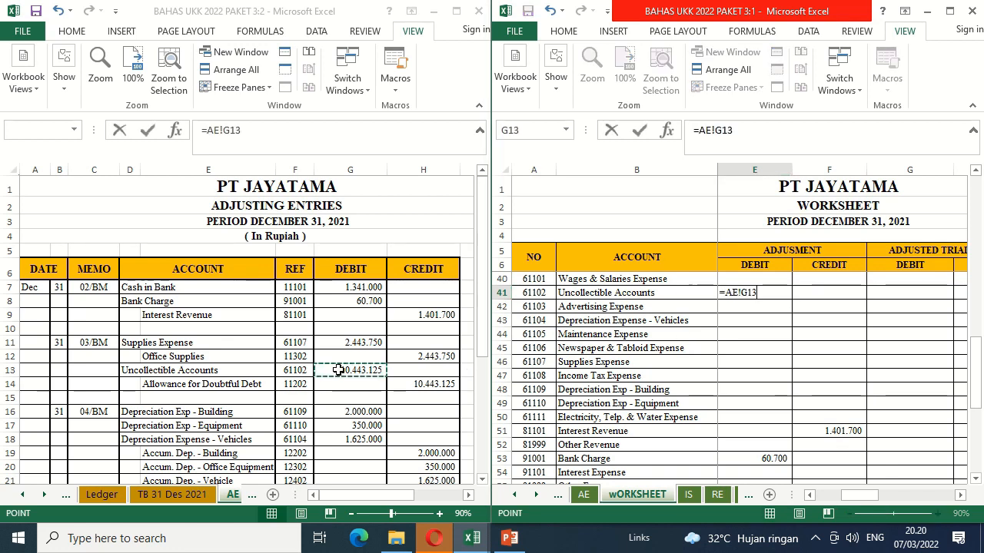
pyautogui.press('Return')
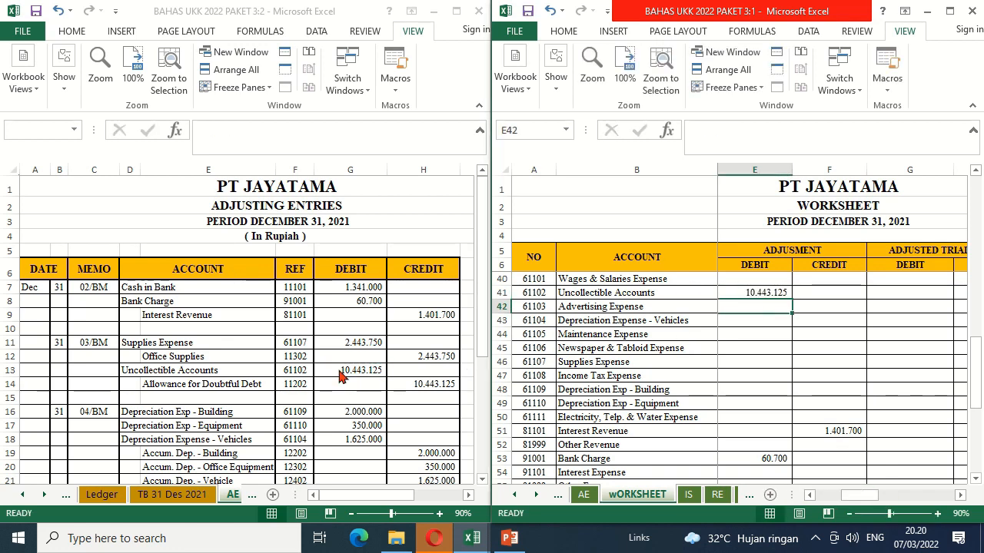
# Link the Adjustment debit of Supplies Expense in E46 to its adjusting entry with =AE!G11.
pyautogui.press('Down')
pyautogui.press('Down')
pyautogui.press('Down')
pyautogui.press('Down')
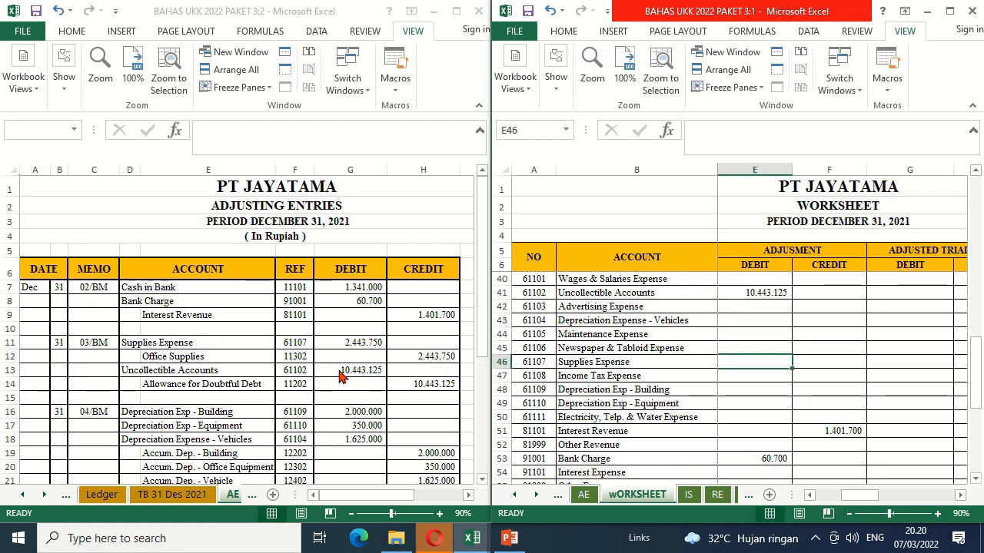
pyautogui.write('=')
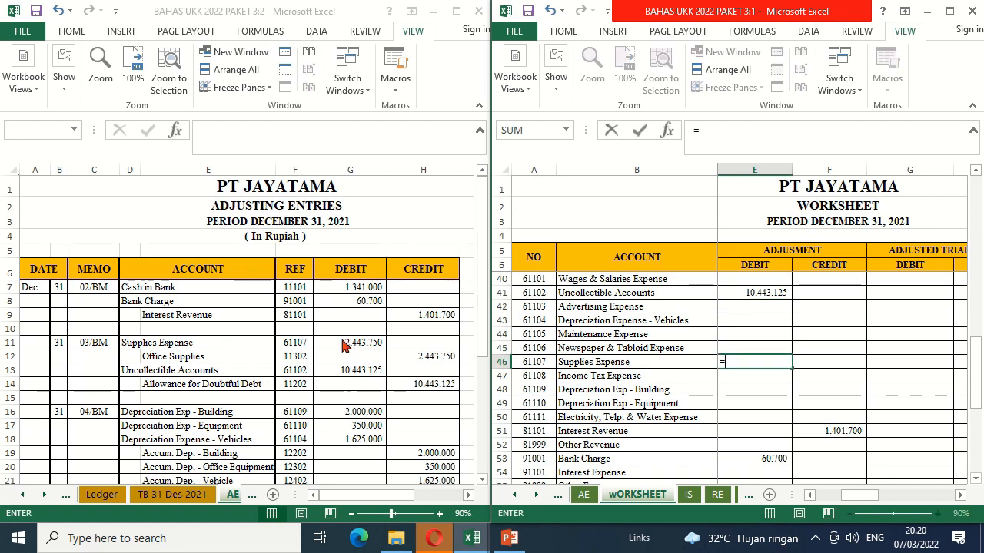
pyautogui.click(339, 342)
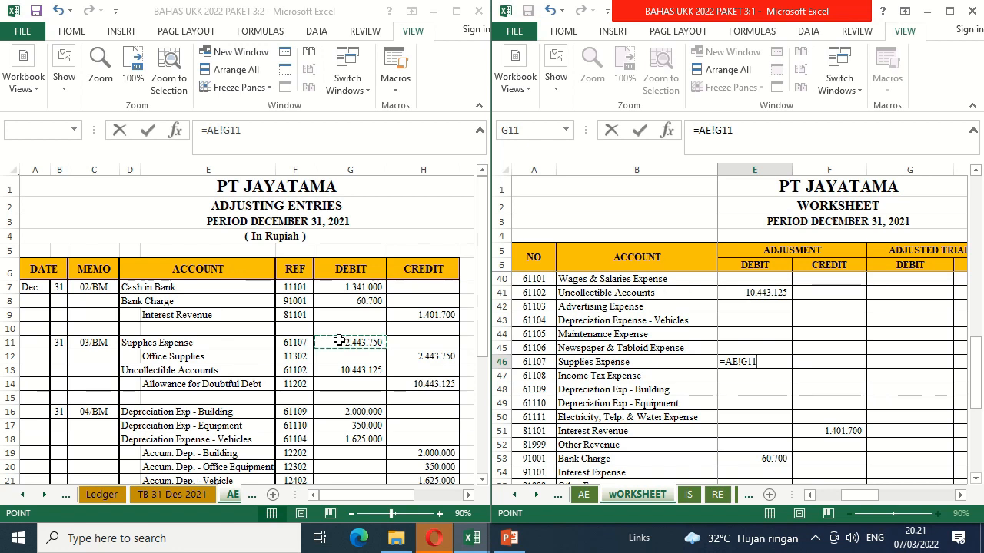
pyautogui.press('Return')
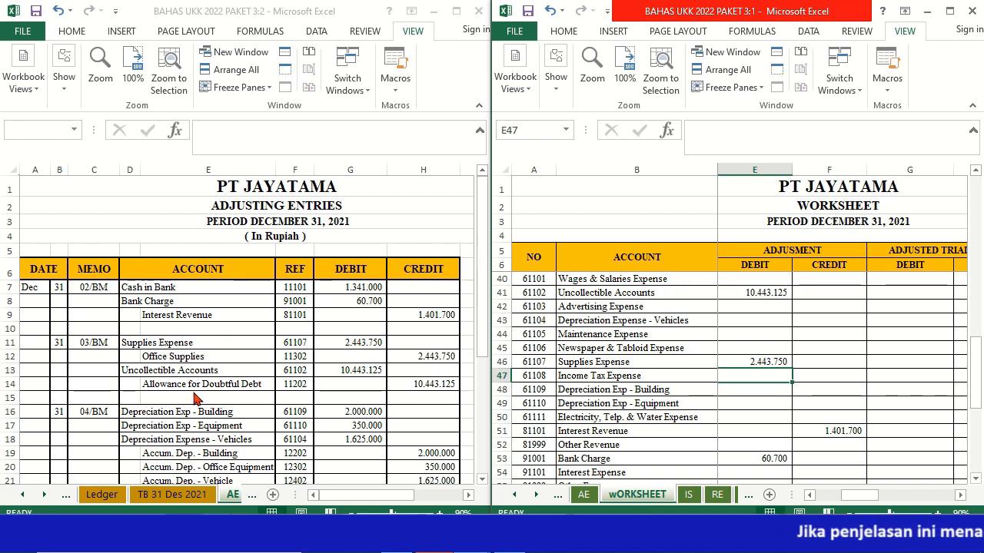
# Link the Adjustment credit of Office Supplies in F13 to the Office Supplies credit in H12 of the AE sheet.
pyautogui.scroll(11, 750, 287)
pyautogui.click(750, 281)
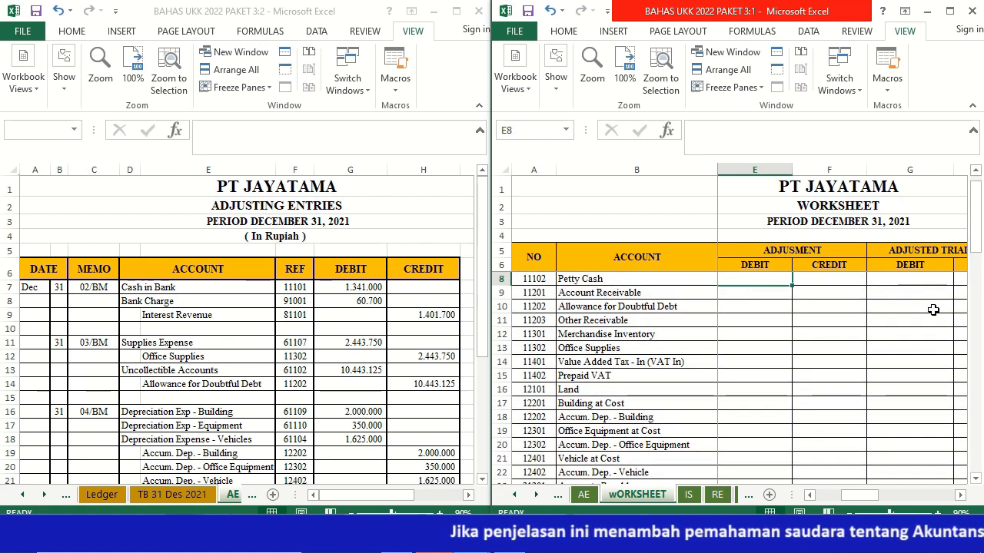
pyautogui.click(814, 351)
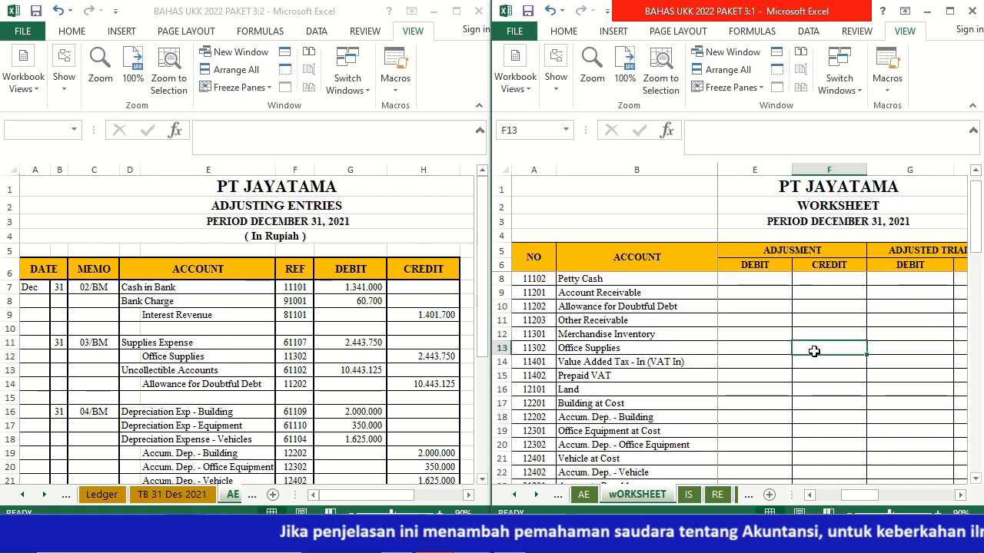
pyautogui.write('=')
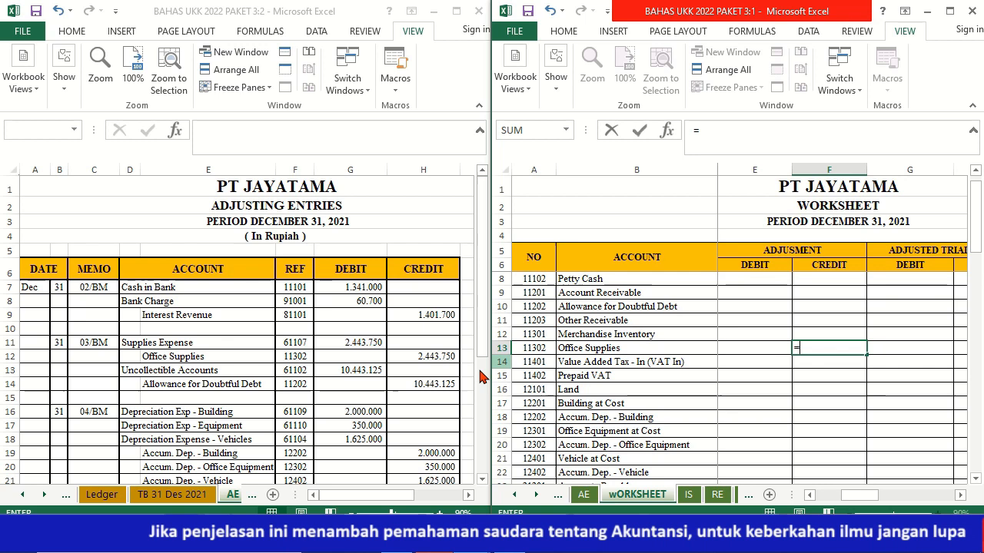
pyautogui.click(439, 359)
pyautogui.press('Return')
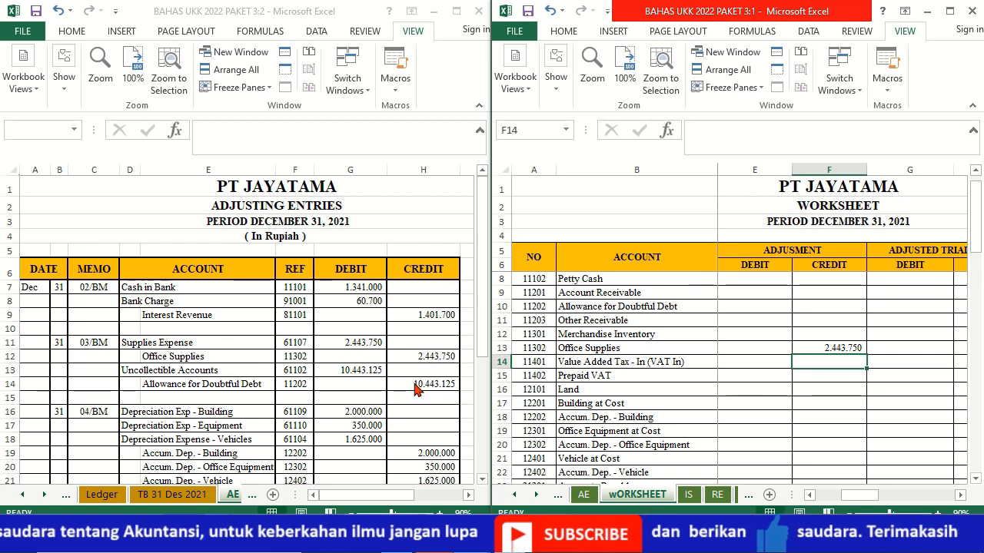
# Link the Adjustment credit of Allowance for Doubtful Debt in F10 to its adjusting entry with =AE!H14.
pyautogui.click(814, 309)
pyautogui.write('=')
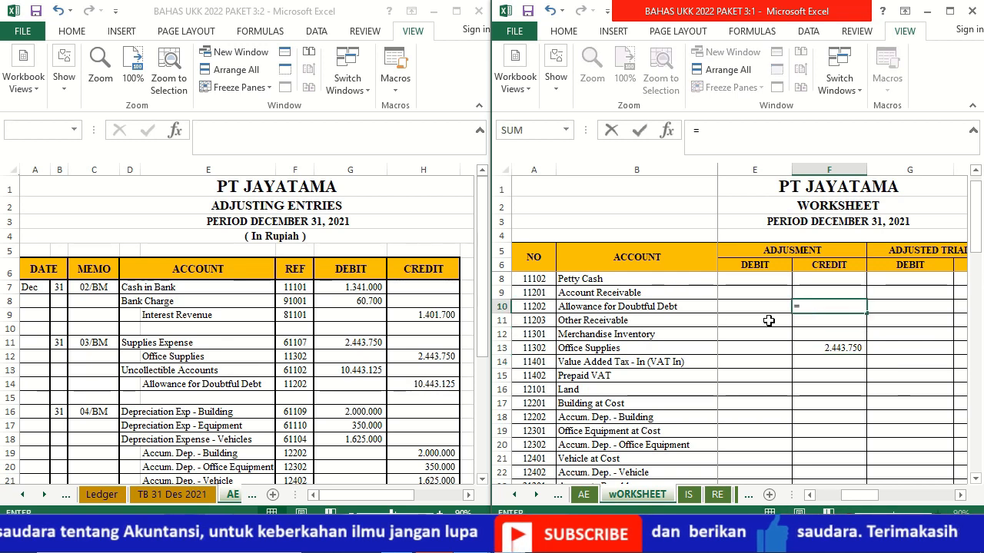
pyautogui.click(436, 389)
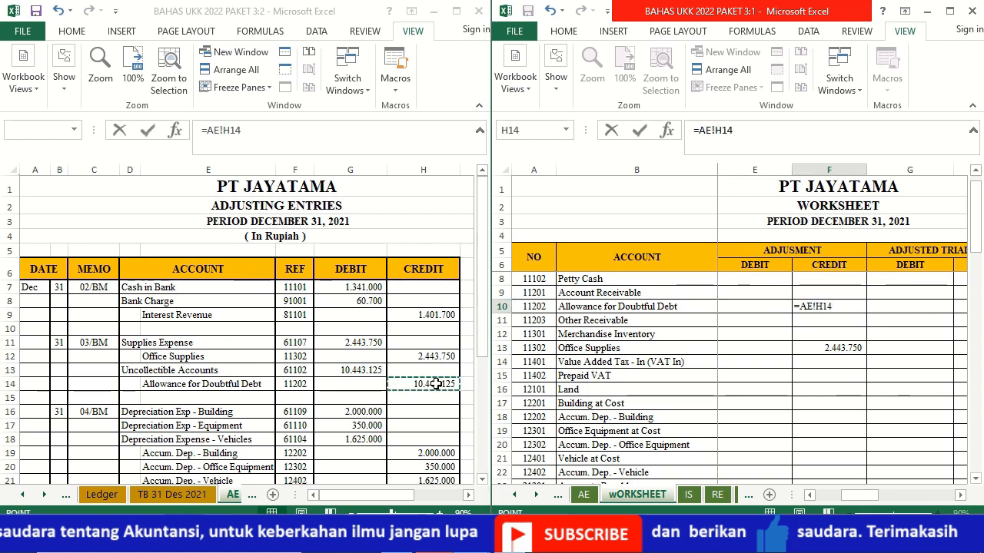
pyautogui.press('Return')
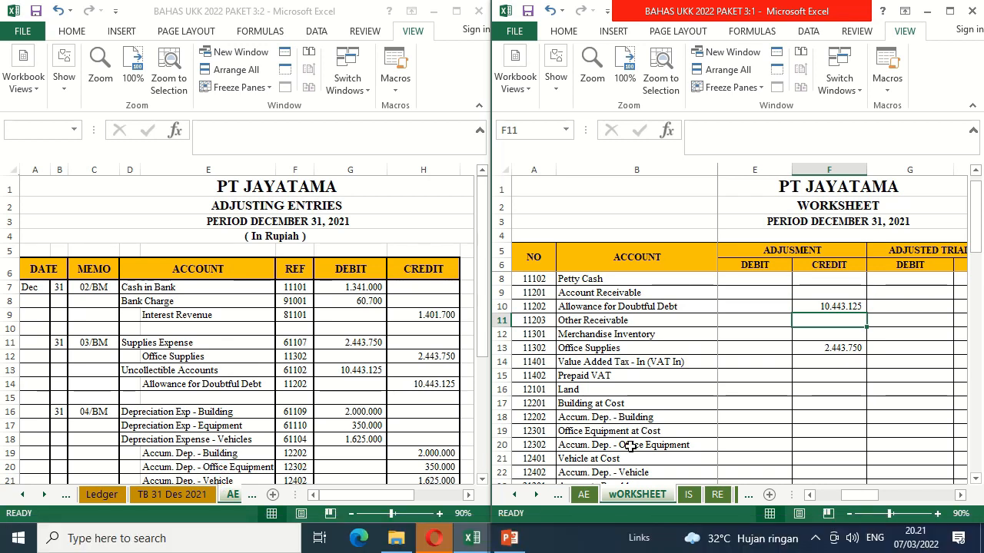
# Link the Adjustment credit of Accum. Dep. - Building in F18 to its adjusting entry with =AE!H19.
pyautogui.click(812, 419)
pyautogui.write('=')
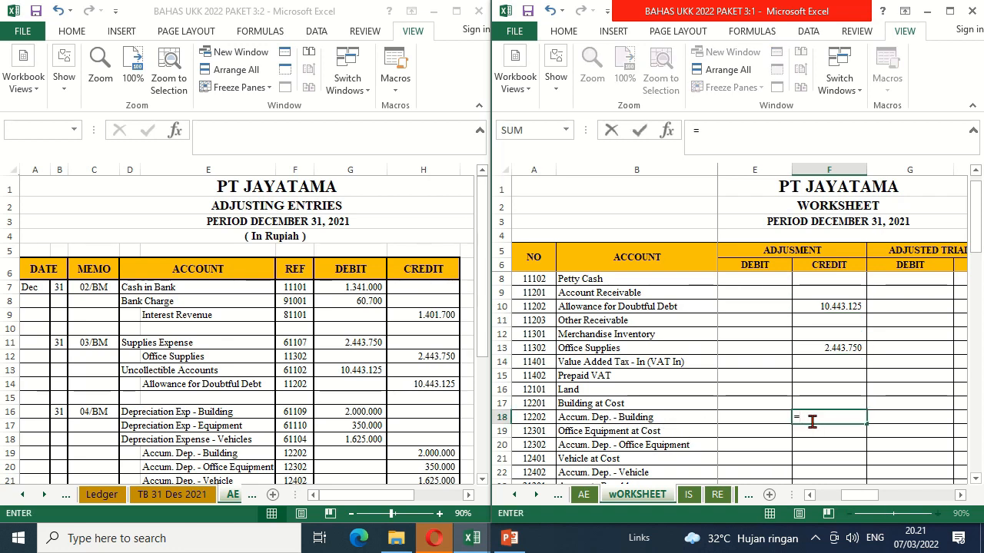
pyautogui.click(411, 454)
pyautogui.click(411, 453)
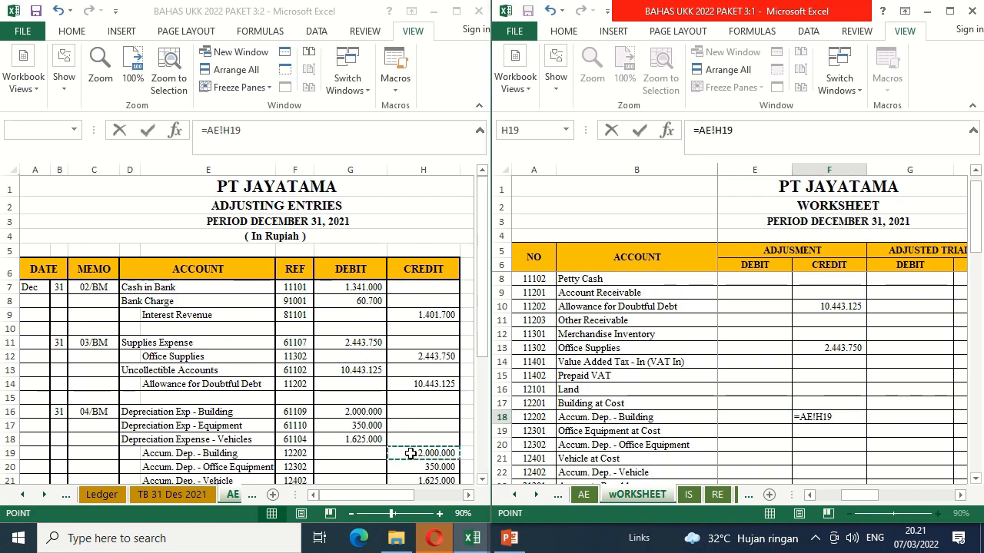
pyautogui.press('Return')
# Link the Adjustment credit of Accum. Dep. - Office Equipment in F20 to the matching credit in H20 of the AE sheet.
pyautogui.press('Down')
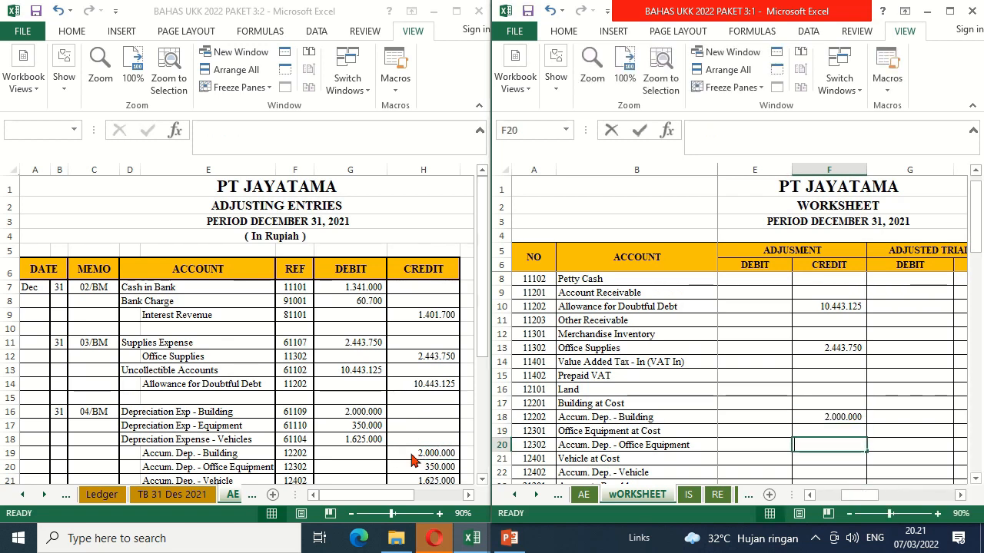
pyautogui.write('=')
pyautogui.click(401, 466)
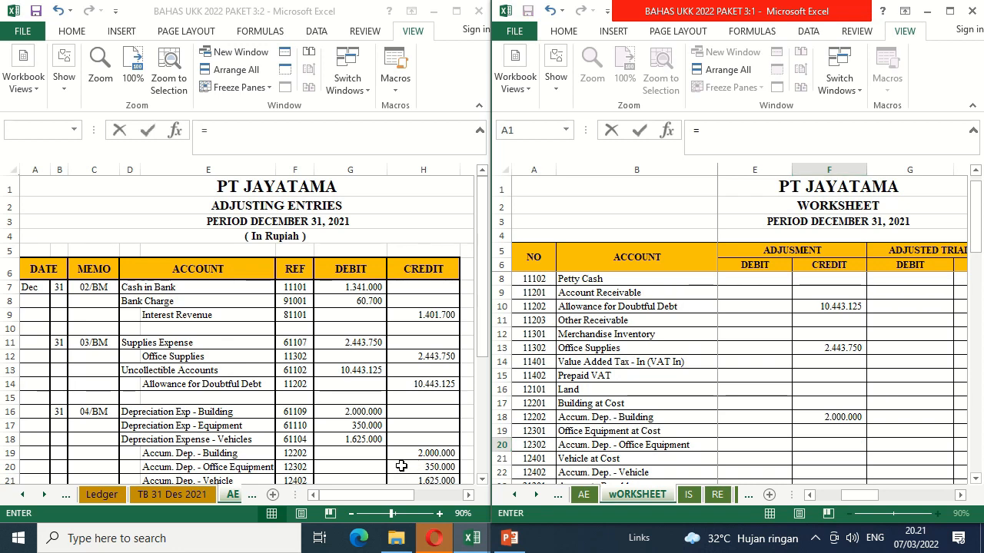
pyautogui.press('Return')
# Link the Adjustment credit of Accum. Dep. - Vehicle in F22 to its adjusting entry with =AE!H21.
pyautogui.click(814, 476)
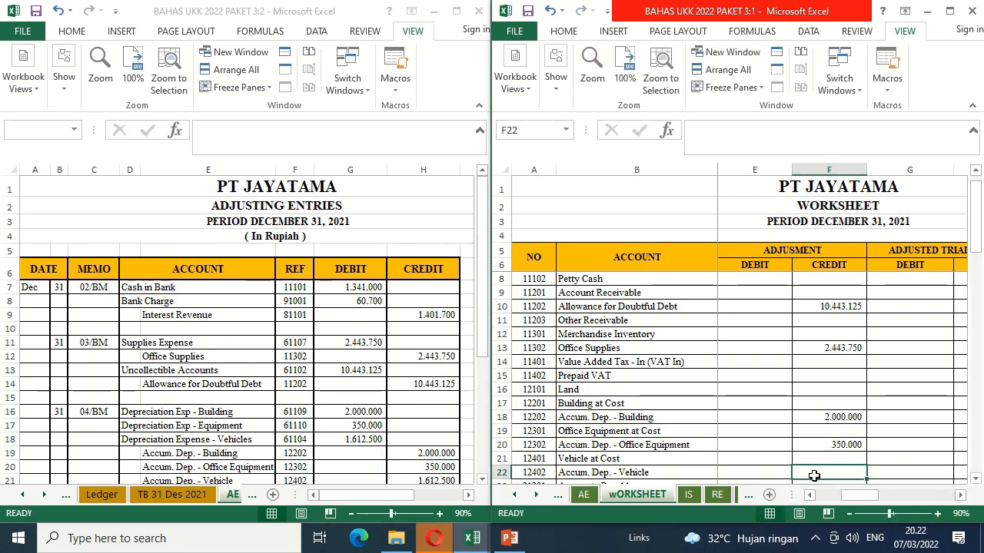
pyautogui.write('=')
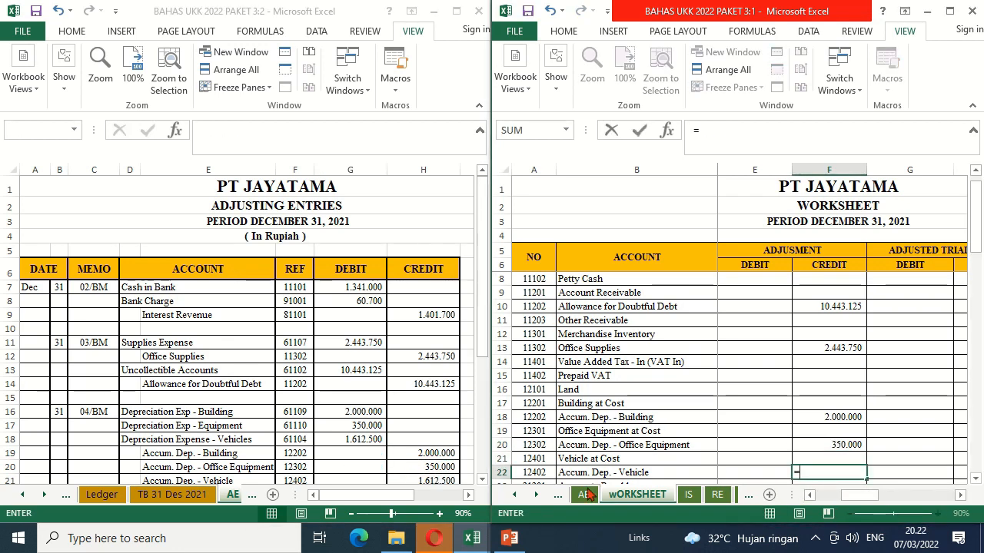
pyautogui.click(436, 481)
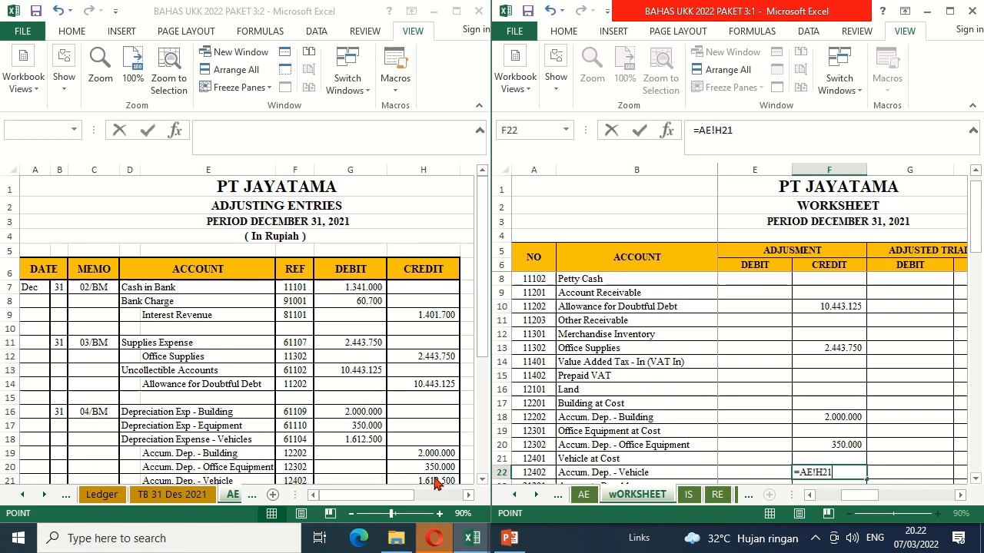
pyautogui.press('Return')
# Link the Adjustment debit of Depreciation Exp - Building in E48 to the matching debit in G16 of the AE sheet.
pyautogui.press('Left')
pyautogui.press('Down')
pyautogui.press('Down')
pyautogui.press('Down')
pyautogui.press('Down')
pyautogui.press('Down')
pyautogui.press('Down')
pyautogui.press('Down')
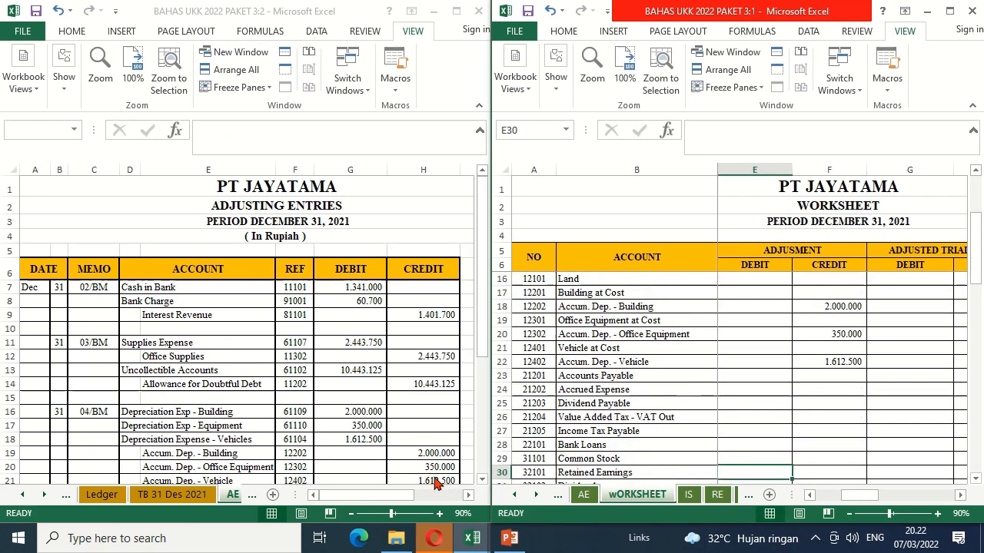
pyautogui.press('Down')
pyautogui.press('Down')
pyautogui.press('Down')
pyautogui.press('Down')
pyautogui.press('Down')
pyautogui.press('Down')
pyautogui.press('Down')
pyautogui.press('Down')
pyautogui.press('Down')
pyautogui.press('Down')
pyautogui.press('Down')
pyautogui.press('Down')
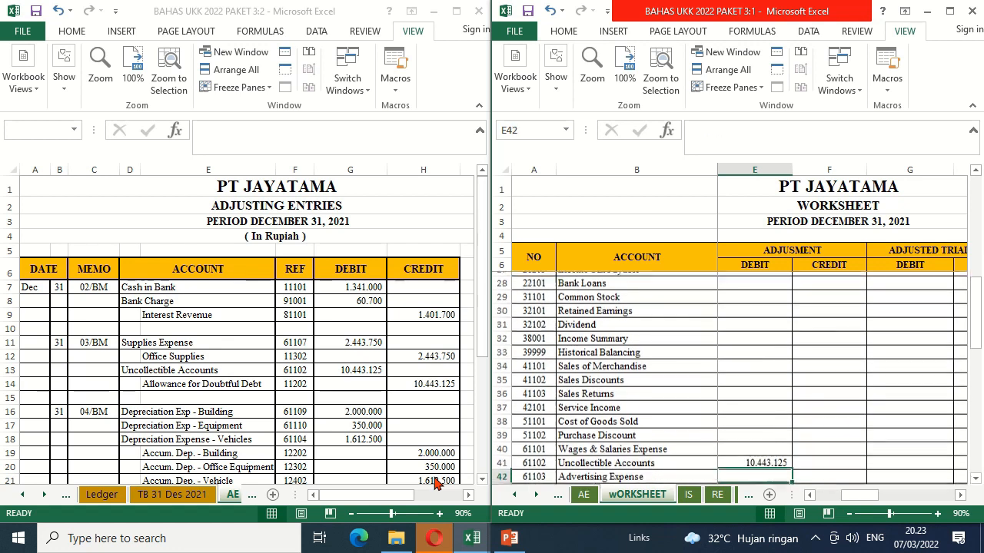
pyautogui.press('Down')
pyautogui.press('Down')
pyautogui.press('Down')
pyautogui.press('Down')
pyautogui.press('Down')
pyautogui.press('Down')
pyautogui.press('Down')
pyautogui.press('Down')
pyautogui.press('Down')
pyautogui.press('Down')
pyautogui.press('Down')
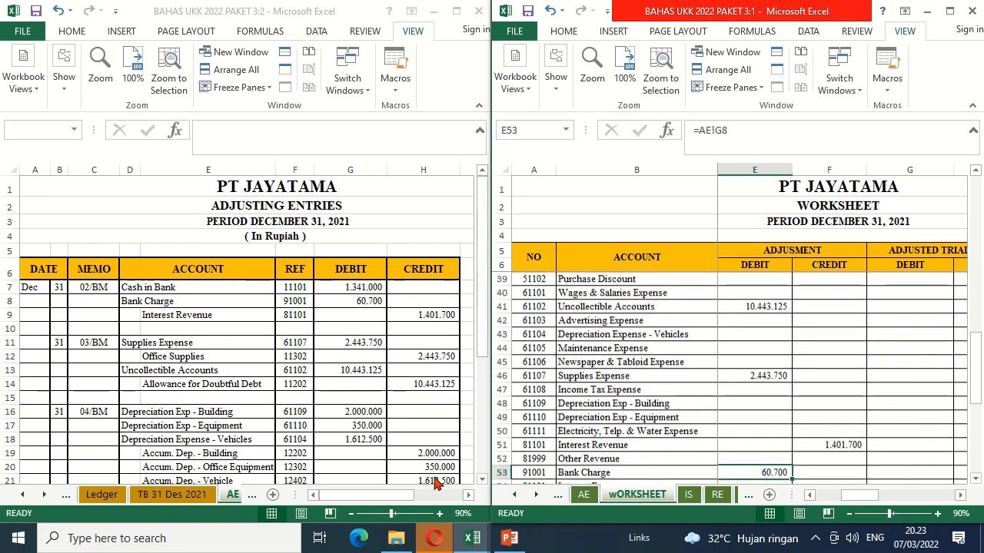
pyautogui.press('Up')
pyautogui.press('Up')
pyautogui.press('Up')
pyautogui.press('Up')
pyautogui.press('Up')
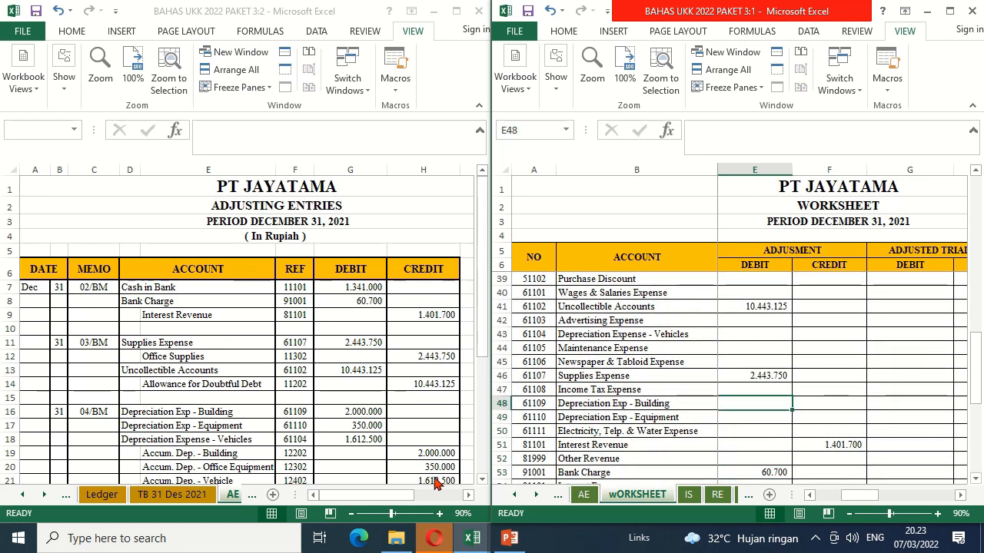
pyautogui.write('=')
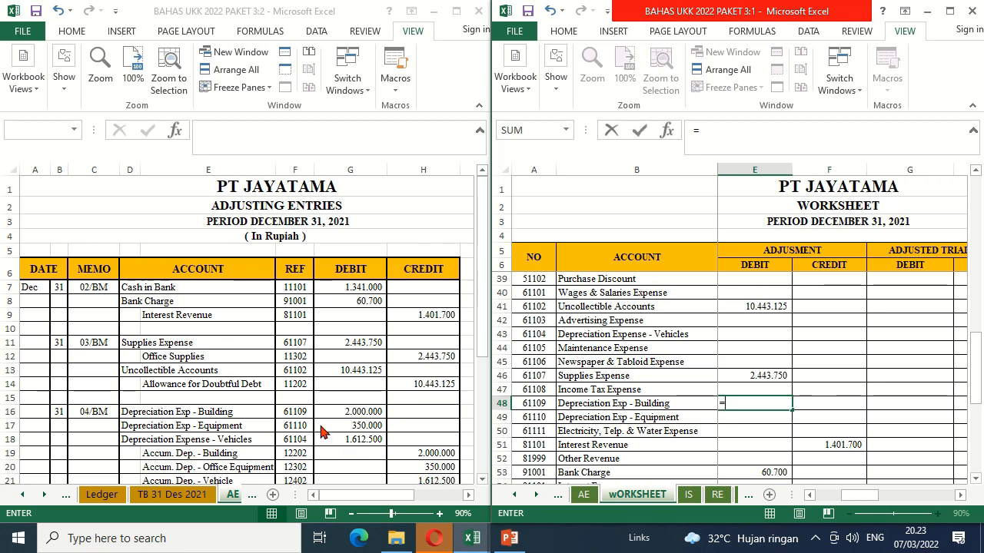
pyautogui.click(346, 413)
pyautogui.press('Return')
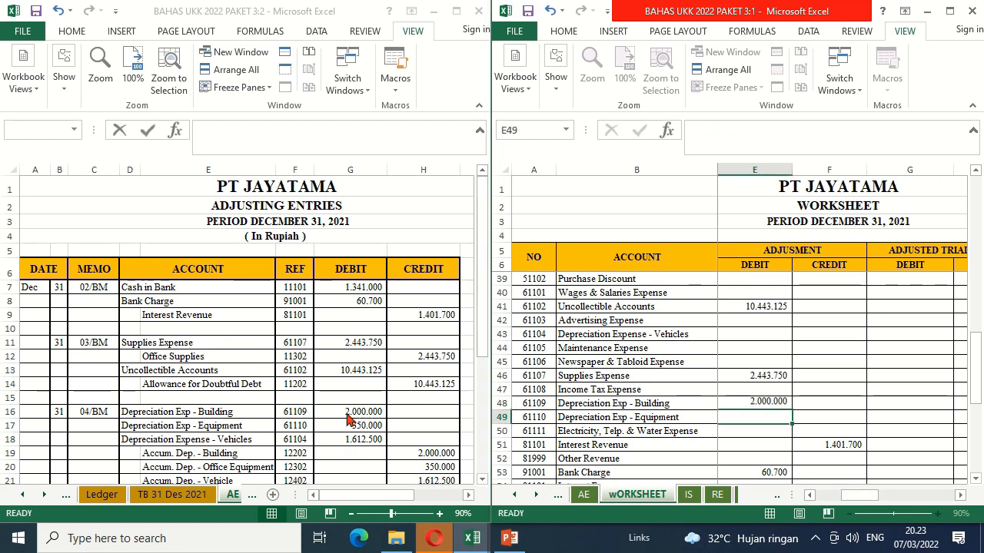
# Link the Adjustment debit of Depreciation Exp - Equipment in E49 to its adjusting entry with =AE!G17.
pyautogui.write('=')
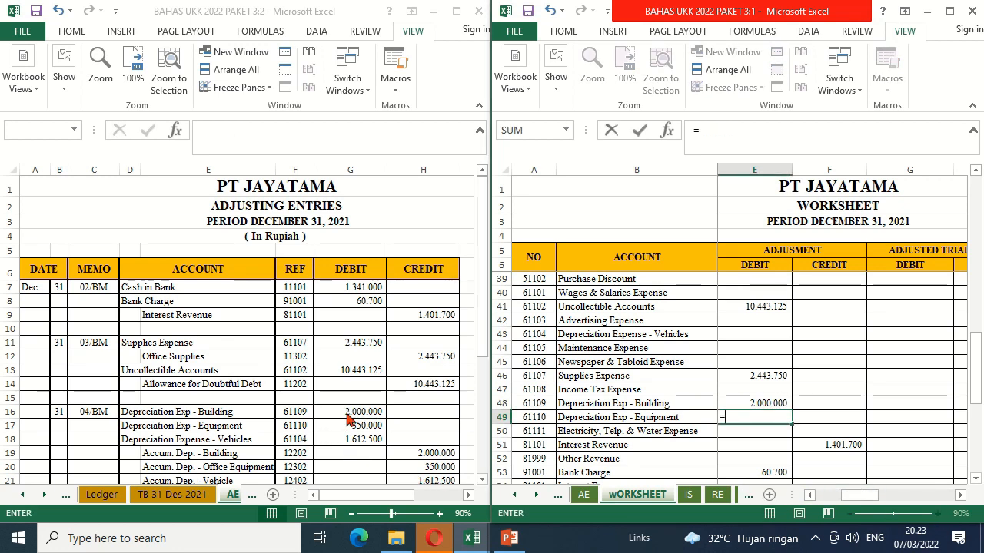
pyautogui.click(339, 425)
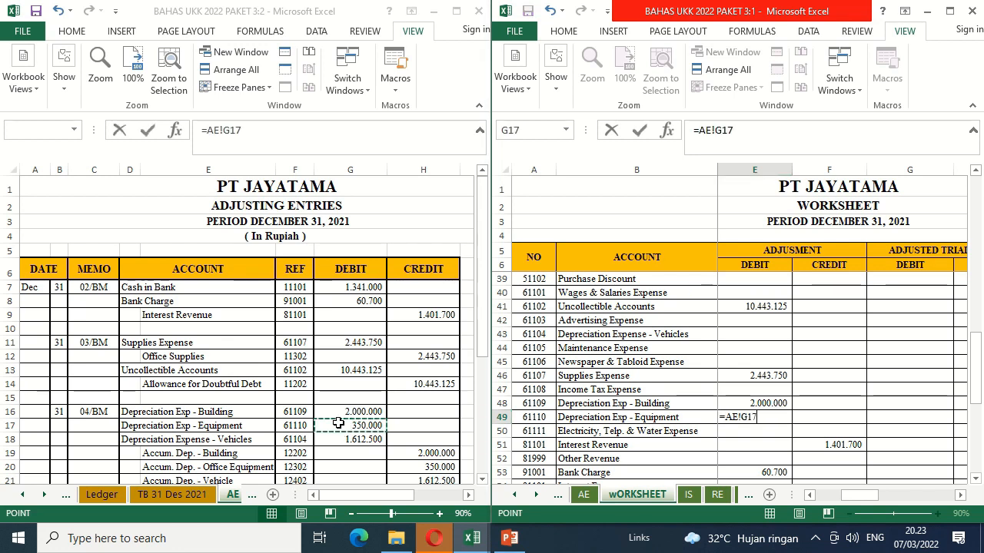
pyautogui.press('Return')
# Link the Adjustment debit of Depreciation Expense - Vehicles in E43 to its adjusting entry with =AE!G18.
pyautogui.press('Down')
pyautogui.press('Down')
pyautogui.press('Down')
pyautogui.press('Down')
pyautogui.press('Down')
pyautogui.press('Down')
pyautogui.press('Down')
pyautogui.press('Down')
pyautogui.press('Down')
pyautogui.press('Down')
pyautogui.press('Down')
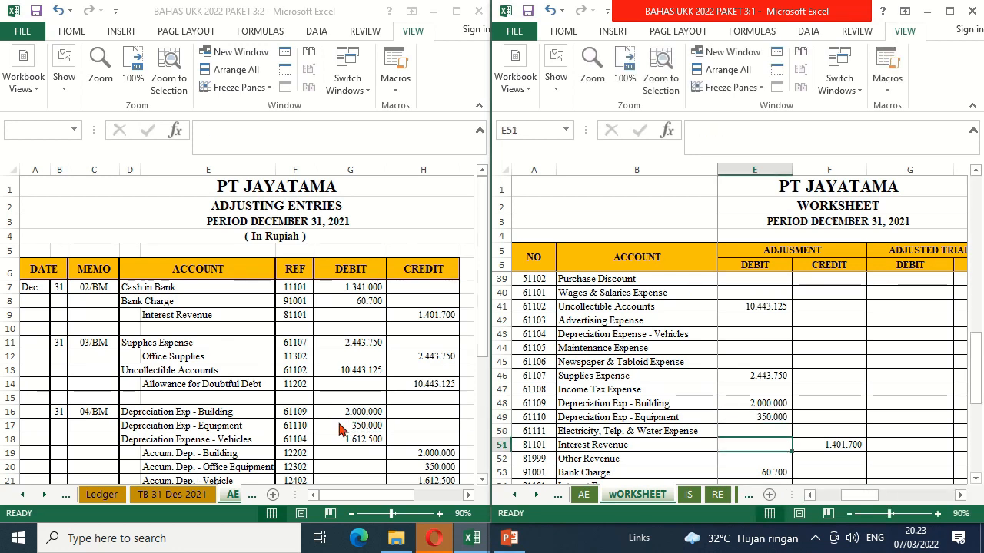
pyautogui.press('Up')
pyautogui.press('Up')
pyautogui.press('Up')
pyautogui.press('Up')
pyautogui.press('Up')
pyautogui.press('Up')
pyautogui.press('Up')
pyautogui.press('Up')
pyautogui.press('Up')
pyautogui.press('Up')
pyautogui.press('Up')
pyautogui.press('Up')
pyautogui.press('Up')
pyautogui.press('Up')
pyautogui.press('Up')
pyautogui.press('Up')
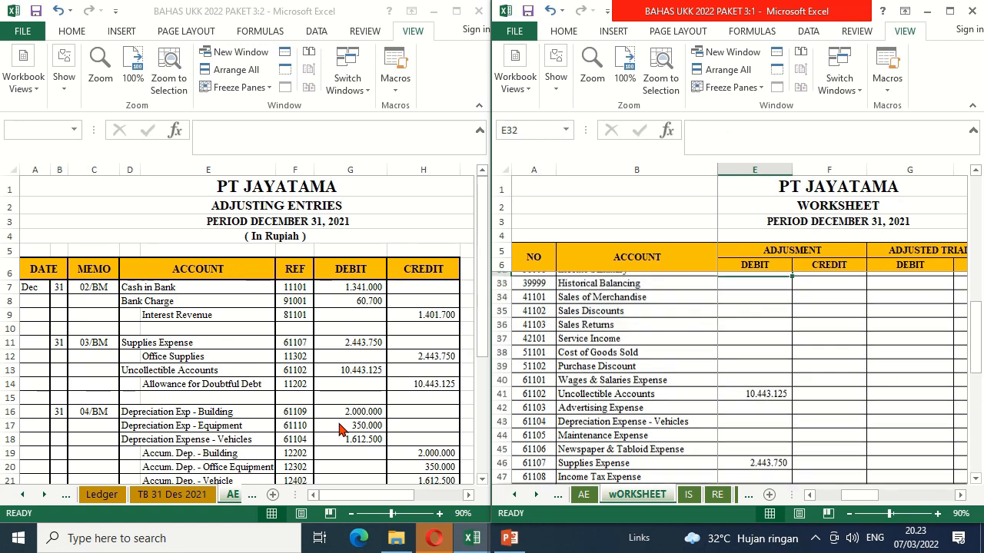
pyautogui.press('Up')
pyautogui.press('Up')
pyautogui.write('=')
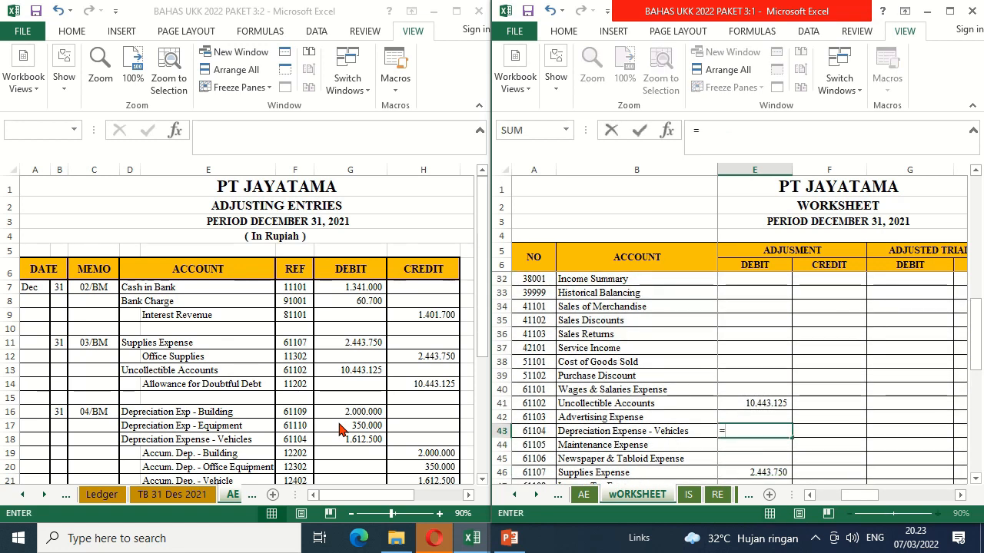
pyautogui.click(336, 439)
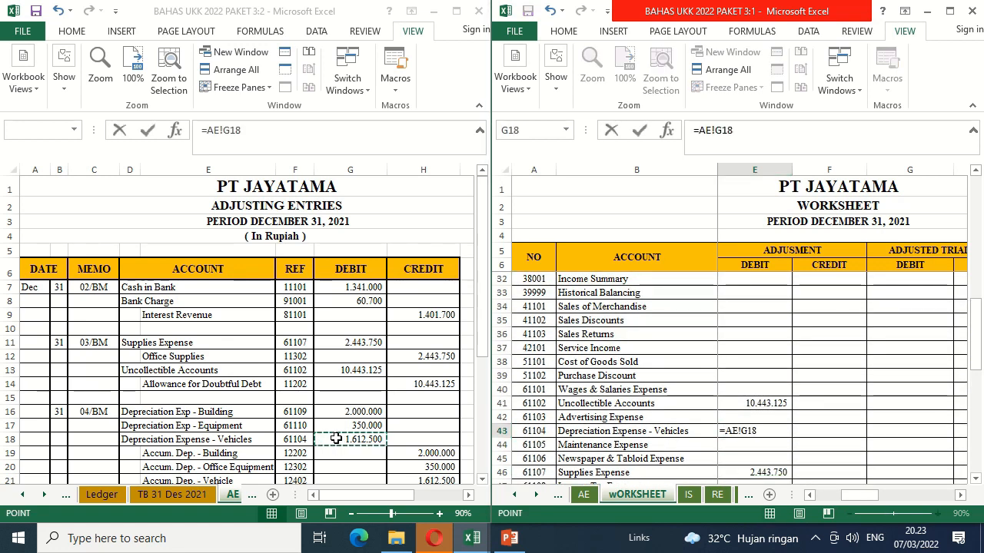
pyautogui.press('Return')
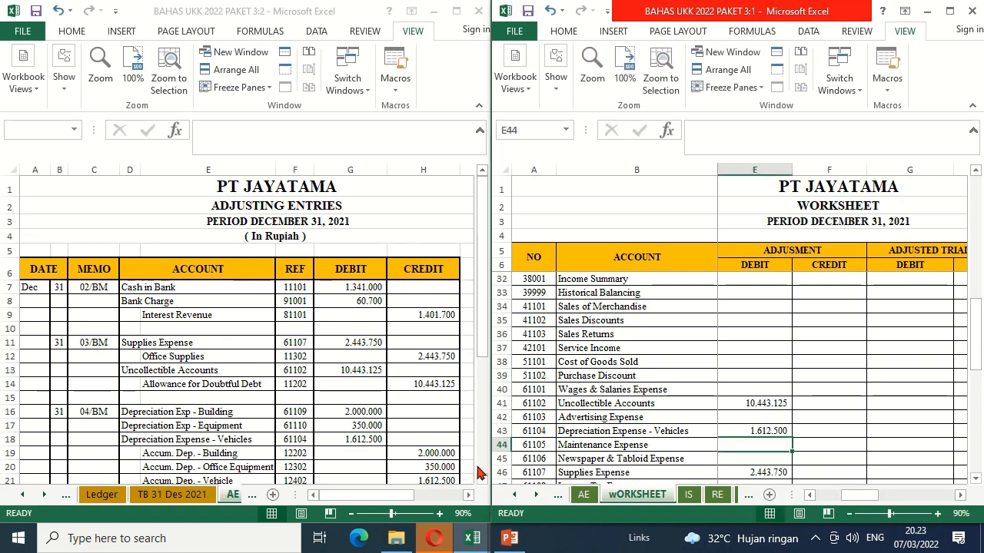
# Link the Adjustment debit of Wages & Salaries Expense in E40 to the matching debit in G23 of the AE sheet.
pyautogui.moveTo(481, 483); pyautogui.dragTo(482, 484)
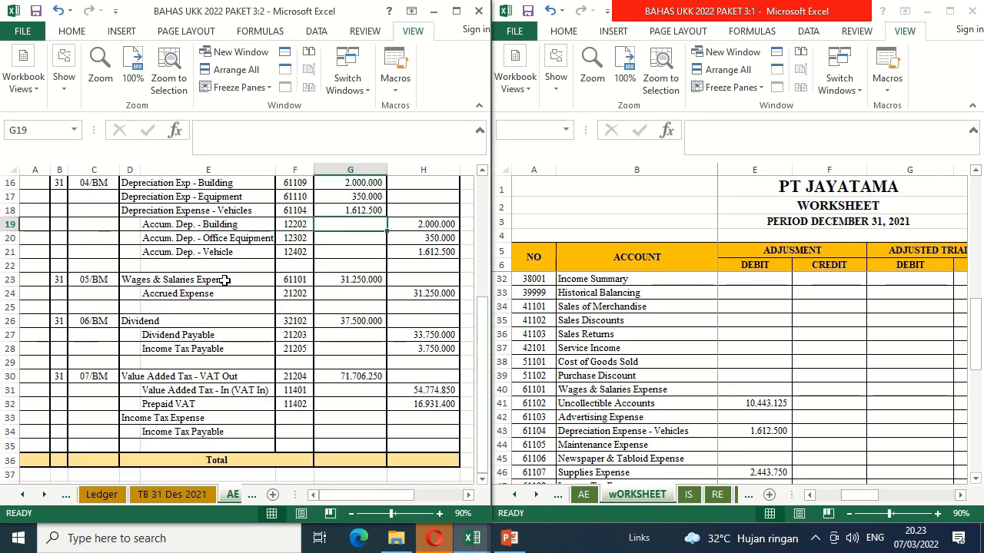
pyautogui.click(754, 389)
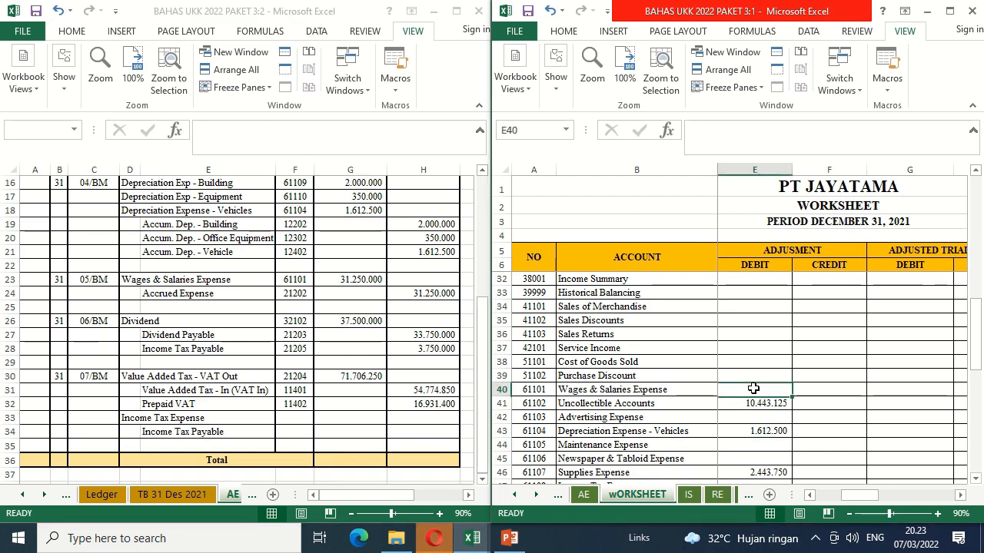
pyautogui.write('=')
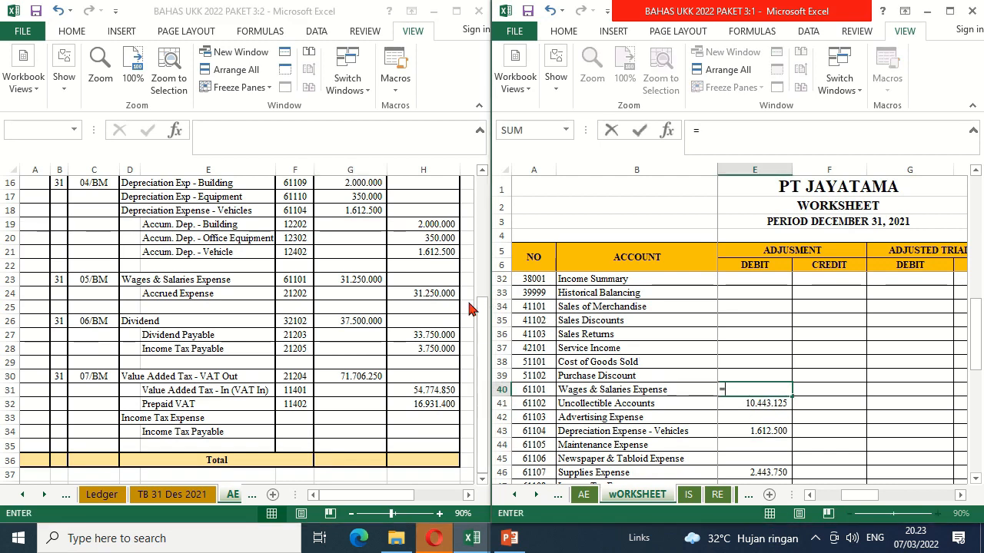
pyautogui.click(362, 279)
pyautogui.press('Return')
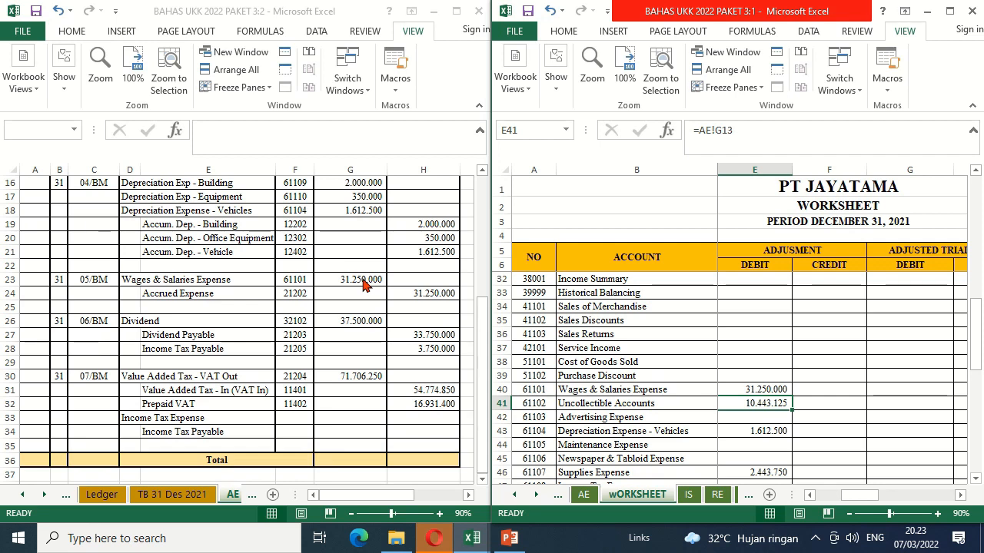
# Link the Adjustment credit of Accrued Expense in F24 to its adjusting entry with =AE!H24.
pyautogui.press('Right')
pyautogui.press('Up')
pyautogui.press('Up')
pyautogui.press('Up')
pyautogui.press('Up')
pyautogui.press('Up')
pyautogui.press('Up')
pyautogui.press('Up')
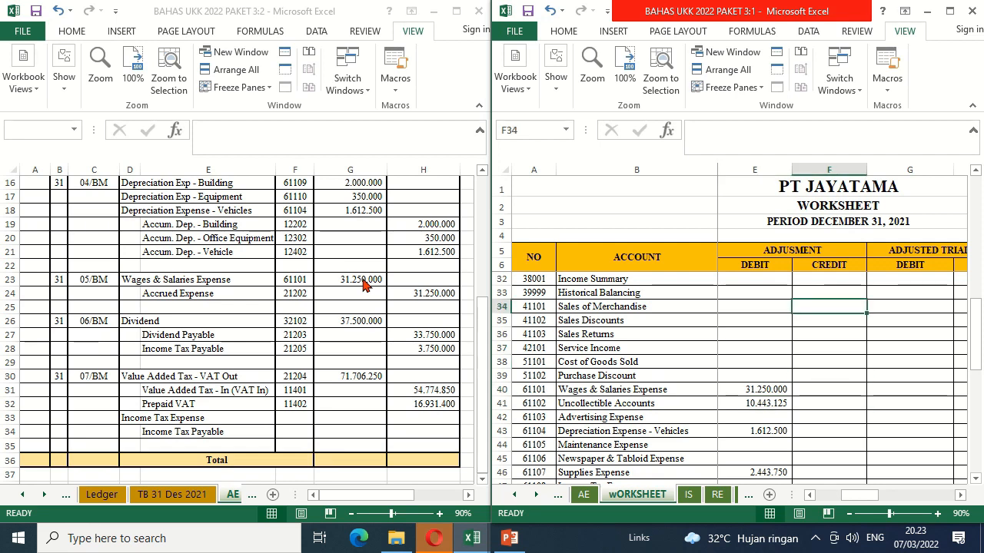
pyautogui.press('Up')
pyautogui.press('Up')
pyautogui.press('Up')
pyautogui.press('Up')
pyautogui.press('Up')
pyautogui.press('Up')
pyautogui.press('Up')
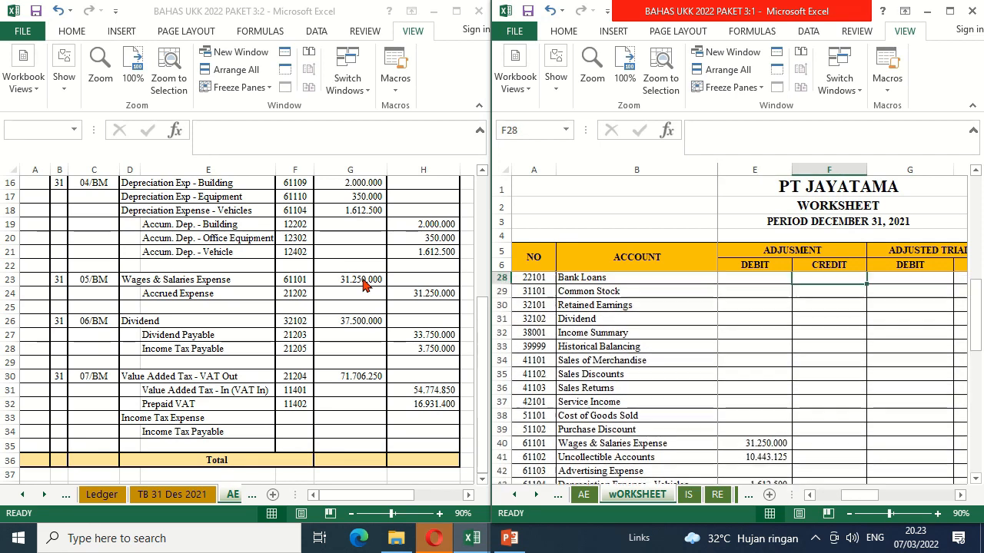
pyautogui.press('Up')
pyautogui.press('Up')
pyautogui.press('Up')
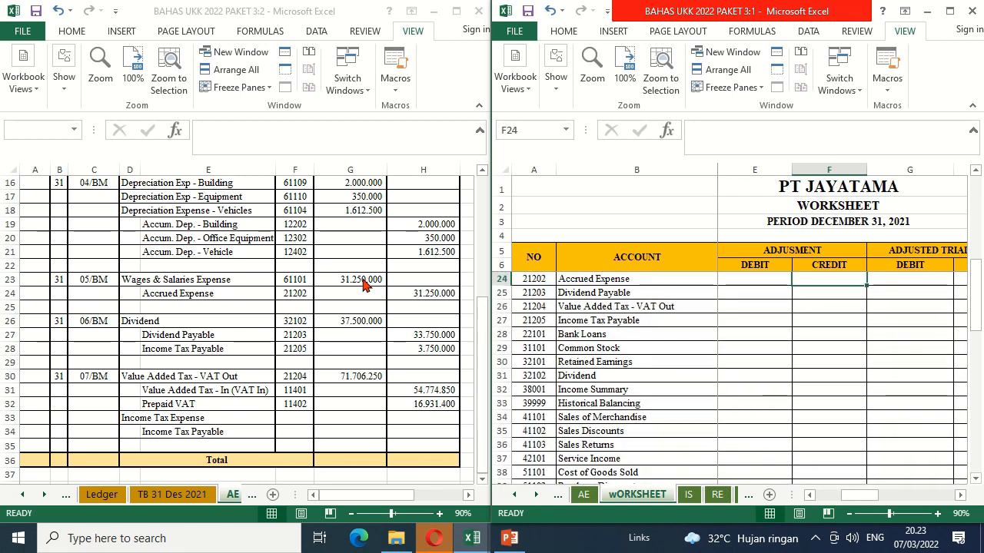
pyautogui.write('=')
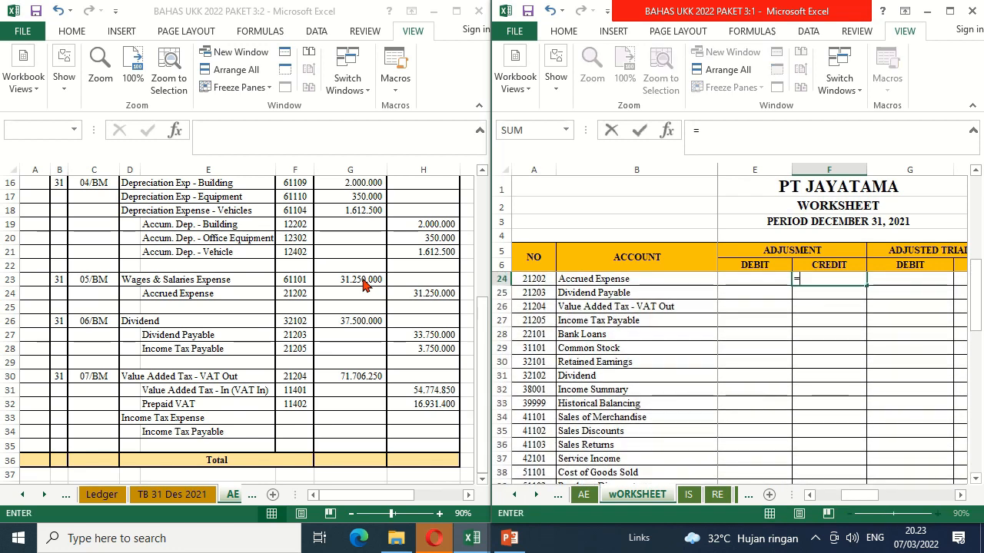
pyautogui.click(408, 296)
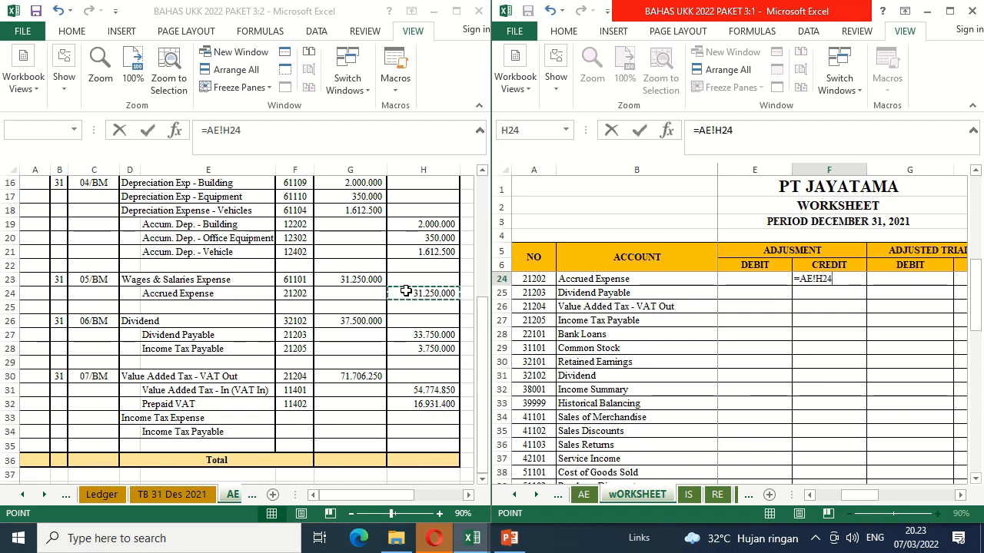
pyautogui.press('Return')
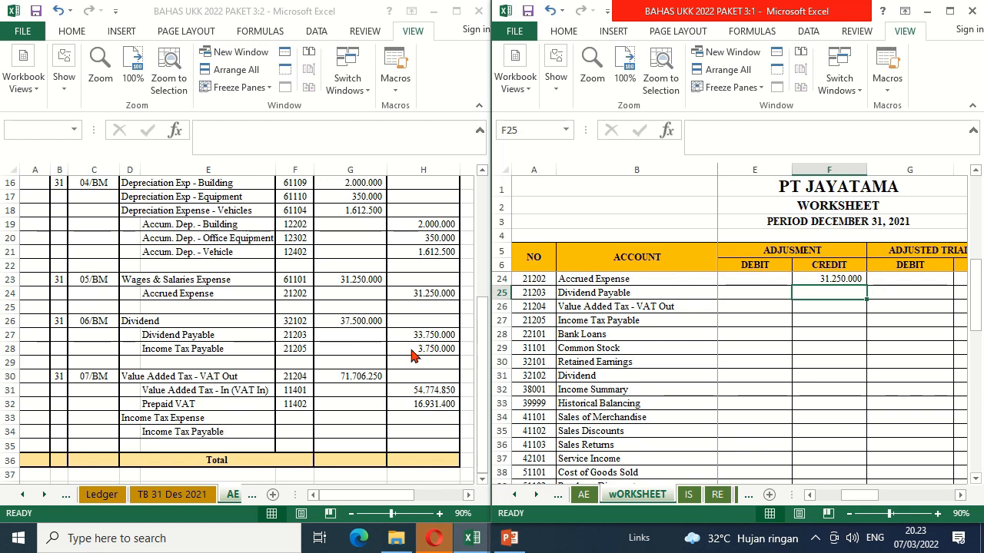
# Link the Adjustment debit of Dividend in E31 to its adjusting entry with =AE!G26.
pyautogui.click(783, 376)
pyautogui.write('=')
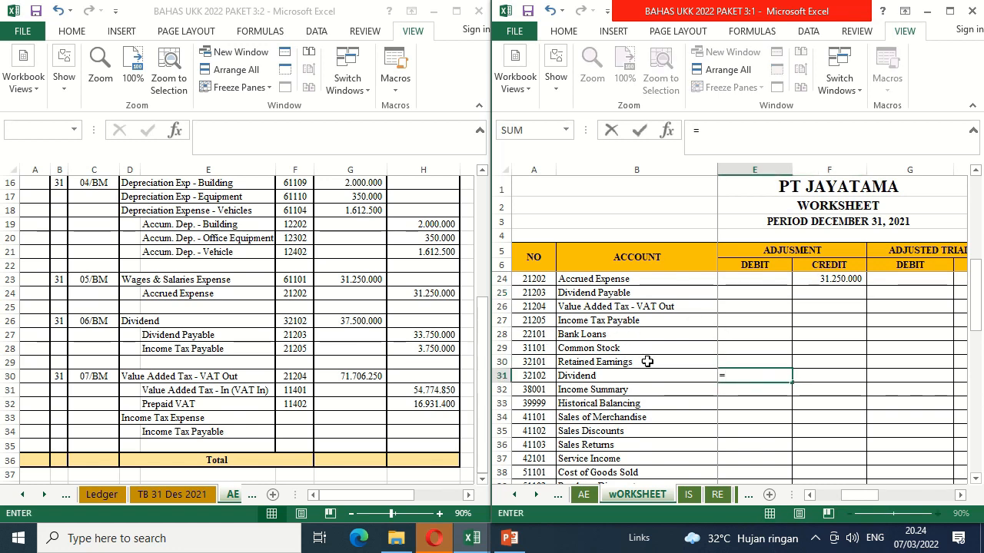
pyautogui.click(366, 321)
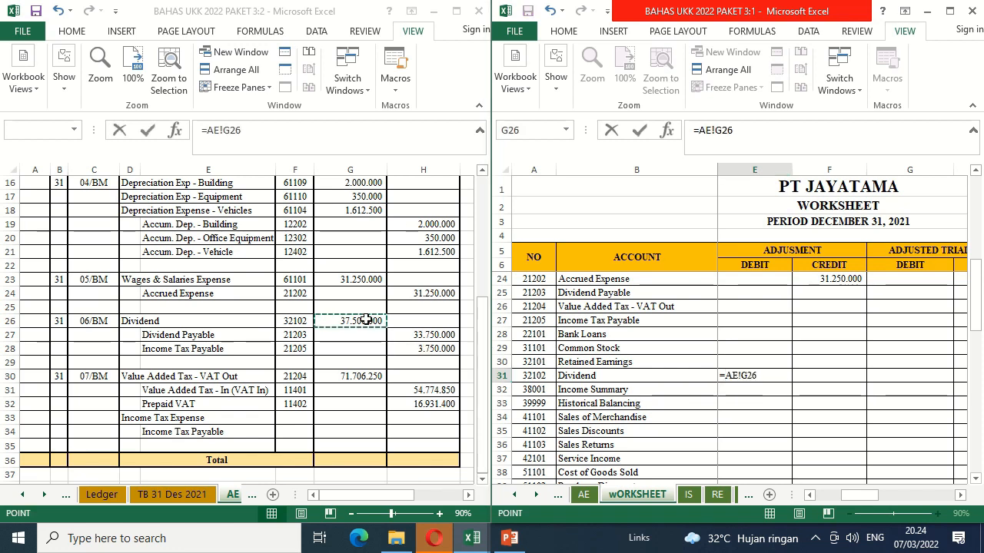
pyautogui.press('Return')
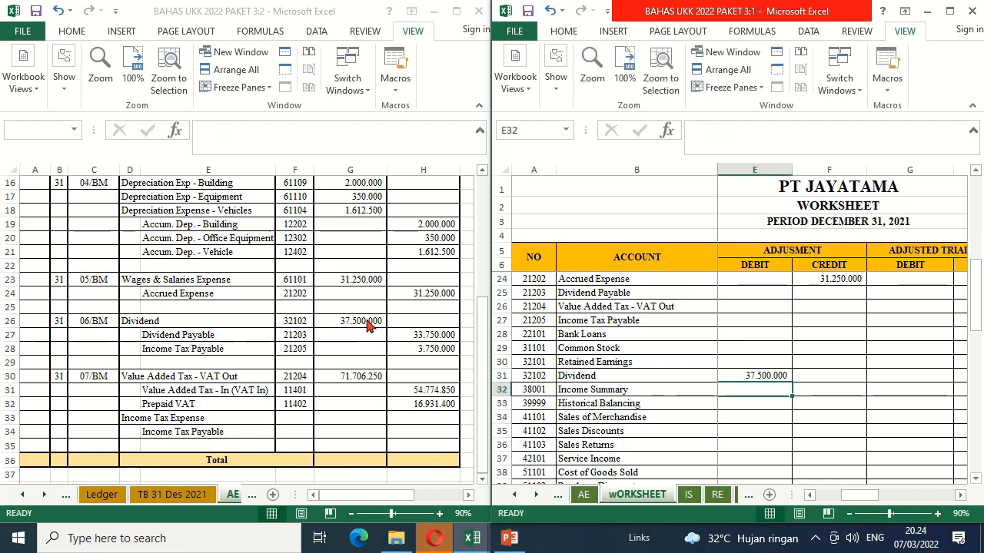
# Link the Adjustment credit of Dividend Payable in F25 to its adjusting entry with =AE!H27.
pyautogui.press('Up')
pyautogui.press('Up')
pyautogui.press('Up')
pyautogui.press('Up')
pyautogui.press('Up')
pyautogui.press('Up')
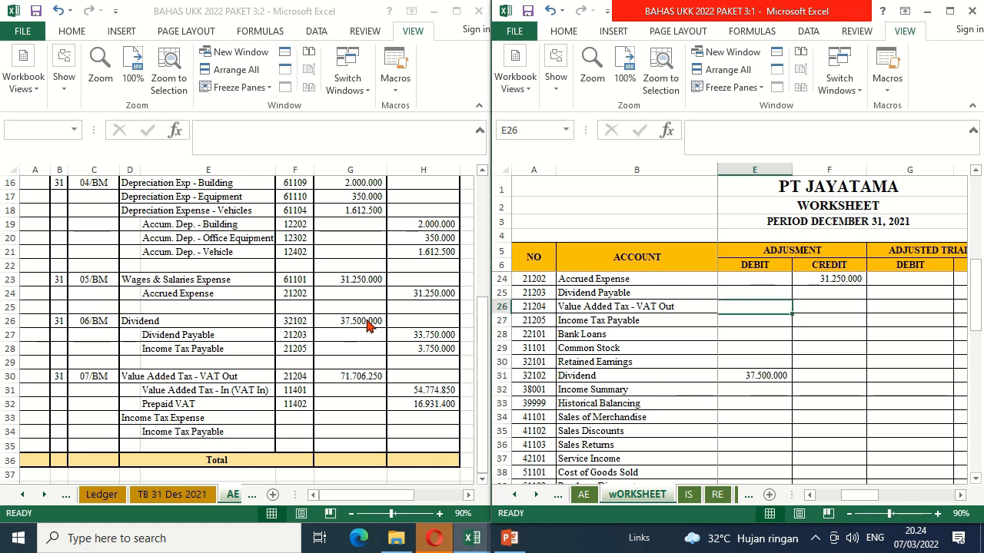
pyautogui.press('Up')
pyautogui.press('Right')
pyautogui.write('=')
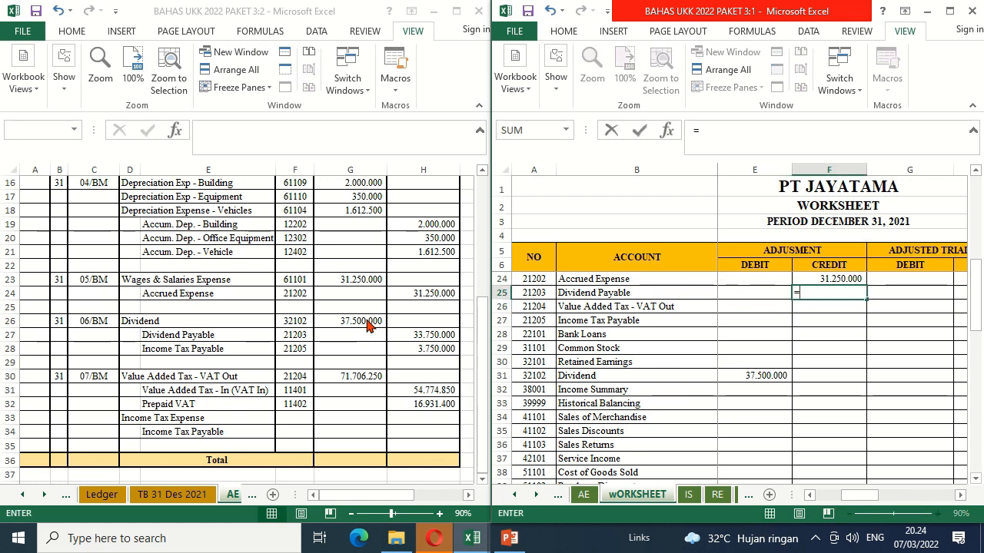
pyautogui.click(411, 340)
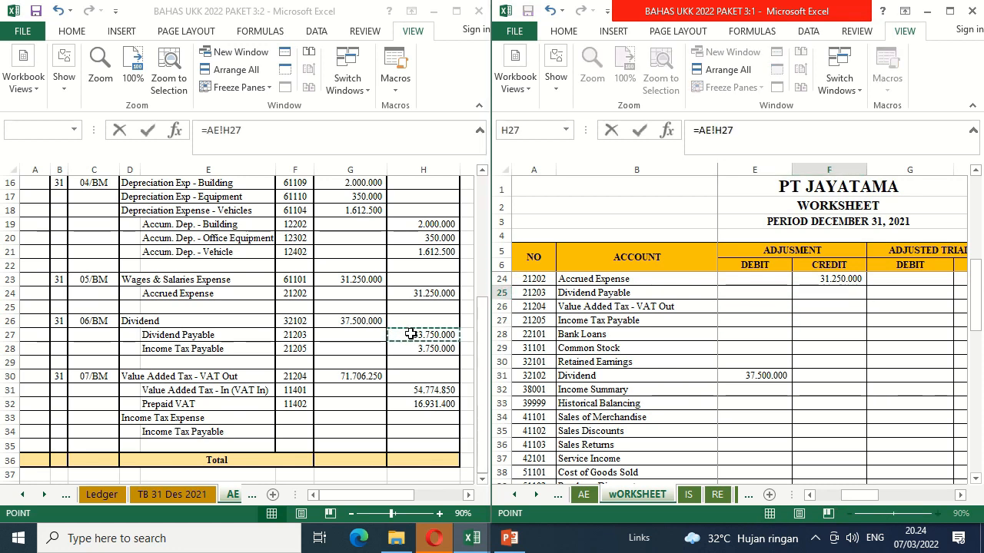
pyautogui.press('Return')
# Link the Adjustment credit of Income Tax Payable in F27 to the matching credit in H28 of the AE sheet.
pyautogui.press('Down')
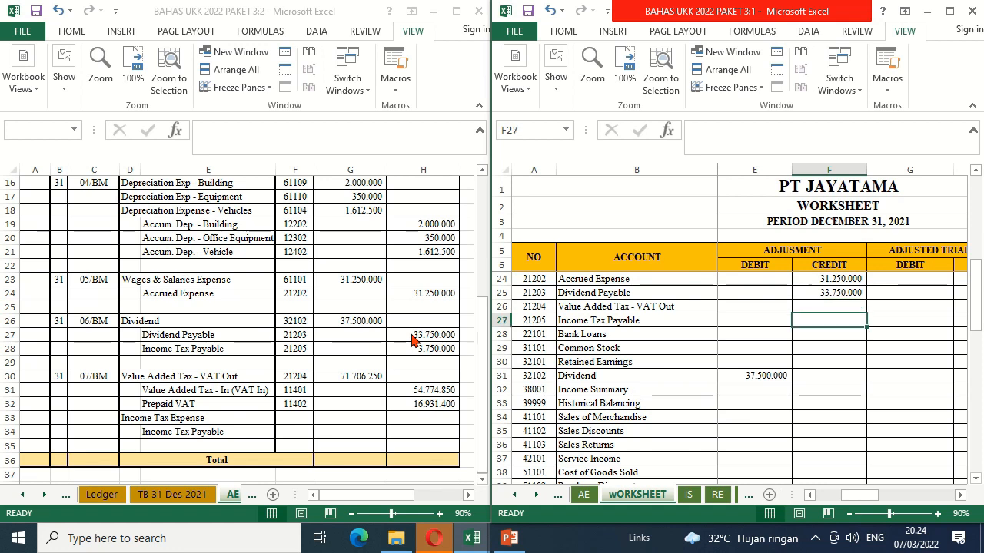
pyautogui.write('=')
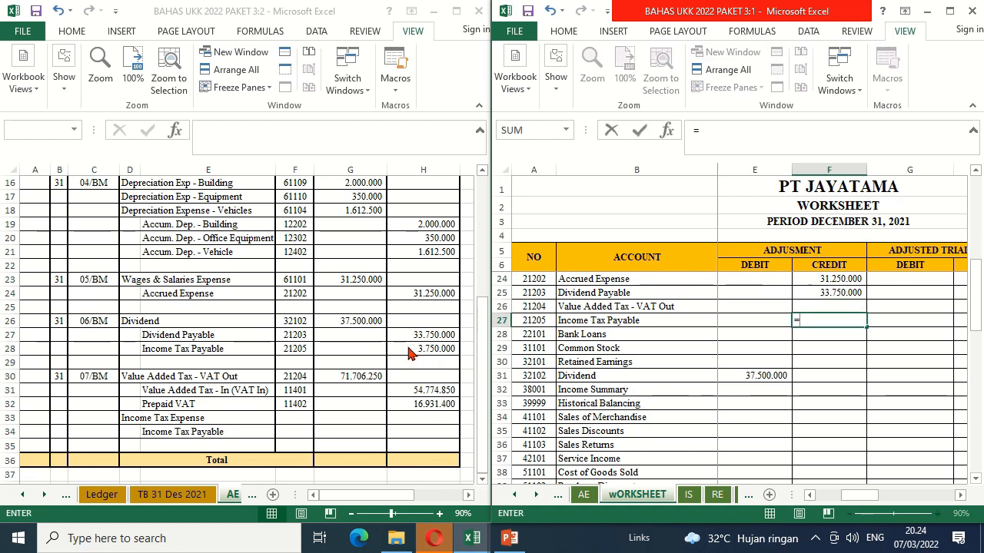
pyautogui.click(408, 348)
pyautogui.press('Return')
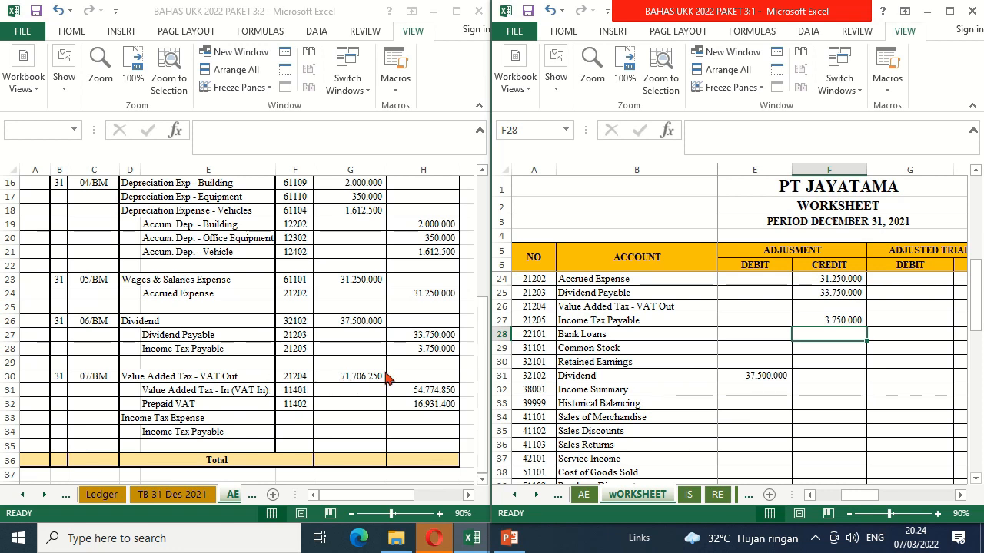
# Link the Adjustment debit of Value Added Tax - VAT Out in E26 to its debit in G30 of the AE sheet.
pyautogui.click(759, 308)
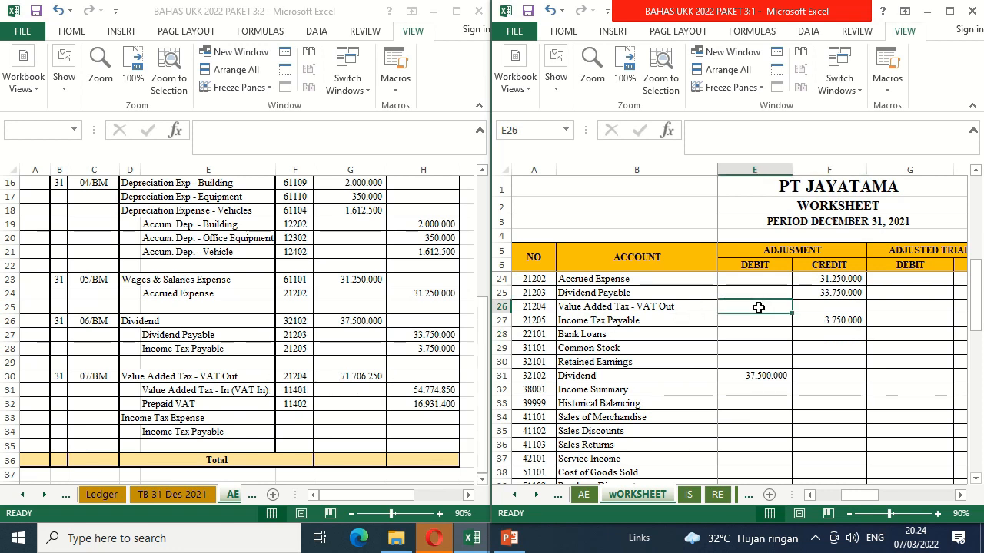
pyautogui.write('=')
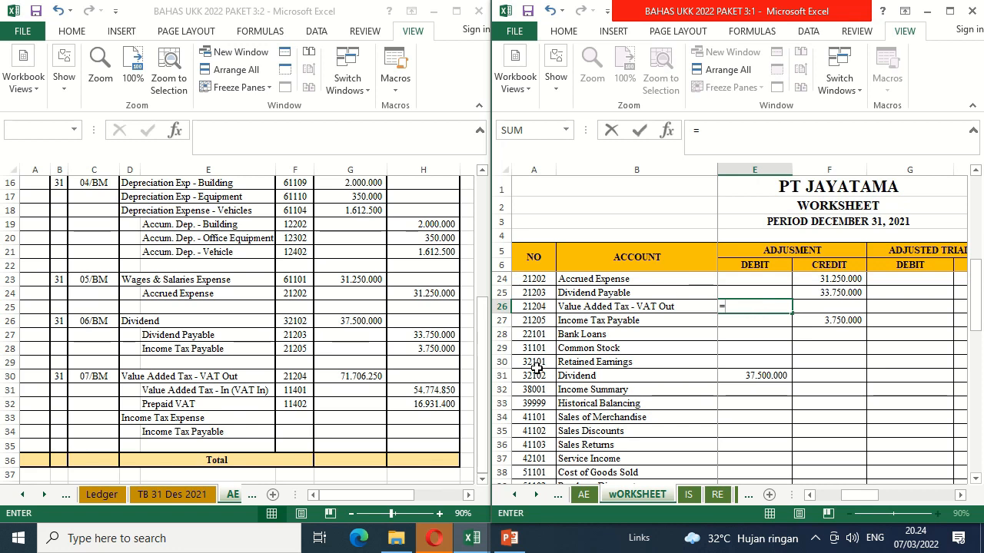
pyautogui.click(374, 377)
pyautogui.press('Return')
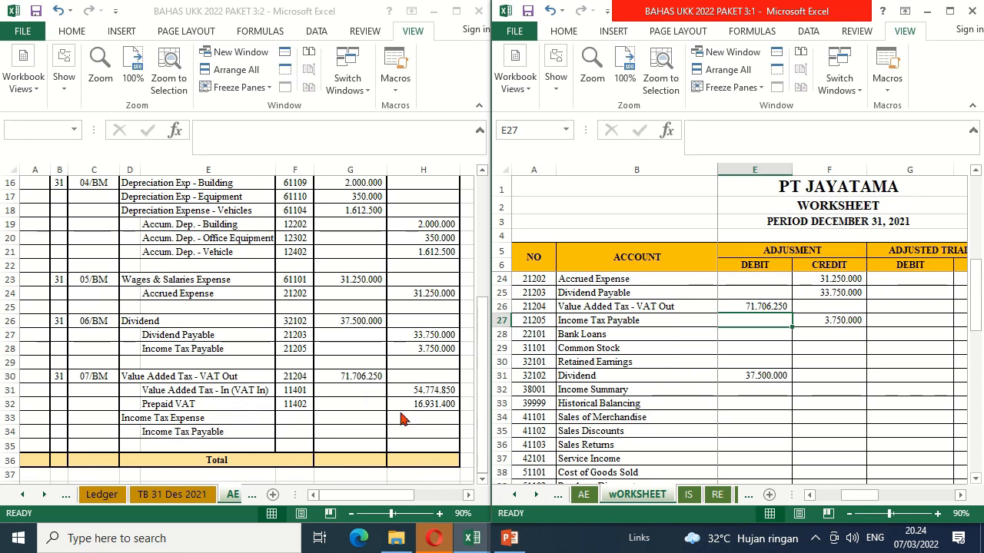
# Link the Adjustment credit of Value Added Tax - In (VAT In) in F14 to its credit in H31 of the AE sheet.
pyautogui.click(776, 306)
pyautogui.press('Up')
pyautogui.press('Up')
pyautogui.press('Up')
pyautogui.press('Up')
pyautogui.press('Up')
pyautogui.press('Up')
pyautogui.press('Up')
pyautogui.press('Up')
pyautogui.press('Up')
pyautogui.press('Up')
pyautogui.press('Up')
pyautogui.press('Up')
pyautogui.press('Up')
pyautogui.press('Up')
pyautogui.press('Up')
pyautogui.press('Up')
pyautogui.press('Up')
pyautogui.press('Up')
pyautogui.press('Up')
pyautogui.press('Up')
pyautogui.press('Up')
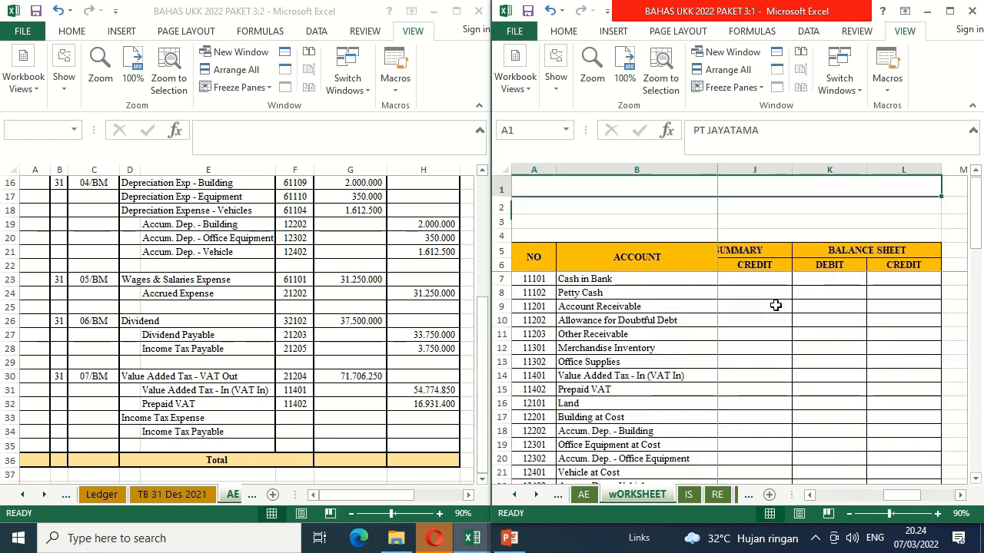
pyautogui.press('Down')
pyautogui.press('Down')
pyautogui.press('Down')
pyautogui.press('Down')
pyautogui.press('Down')
pyautogui.press('Down')
pyautogui.press('Down')
pyautogui.press('Down')
pyautogui.press('Down')
pyautogui.press('Down')
pyautogui.press('Down')
pyautogui.press('Down')
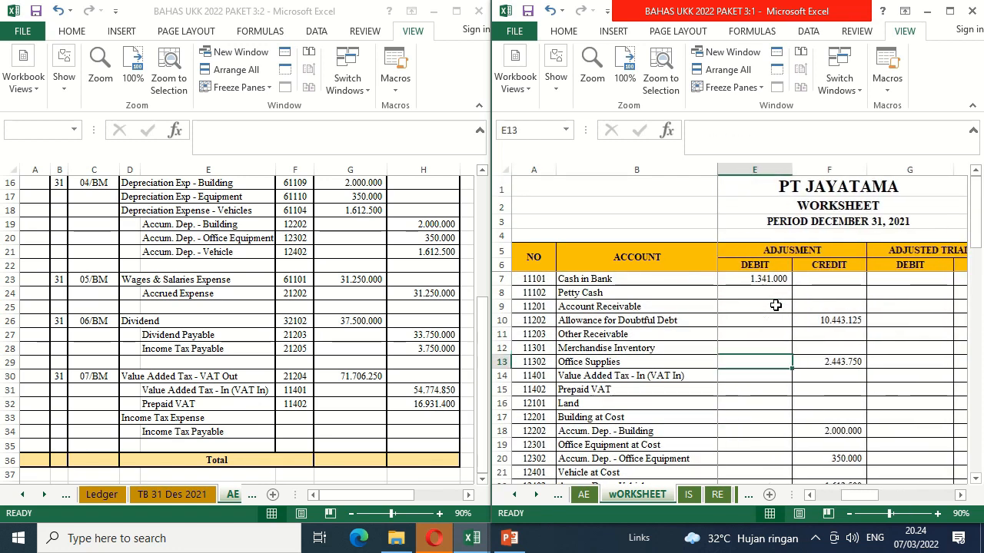
pyautogui.click(816, 377)
pyautogui.write('=')
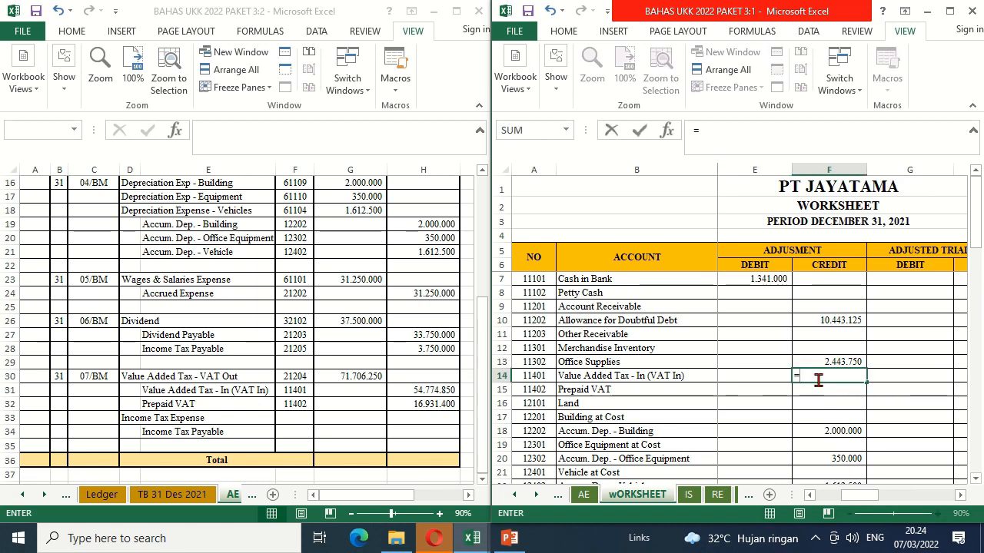
pyautogui.click(433, 393)
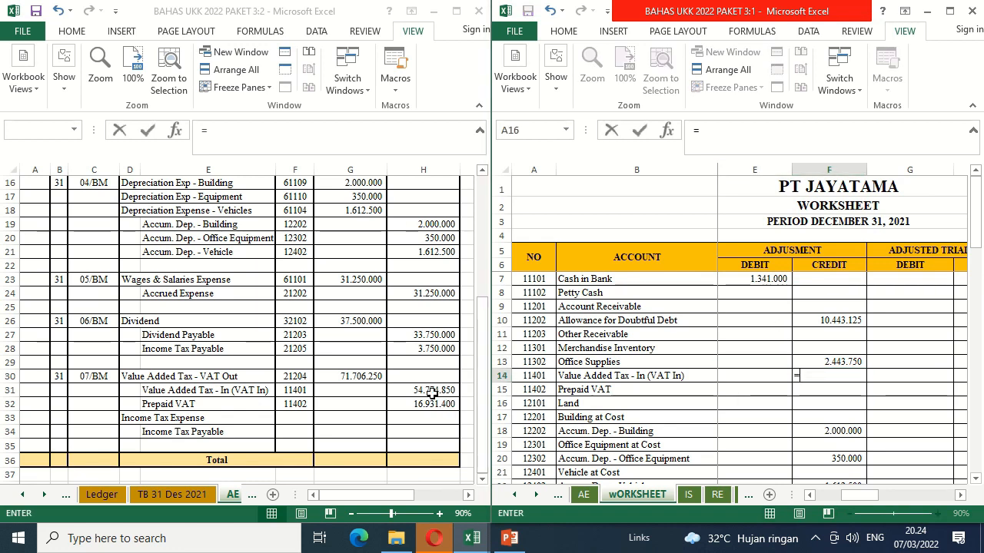
pyautogui.press('Return')
# Link the Adjustment credit of Prepaid VAT in F15 to its credit in H32 of the AE sheet.
pyautogui.write('=')
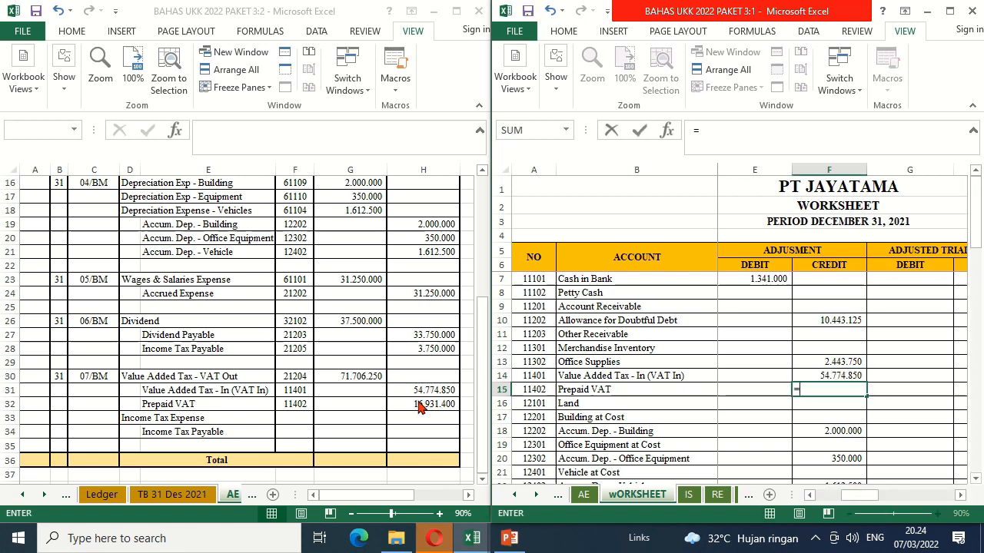
pyautogui.click(418, 401)
pyautogui.press('Return')
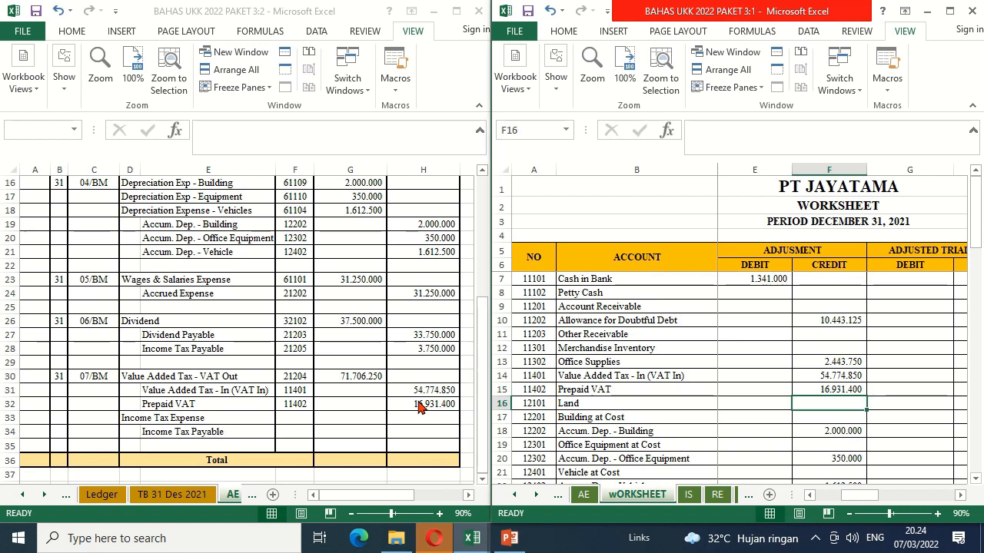
# Total the Adjustment debit column in E56 of the TOTAL row with =SUM(E7:E55).
pyautogui.press('Down')
pyautogui.press('Down')
pyautogui.press('Down')
pyautogui.press('Down')
pyautogui.press('Down')
pyautogui.press('Down')
pyautogui.press('Down')
pyautogui.press('Down')
pyautogui.press('Down')
pyautogui.press('Down')
pyautogui.press('Down')
pyautogui.press('Down')
pyautogui.press('Down')
pyautogui.press('Down')
pyautogui.press('Down')
pyautogui.press('Down')
pyautogui.press('Down')
pyautogui.press('Down')
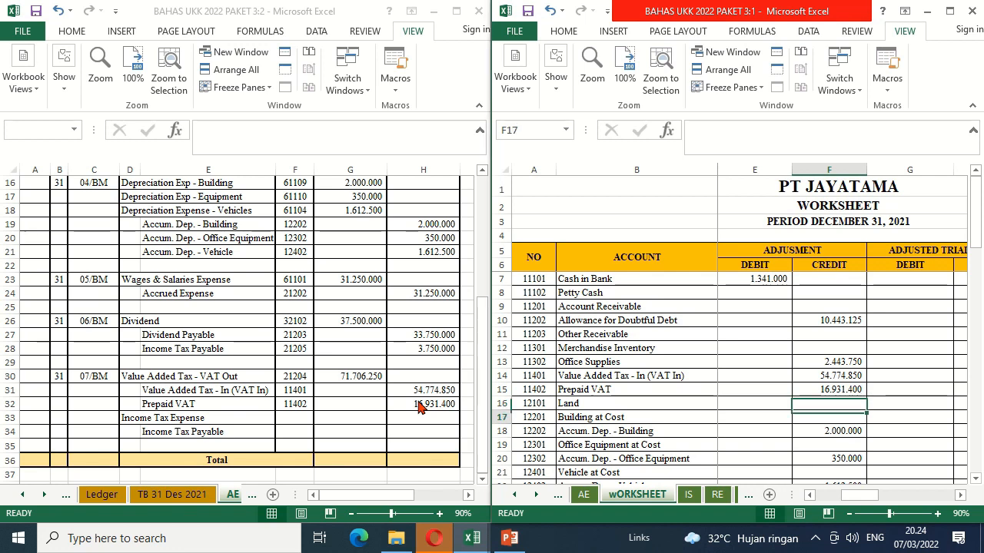
pyautogui.press('Down')
pyautogui.press('Down')
pyautogui.press('Down')
pyautogui.press('Down')
pyautogui.press('Down')
pyautogui.press('Down')
pyautogui.press('Down')
pyautogui.press('Down')
pyautogui.press('Down')
pyautogui.press('Down')
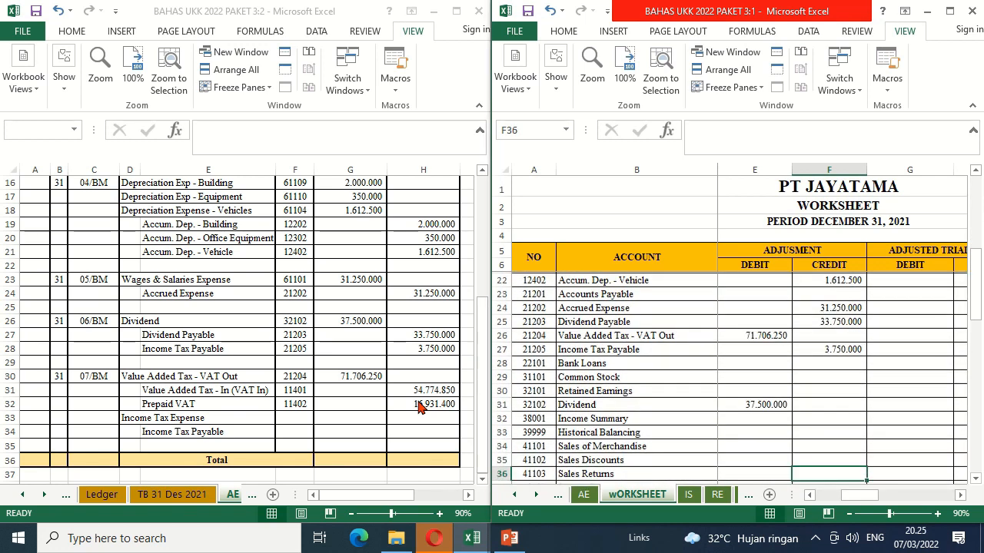
pyautogui.press('Down')
pyautogui.press('Down')
pyautogui.press('Down')
pyautogui.press('Down')
pyautogui.press('Down')
pyautogui.press('Down')
pyautogui.press('Down')
pyautogui.press('Down')
pyautogui.press('Down')
pyautogui.press('Down')
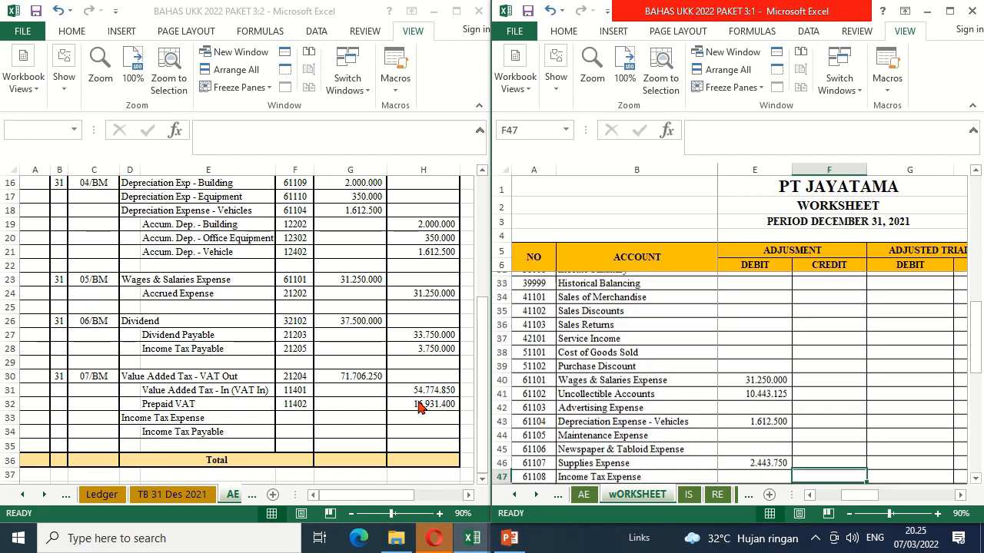
pyautogui.press('Down')
pyautogui.press('Down')
pyautogui.press('Down')
pyautogui.press('Down')
pyautogui.press('Down')
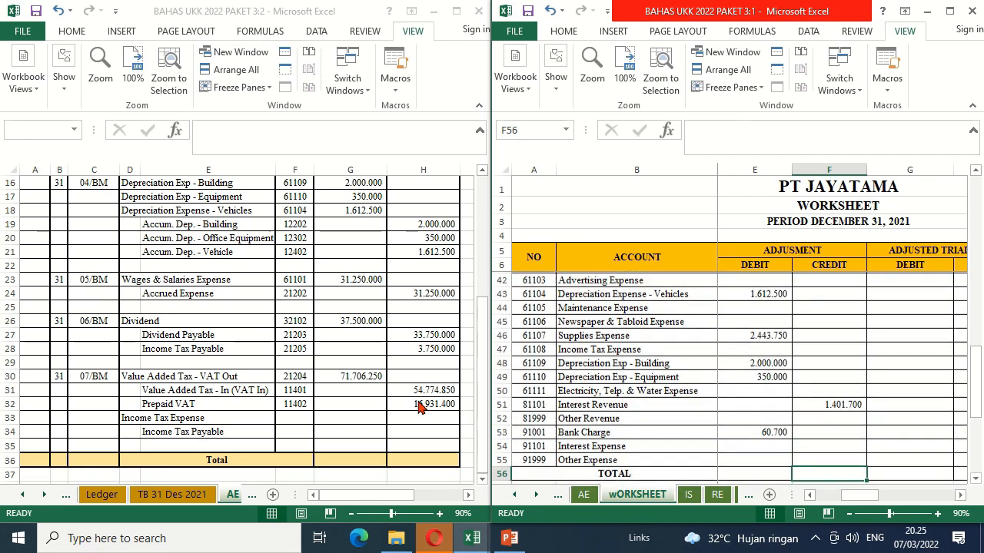
pyautogui.press('Up')
pyautogui.press('Up')
pyautogui.press('Up')
pyautogui.press('Up')
pyautogui.press('Left')
pyautogui.press('Down')
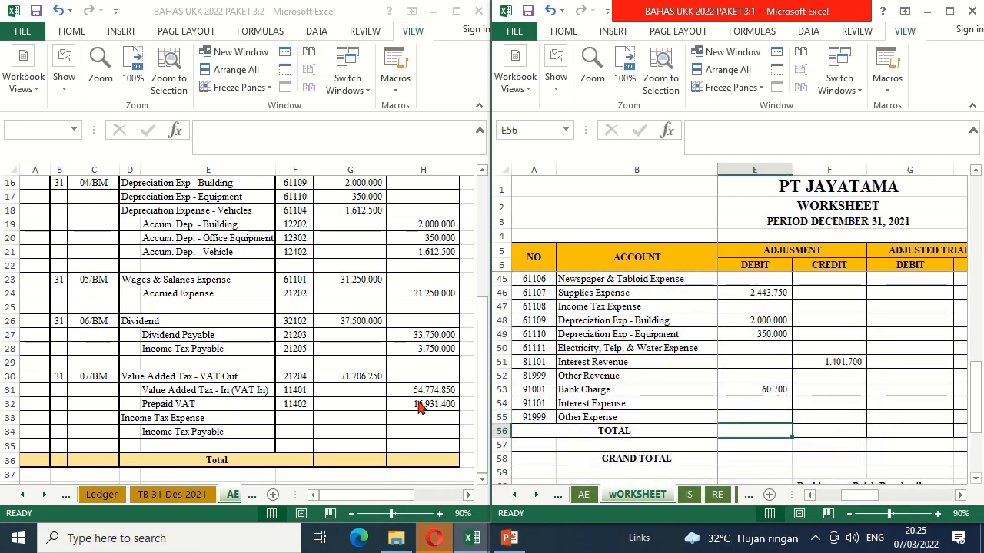
pyautogui.write('=sum')
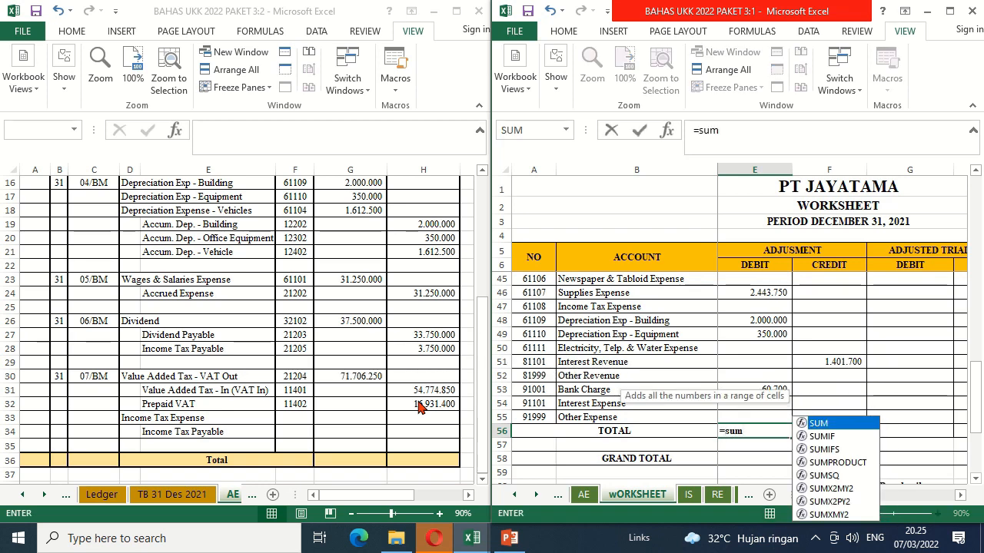
pyautogui.write('(')
pyautogui.press('Up')
pyautogui.hotkey('shift', 'Up')
pyautogui.hotkey('shift', 'Up')
pyautogui.hotkey('shift', 'Up')
pyautogui.hotkey('shift', 'Up')
pyautogui.hotkey('shift', 'Up')
pyautogui.hotkey('shift', 'Up')
pyautogui.hotkey('shift', 'Up')
pyautogui.hotkey('shift', 'Up')
pyautogui.hotkey('shift', 'Up')
pyautogui.hotkey('shift', 'Up')
pyautogui.hotkey('shift', 'Up')
pyautogui.hotkey('shift', 'Up')
pyautogui.hotkey('shift', 'Up')
pyautogui.hotkey('shift', 'Up')
pyautogui.hotkey('shift', 'Up')
pyautogui.hotkey('shift', 'Up')
pyautogui.hotkey('shift', 'Up')
pyautogui.hotkey('shift', 'Up')
pyautogui.hotkey('shift', 'Up')
pyautogui.hotkey('shift', 'Up')
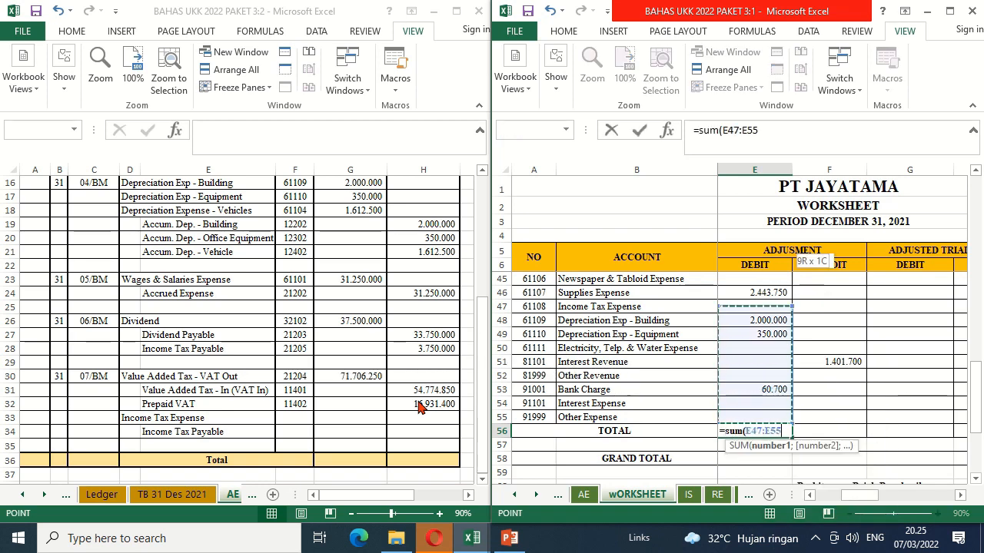
pyautogui.hotkey('shift', 'Up')
pyautogui.hotkey('shift', 'Up')
pyautogui.hotkey('shift', 'Up')
pyautogui.hotkey('shift', 'Up')
pyautogui.hotkey('shift', 'Up')
pyautogui.hotkey('shift', 'Up')
pyautogui.hotkey('shift', 'Up')
pyautogui.hotkey('shift', 'Up')
pyautogui.hotkey('shift', 'Up')
pyautogui.hotkey('shift', 'Up')
pyautogui.hotkey('shift', 'Up')
pyautogui.hotkey('shift', 'Up')
pyautogui.hotkey('shift', 'Up')
pyautogui.hotkey('shift', 'Up')
pyautogui.hotkey('shift', 'Up')
pyautogui.hotkey('shift', 'Up')
pyautogui.hotkey('shift', 'Up')
pyautogui.hotkey('shift', 'Up')
pyautogui.hotkey('shift', 'Up')
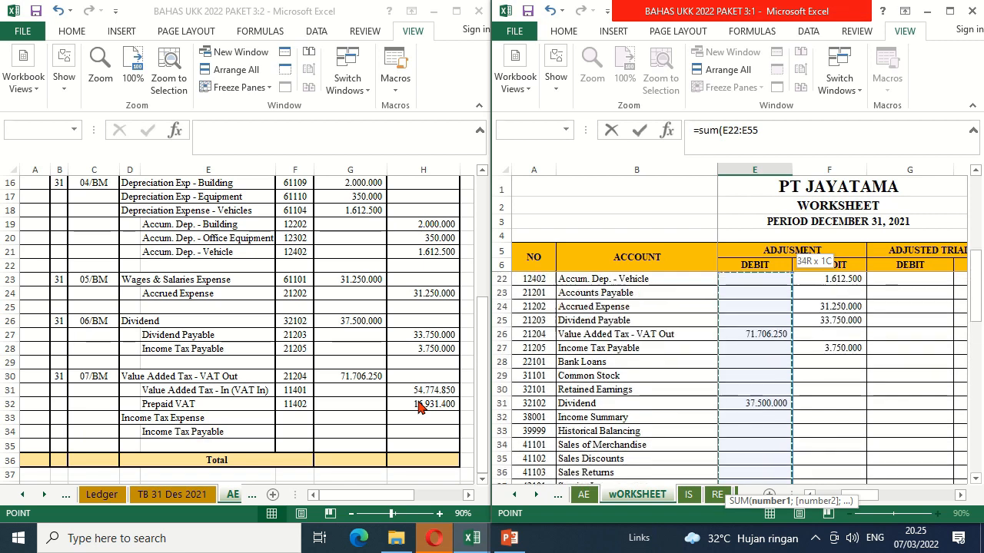
pyautogui.press('Return')
# Copy the debit total formula from E56 to F56 to total the Adjustment credit column.
pyautogui.press('Up')
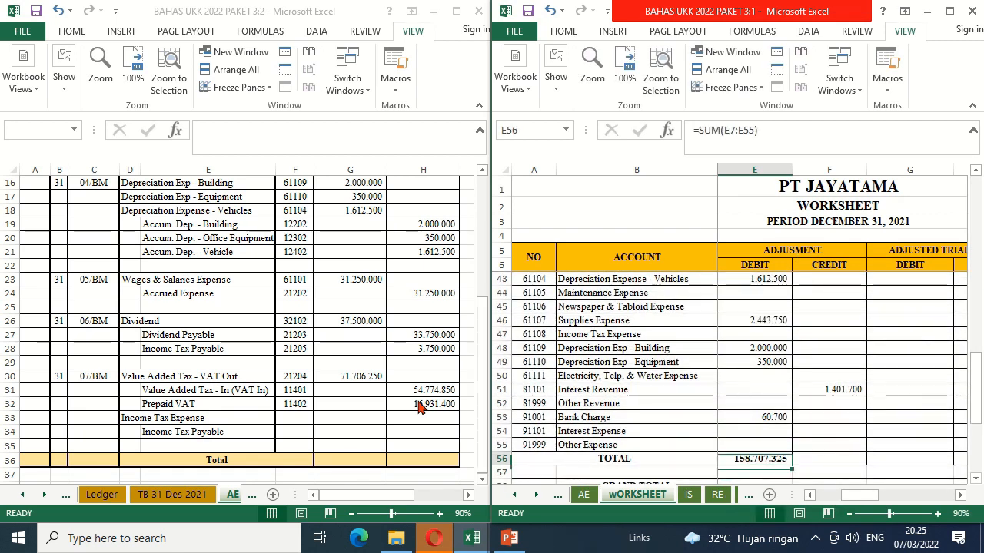
pyautogui.hotkey('ctrl', 'c')
pyautogui.press('Right')
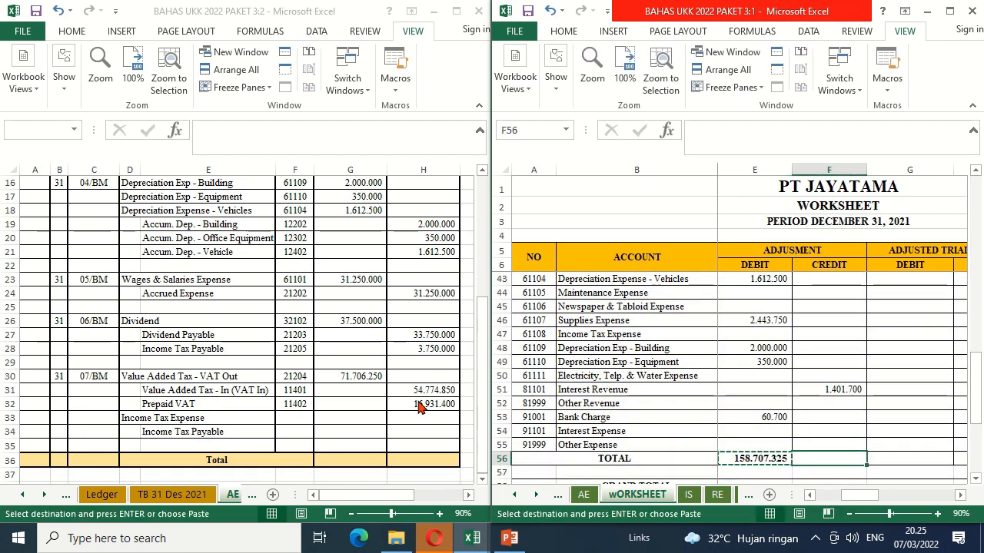
pyautogui.hotkey('ctrl', 'v')
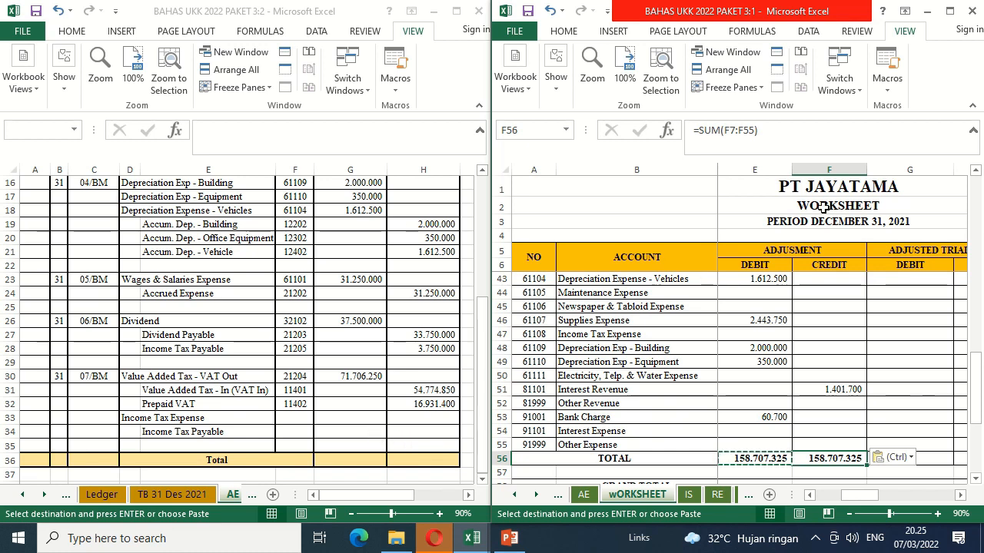
# Maximize the worksheet's window and go to the Adjusted Trial Balance debit cell of Cash in Bank, G7.
pyautogui.click(950, 11)
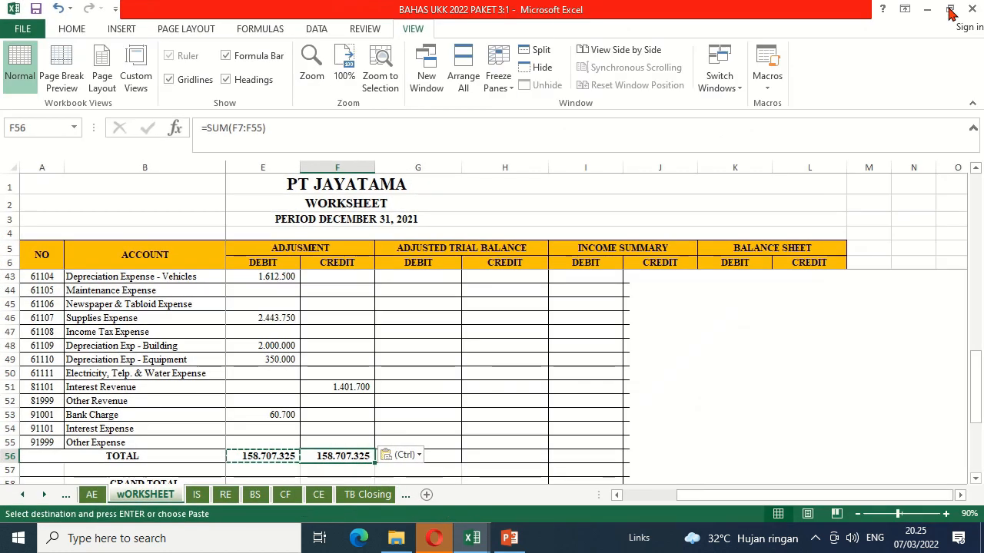
pyautogui.click(413, 278)
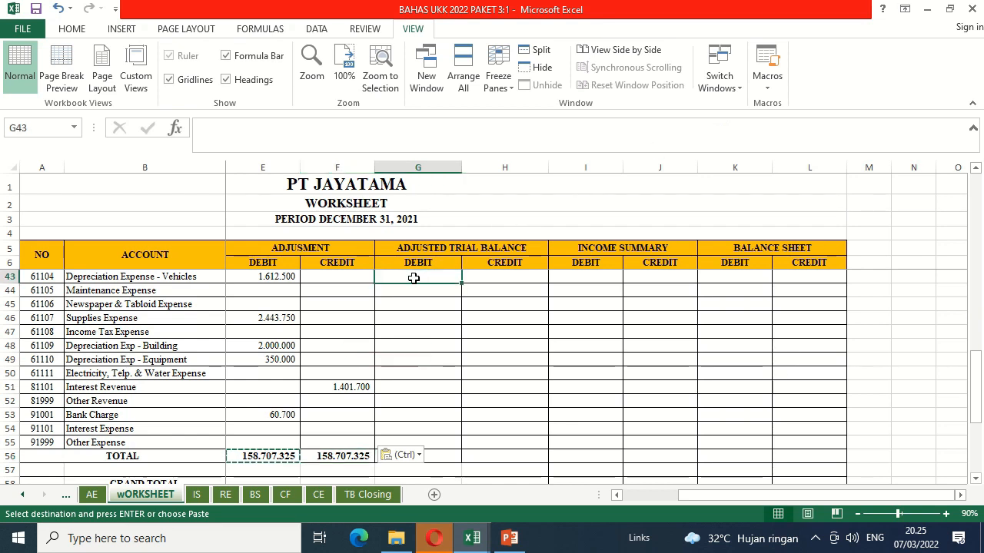
pyautogui.press('Up')
pyautogui.press('Up')
pyautogui.press('Up')
pyautogui.press('Up')
pyautogui.press('Up')
pyautogui.press('Up')
pyautogui.press('Up')
pyautogui.press('Up')
pyautogui.press('Up')
pyautogui.press('Up')
pyautogui.press('Up')
pyautogui.press('Up')
pyautogui.press('Up')
pyautogui.press('Up')
pyautogui.press('Up')
pyautogui.press('Up')
pyautogui.press('Up')
pyautogui.press('Up')
pyautogui.press('Up')
pyautogui.press('Up')
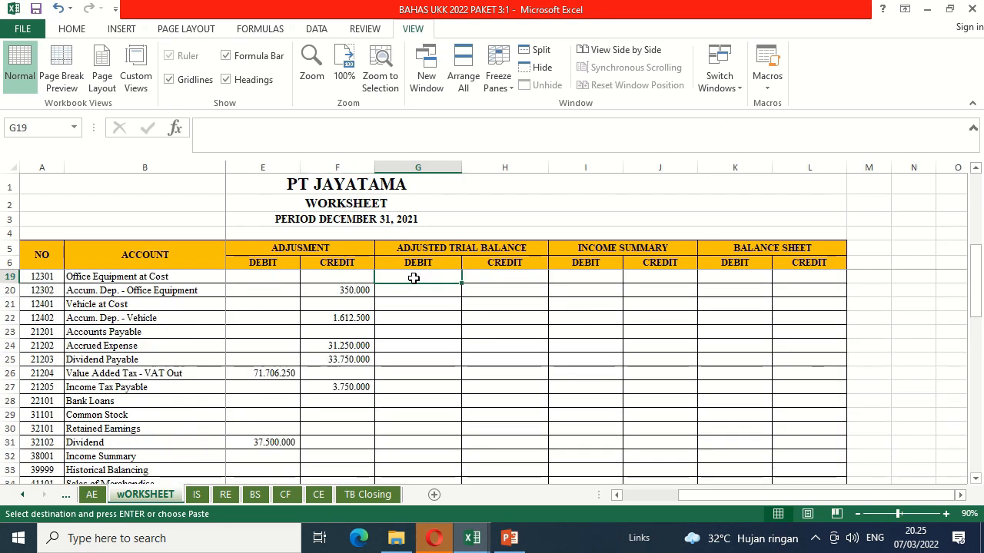
pyautogui.press('Up')
pyautogui.press('Up')
pyautogui.press('Up')
pyautogui.press('Up')
pyautogui.press('Up')
pyautogui.press('Up')
pyautogui.press('Up')
pyautogui.press('Up')
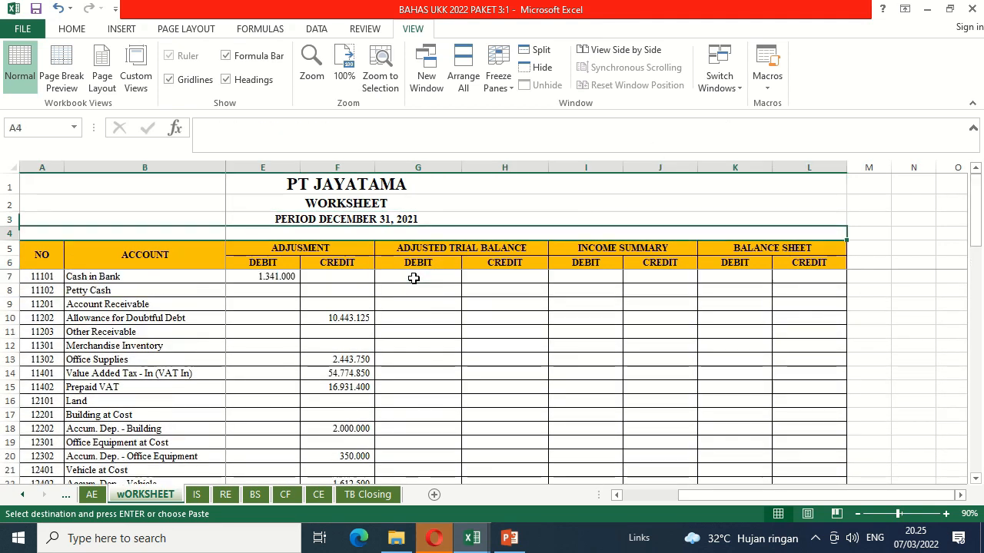
pyautogui.press('Down')
pyautogui.press('Down')
pyautogui.press('Down')
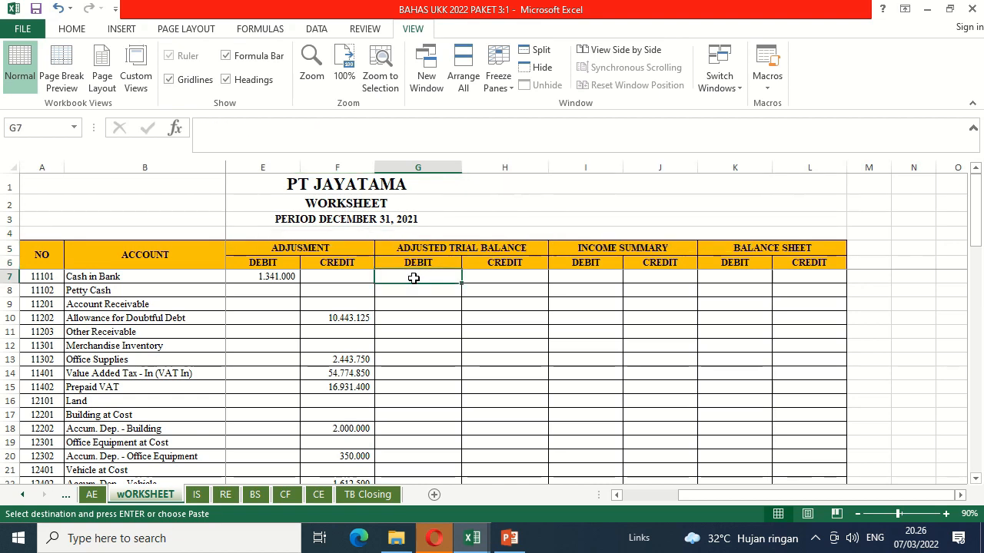
# Review the Trial Balance and Adjustment amounts in the Cash in Bank row.
pyautogui.press('Left')
pyautogui.press('Left')
pyautogui.press('Left')
pyautogui.press('Left')
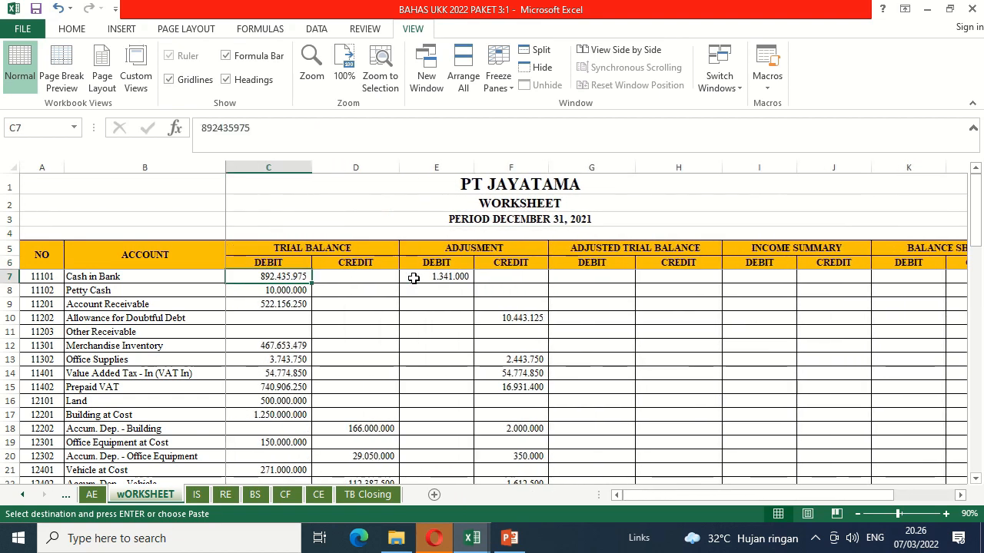
pyautogui.press('Right')
pyautogui.press('Right')
pyautogui.press('Right')
pyautogui.press('Right')
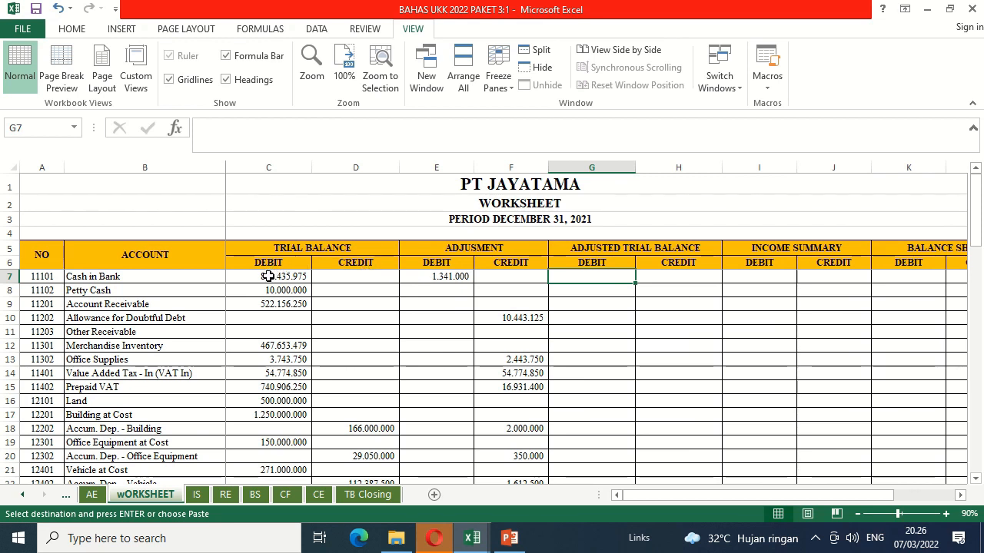
pyautogui.click(436, 280)
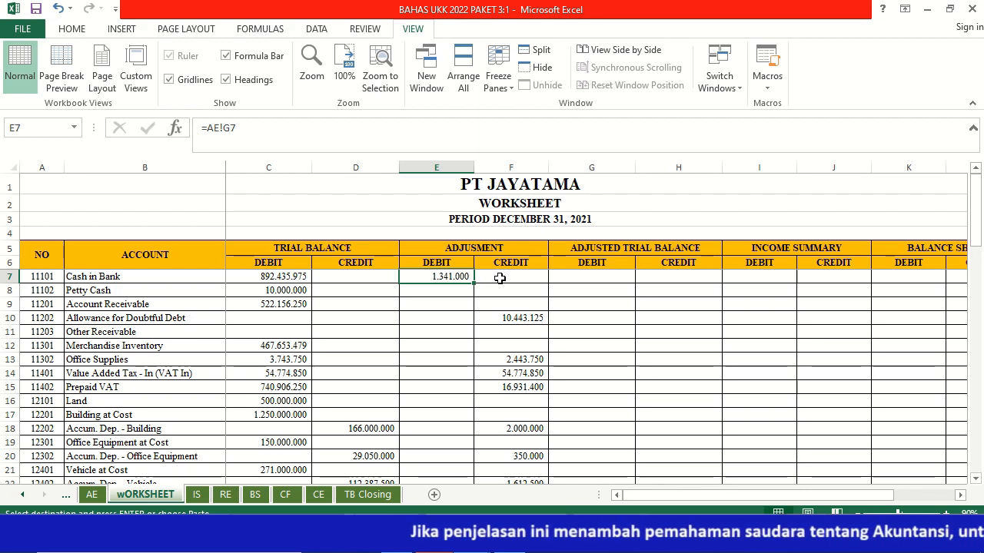
# Begin an IF formula in G7 for the Cash in Bank adjusted debit, testing whether C7+E7-D7-F7>0.
pyautogui.click(586, 282)
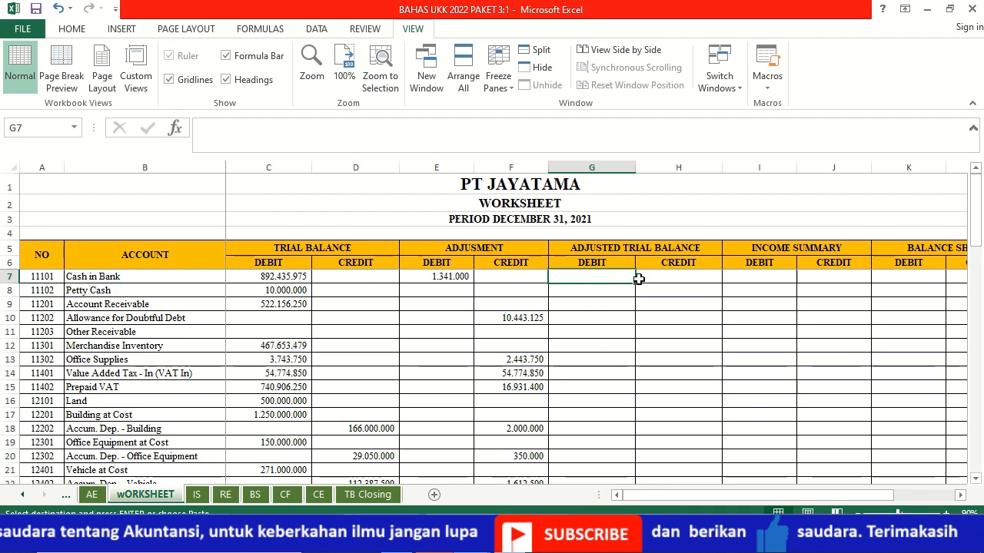
pyautogui.write('=if(')
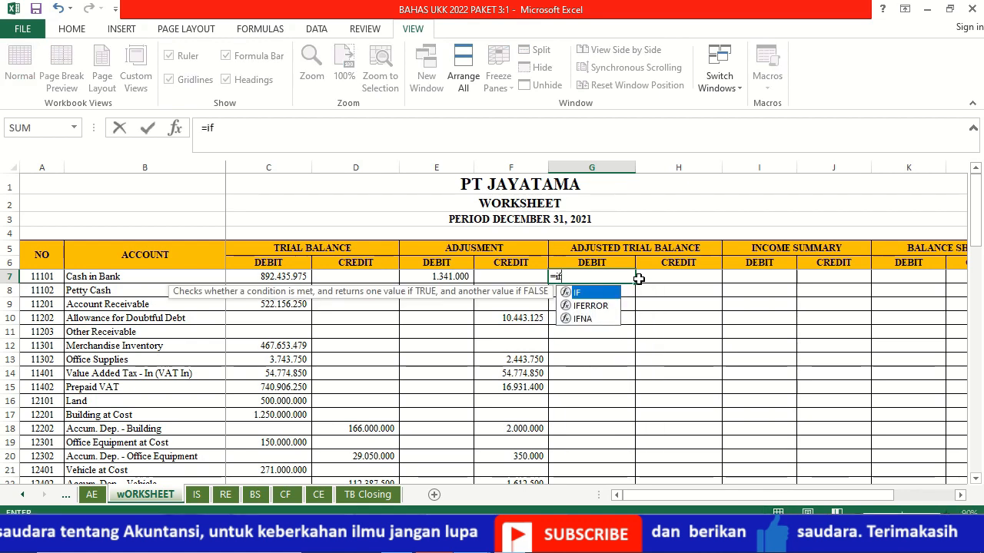
pyautogui.click(288, 276)
pyautogui.write('+')
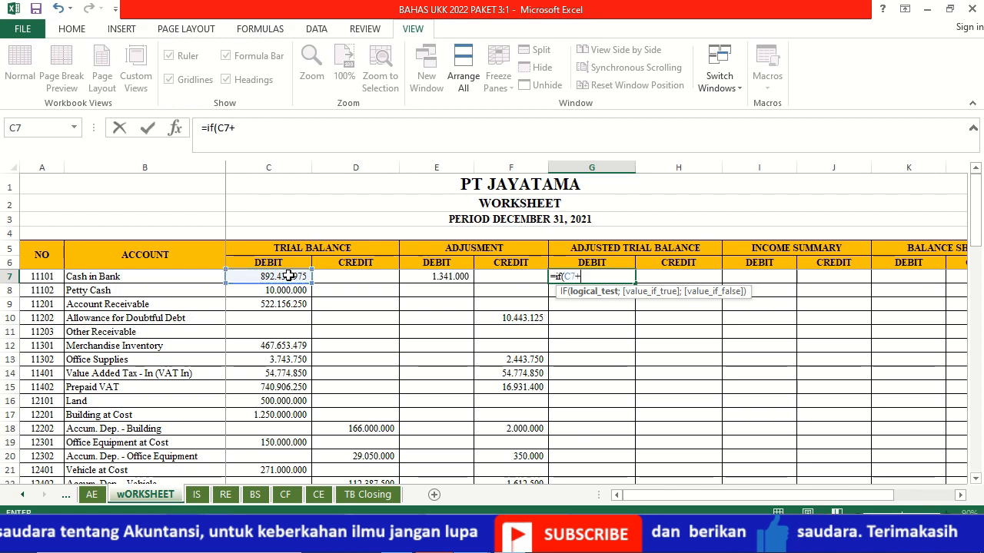
pyautogui.click(431, 276)
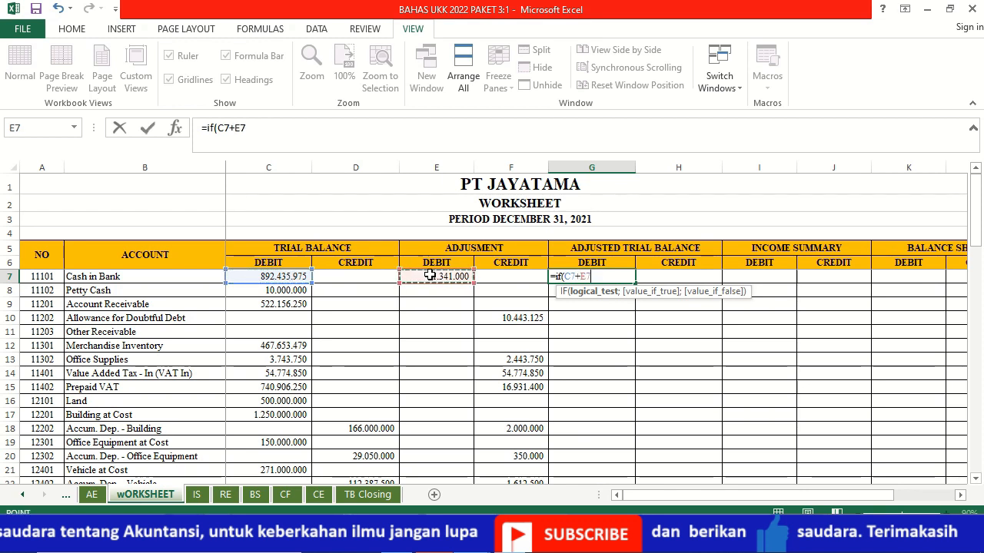
pyautogui.write('-')
pyautogui.click(375, 279)
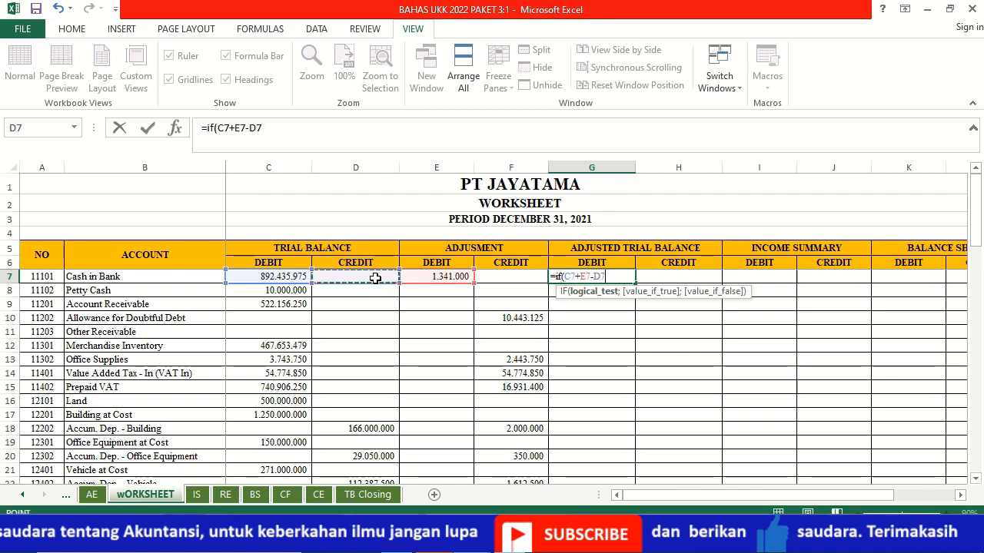
pyautogui.write('-')
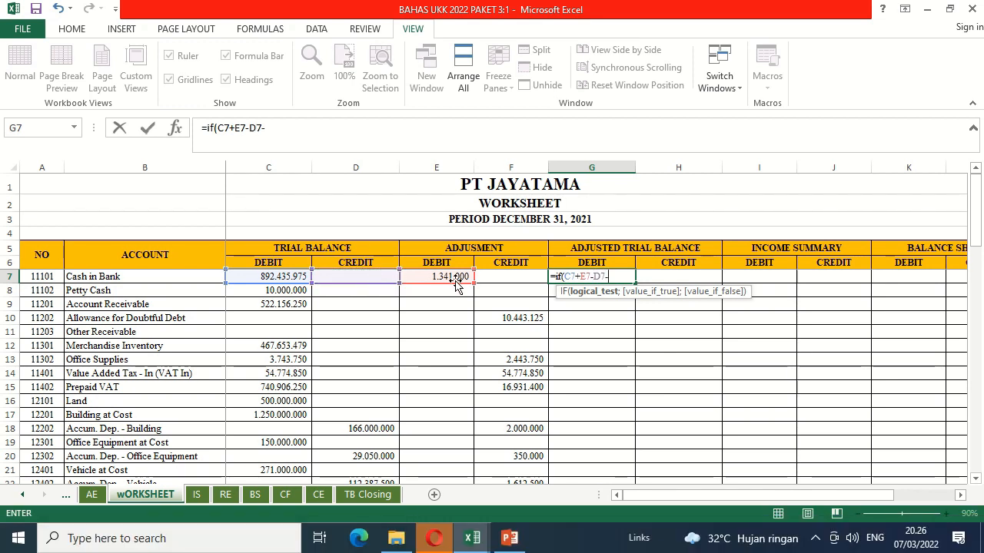
pyautogui.click(529, 280)
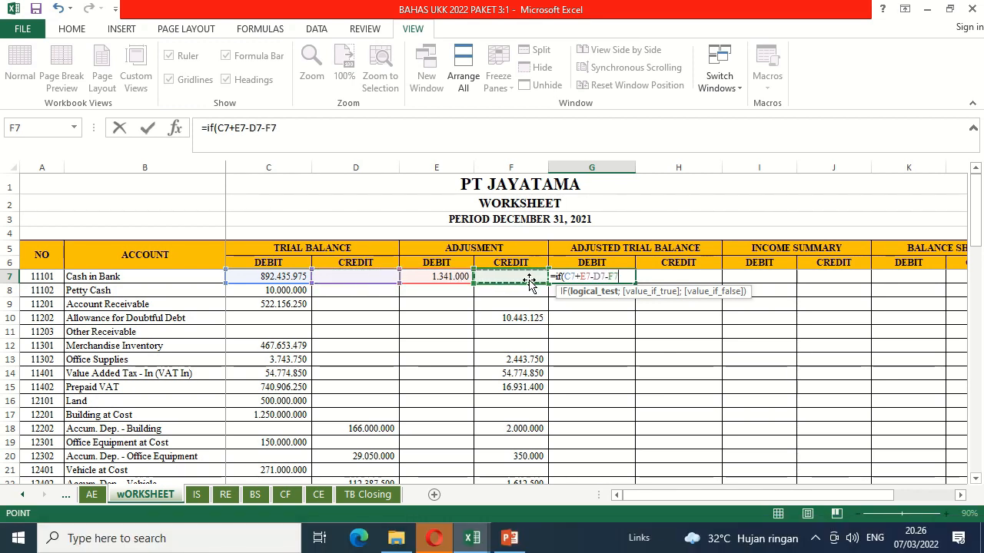
pyautogui.write('>')
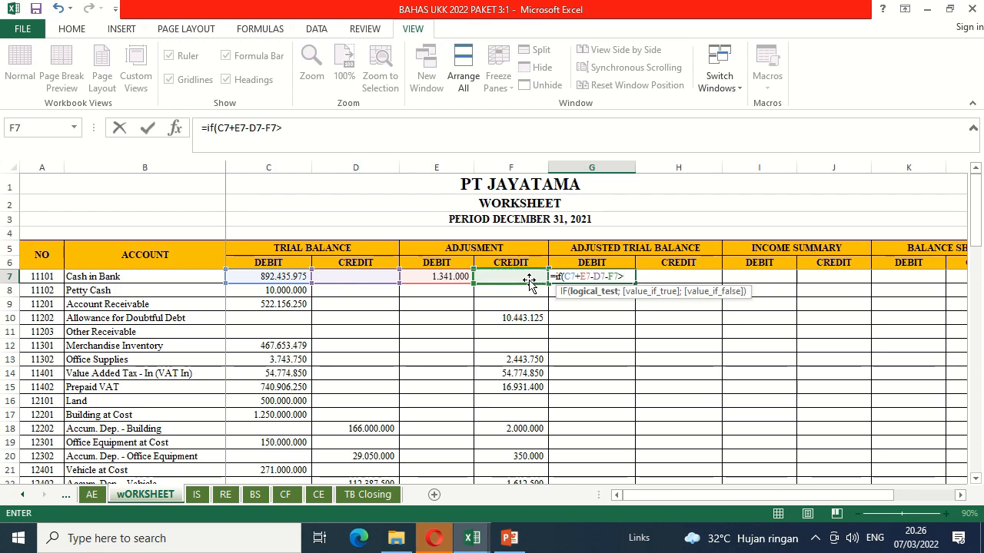
pyautogui.write('0;')
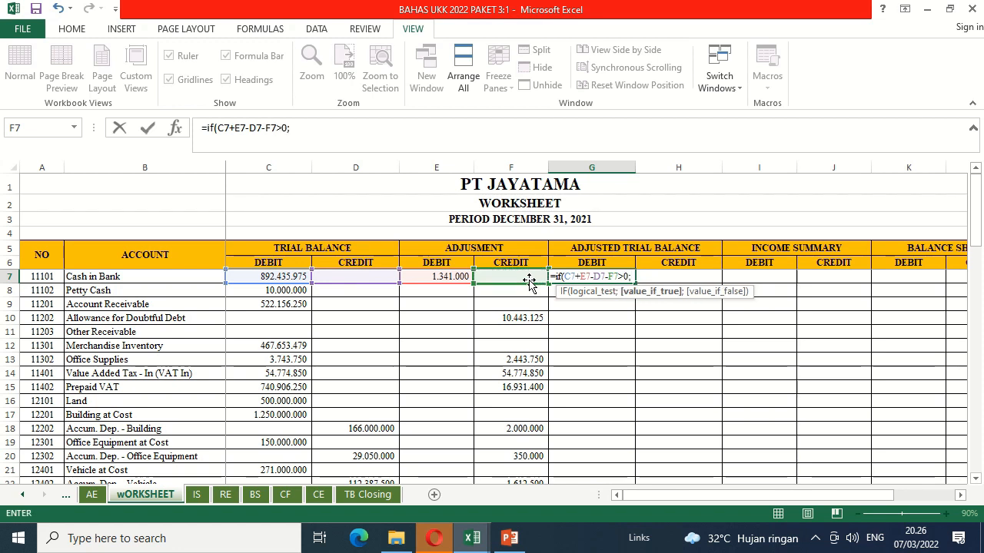
# Complete the IF formula in G7 so it returns C7+E7-D7-F7 when true and 0 otherwise.
pyautogui.click(289, 279)
pyautogui.write('+')
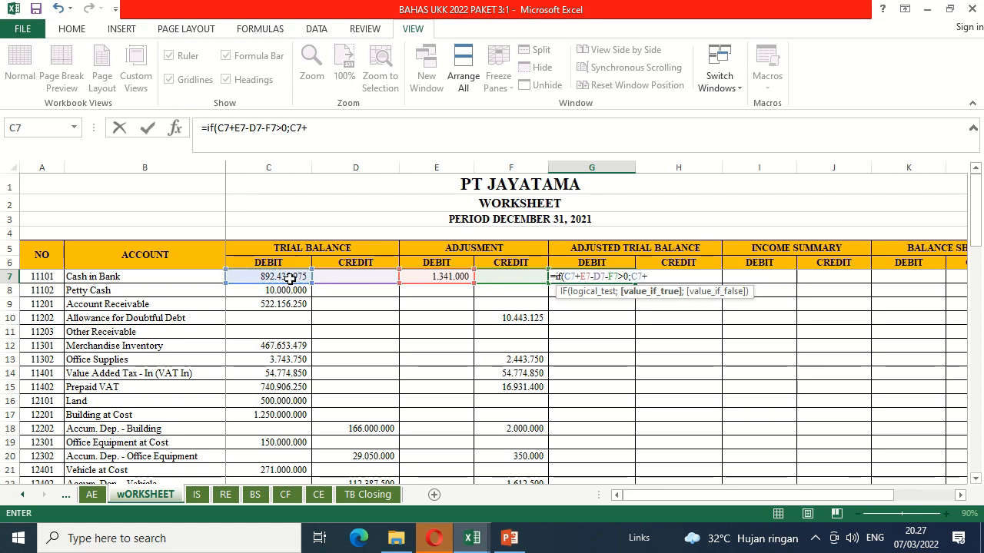
pyautogui.click(442, 278)
pyautogui.write('-')
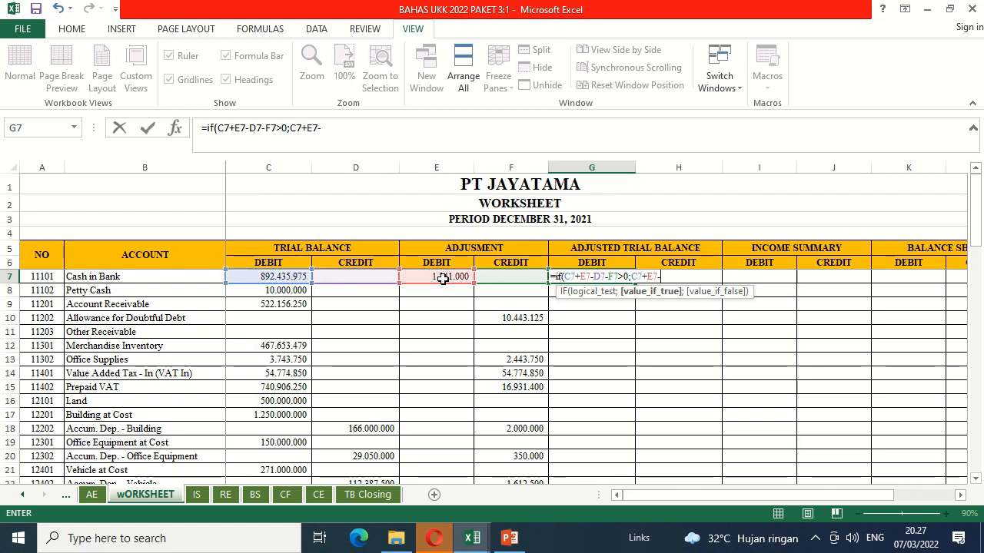
pyautogui.click(382, 278)
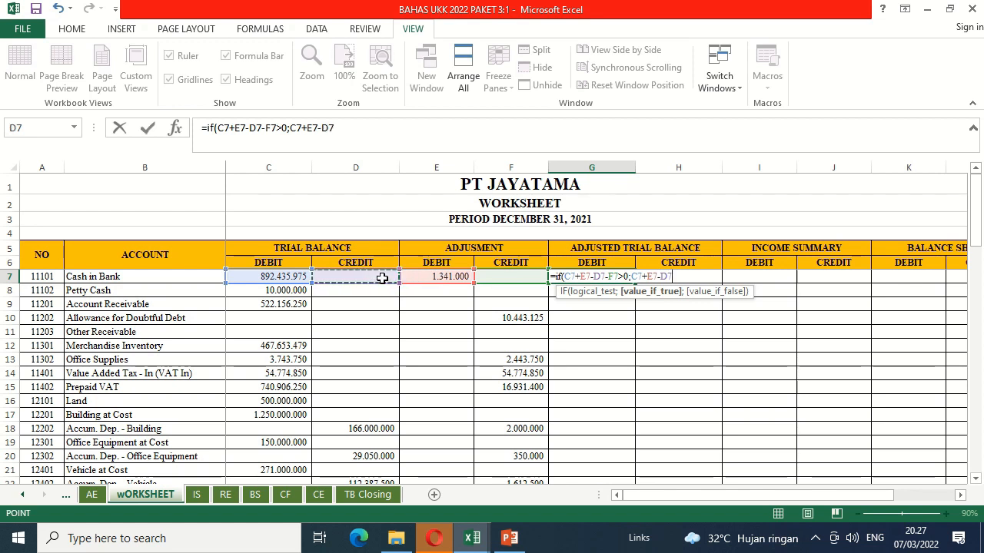
pyautogui.write('-')
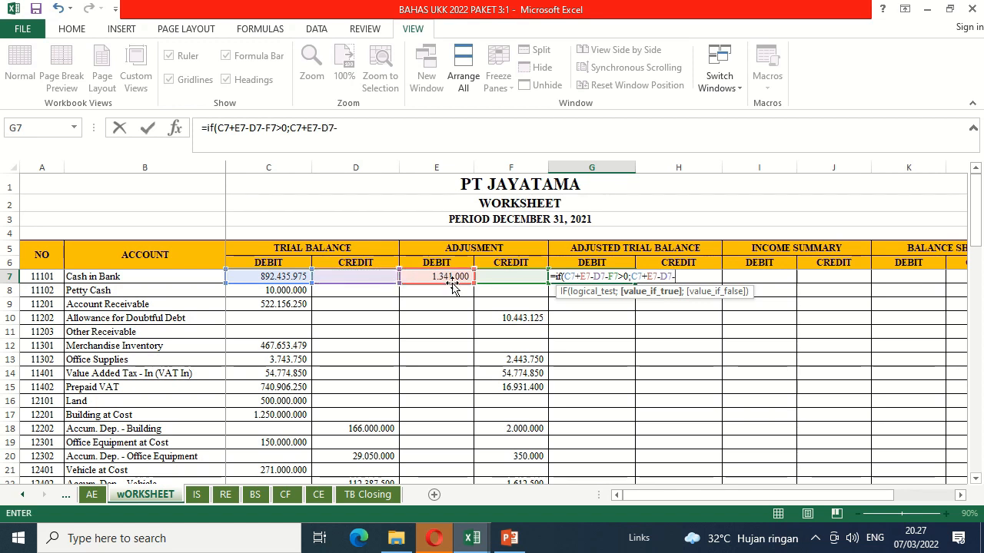
pyautogui.click(511, 275)
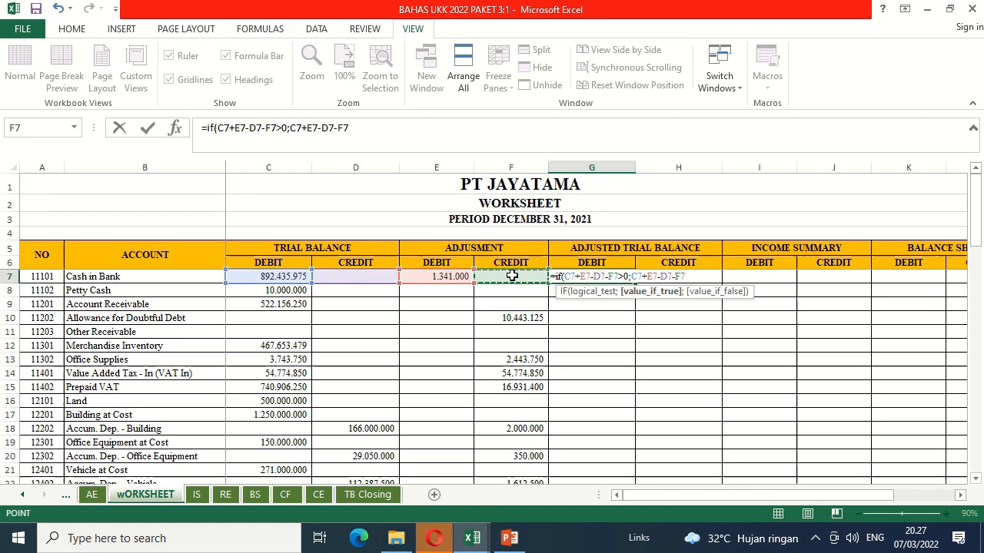
pyautogui.write(';')
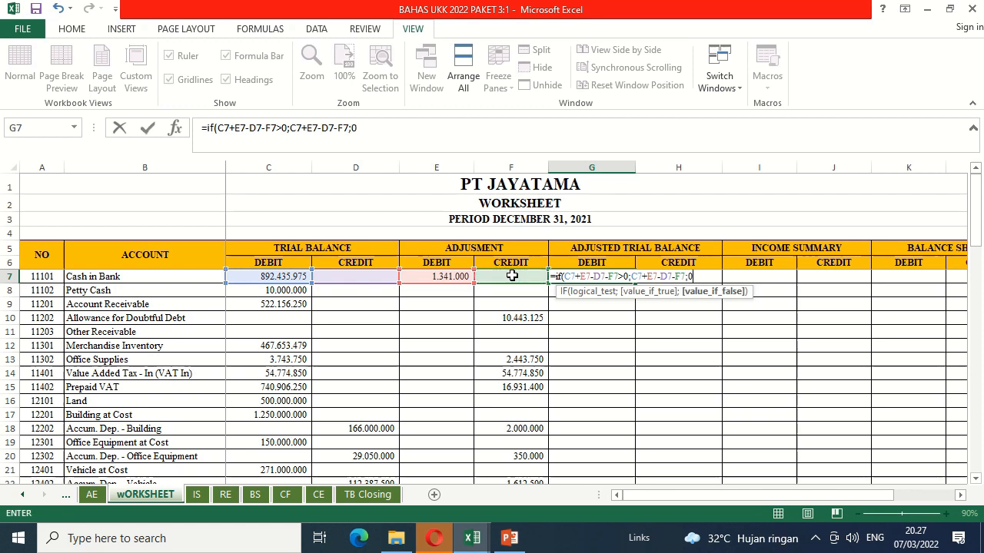
pyautogui.write('0')
pyautogui.press('Return')
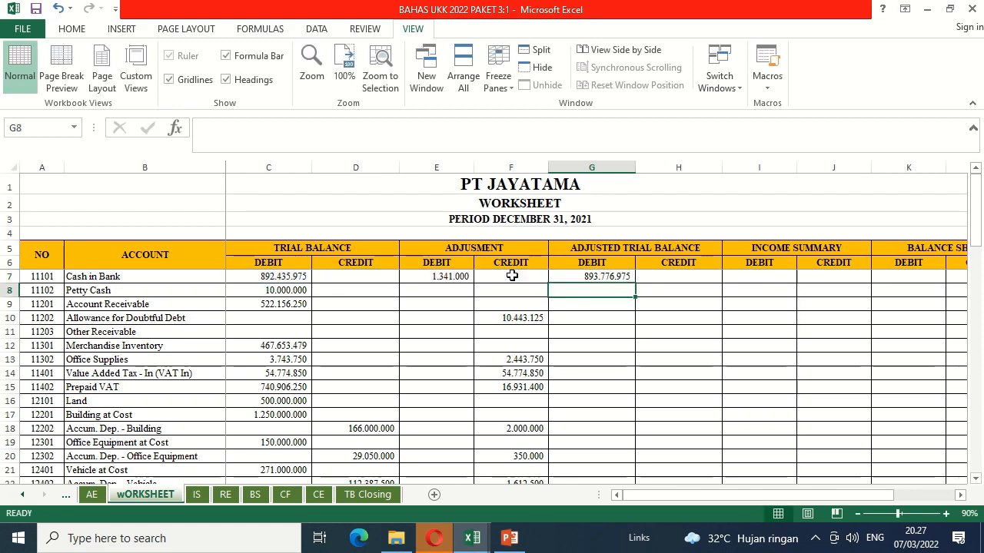
# Begin an IF formula in H7 for the Cash in Bank adjusted credit, testing whether D7+F7-C7-E7>0.
pyautogui.press('Up')
pyautogui.press('Right')
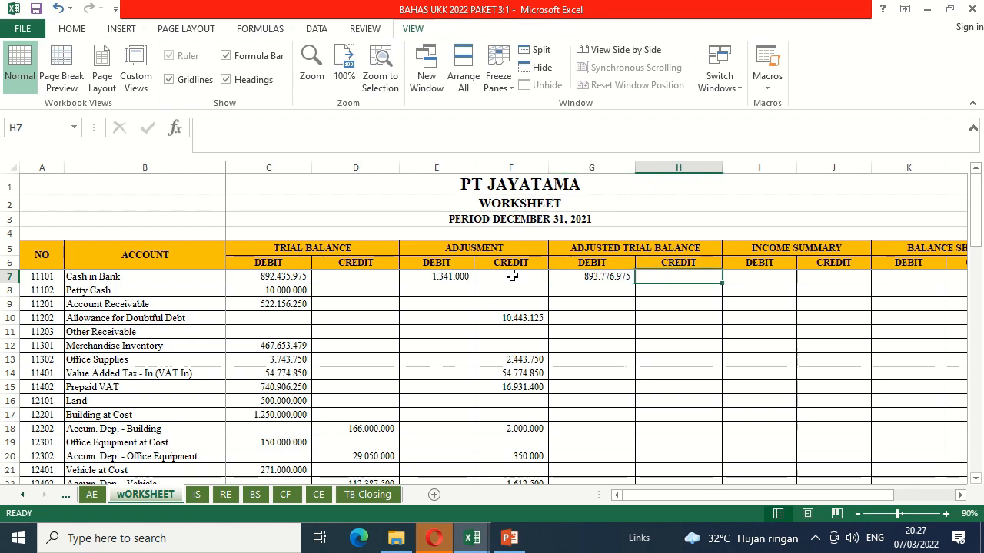
pyautogui.write('=if')
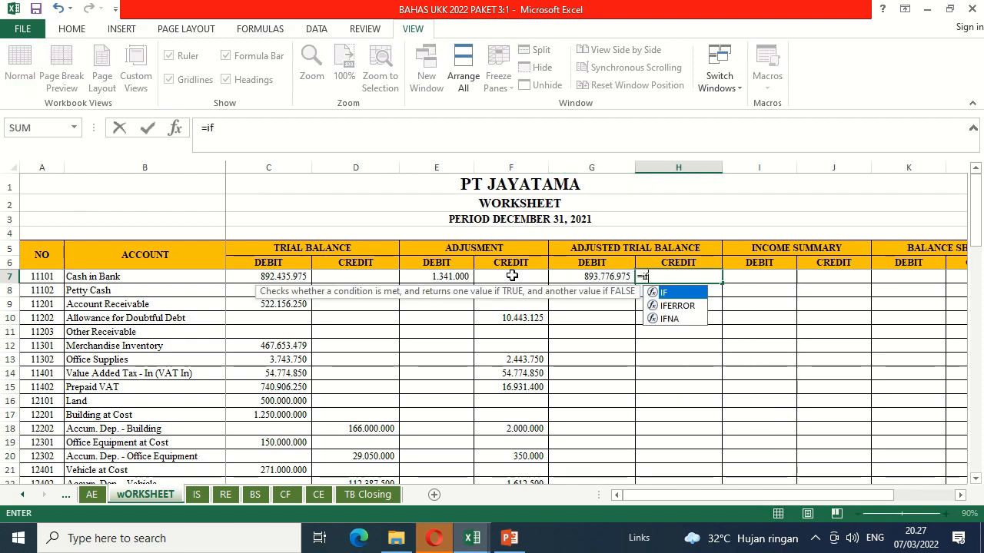
pyautogui.write('(')
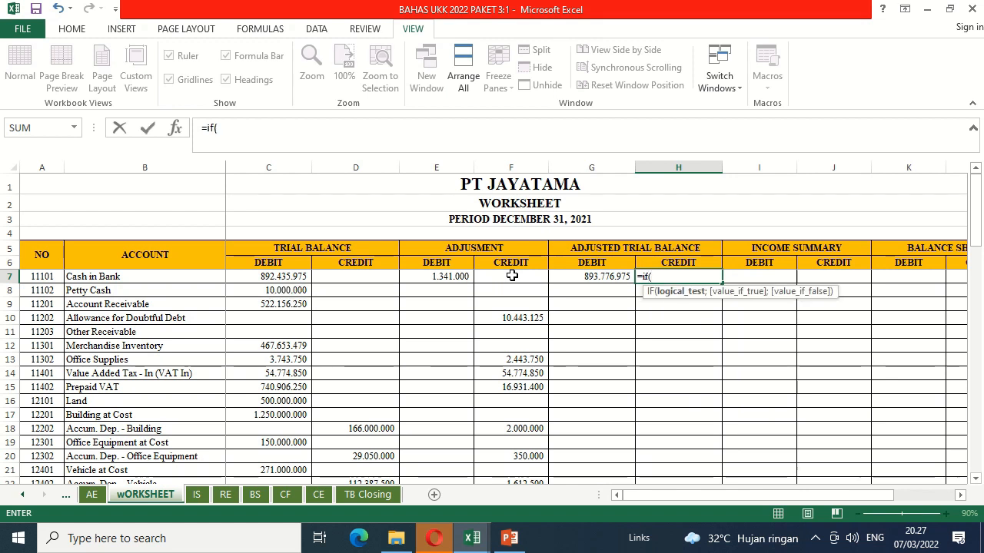
pyautogui.click(358, 274)
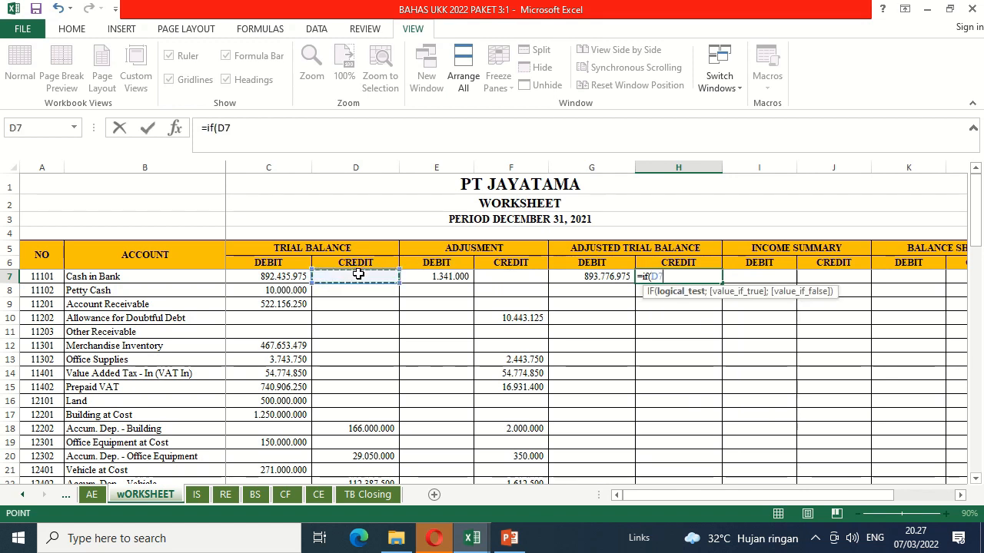
pyautogui.write('+')
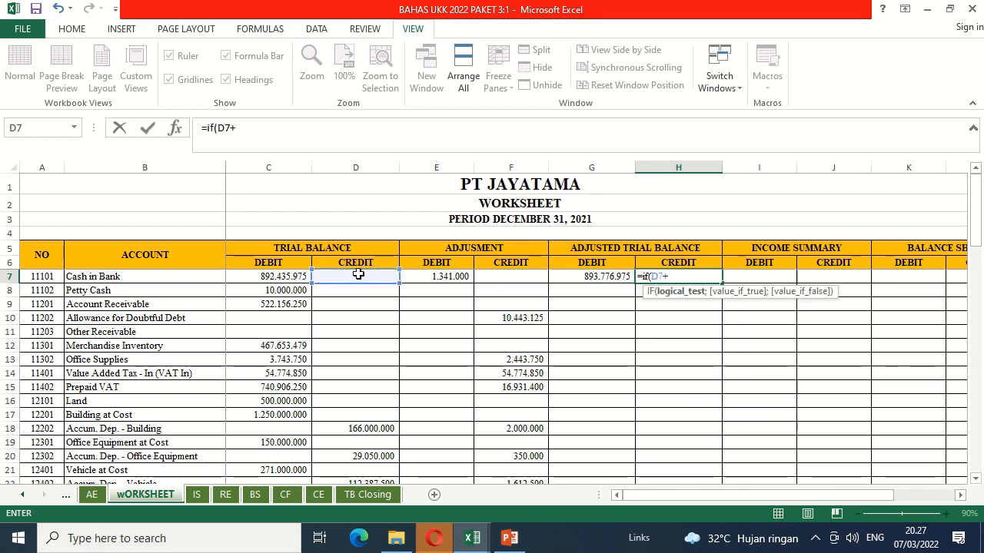
pyautogui.click(503, 280)
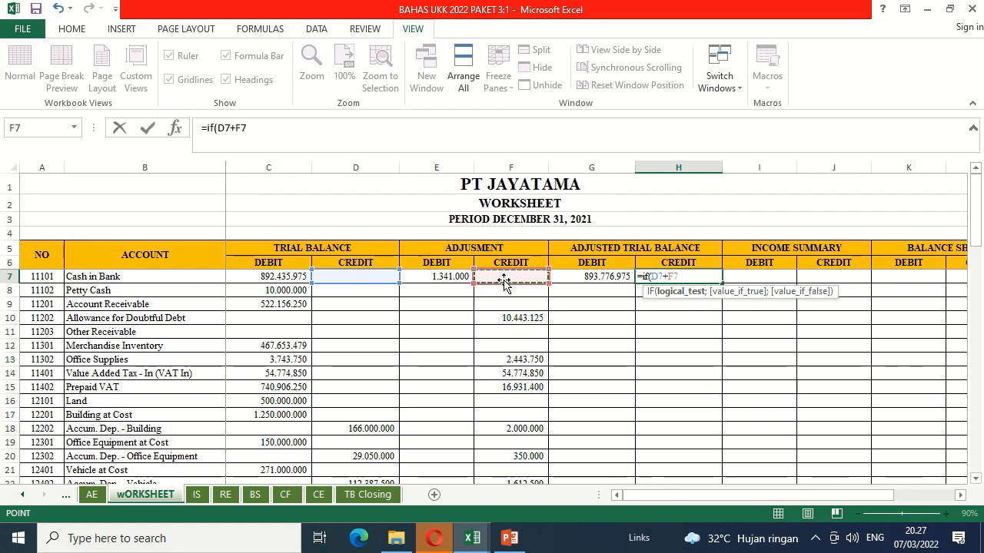
pyautogui.write('-')
pyautogui.click(277, 279)
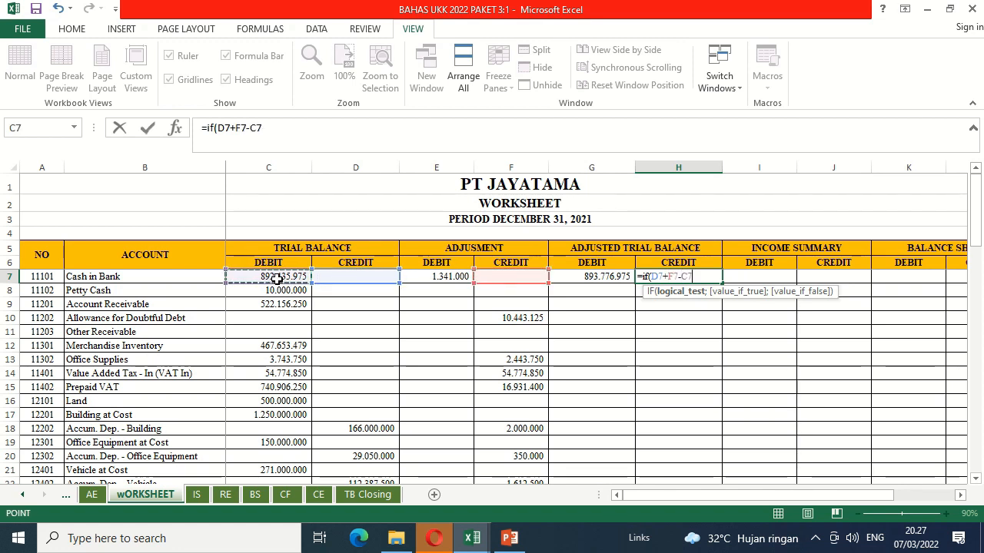
pyautogui.write('-')
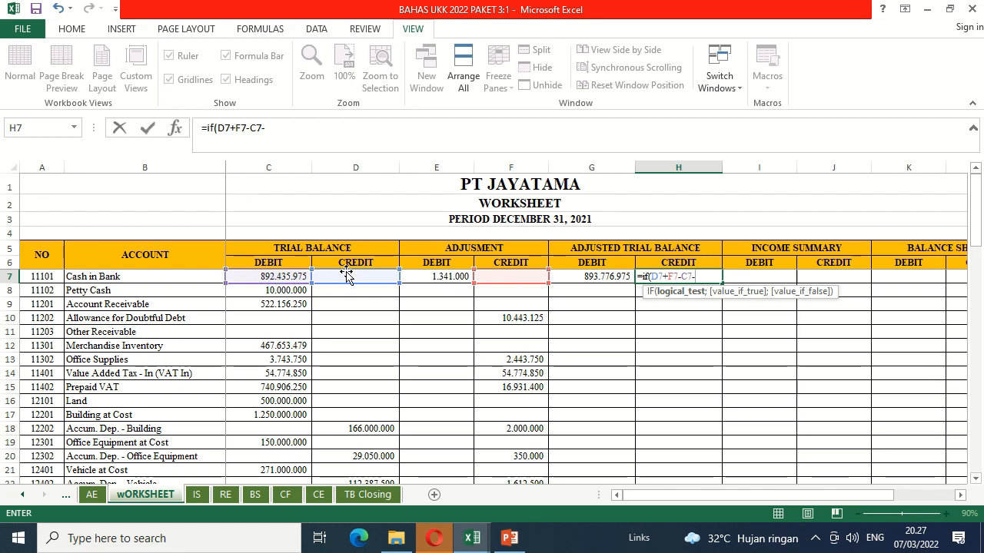
pyautogui.click(415, 279)
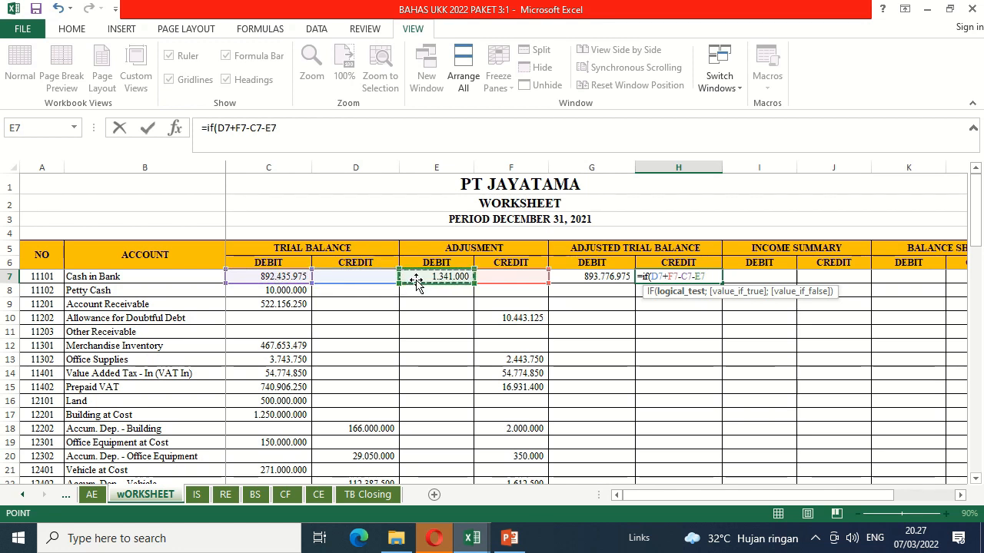
pyautogui.write('>0')
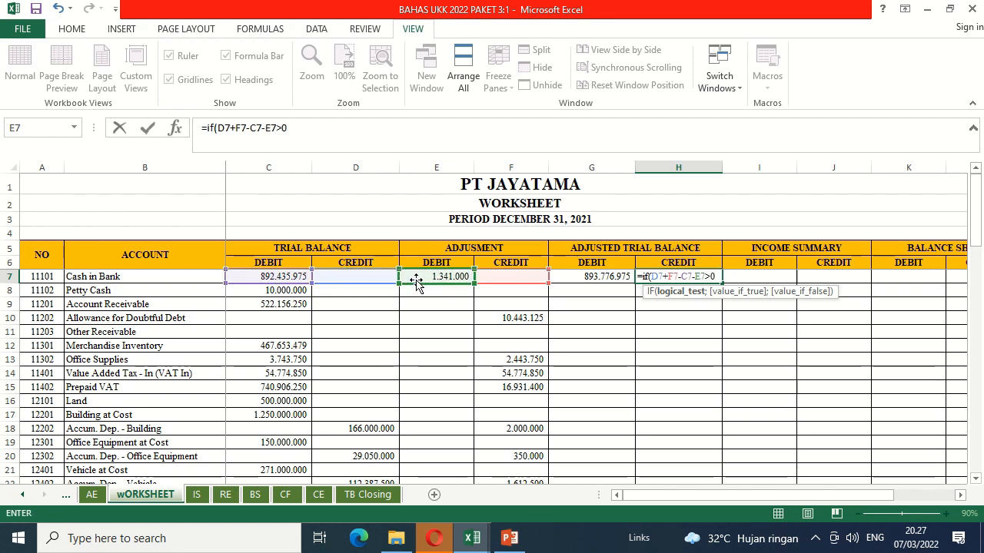
pyautogui.write(';')
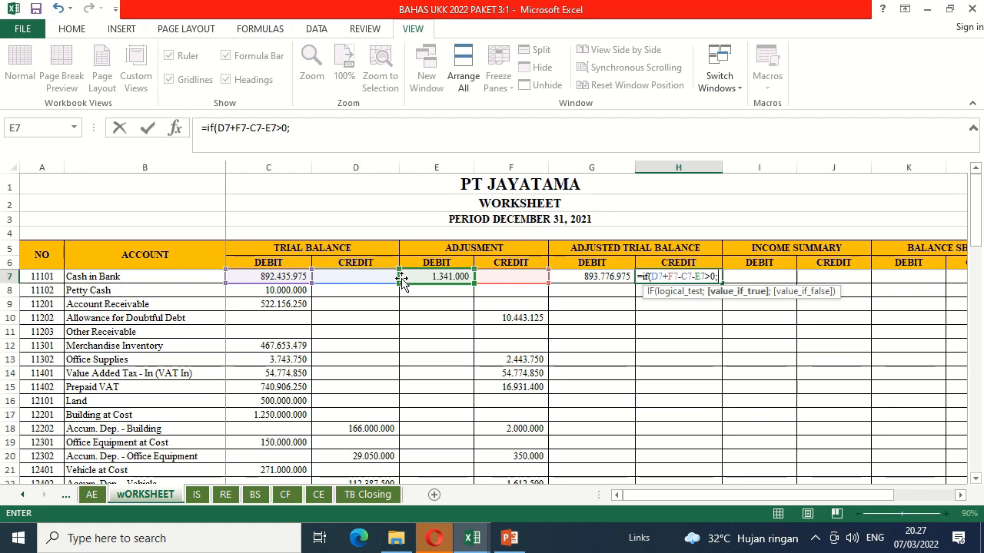
# Complete the IF formula in H7 so it returns D7+F7-C7-E7 when true and 0 otherwise.
pyautogui.click(359, 277)
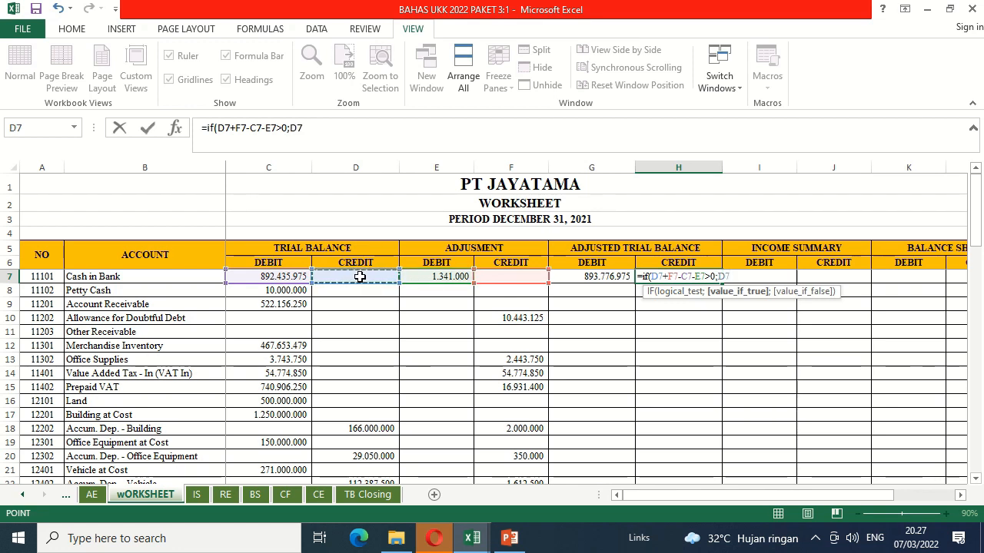
pyautogui.write('+')
pyautogui.click(507, 276)
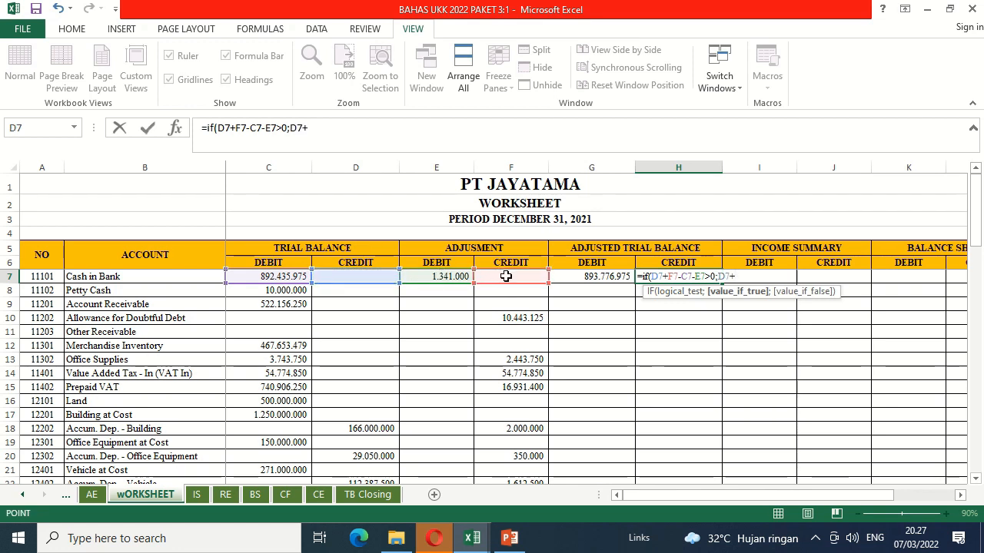
pyautogui.write('-')
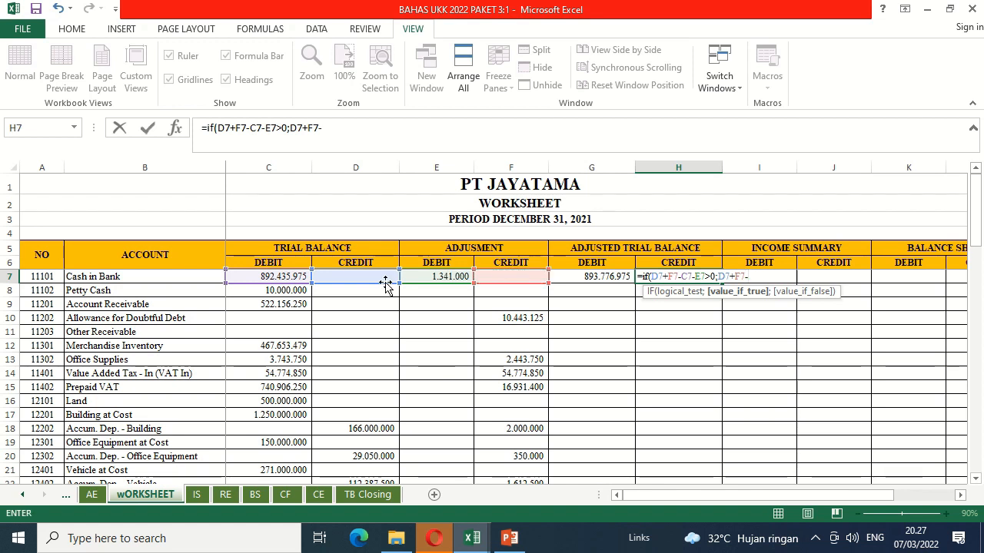
pyautogui.click(298, 275)
pyautogui.write('-')
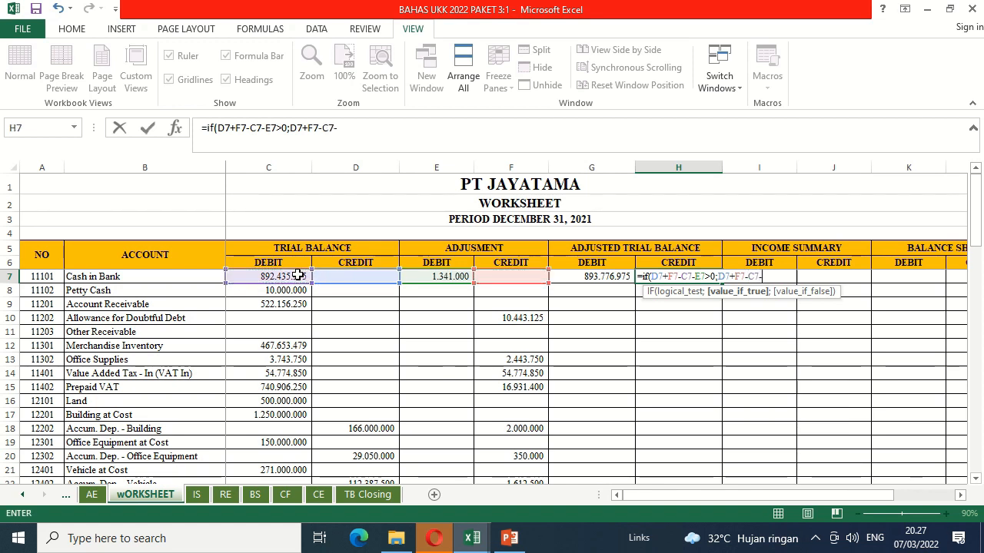
pyautogui.click(435, 277)
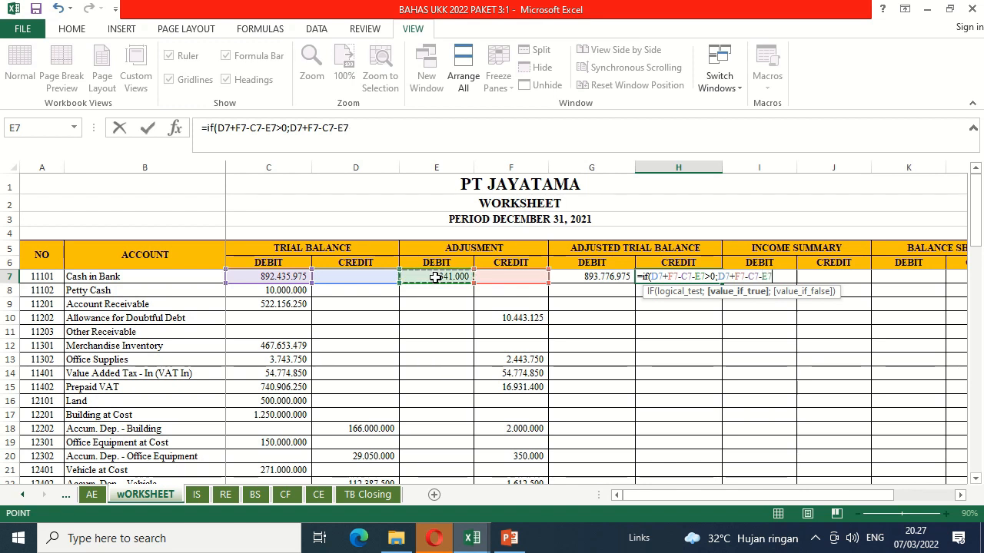
pyautogui.write(';0')
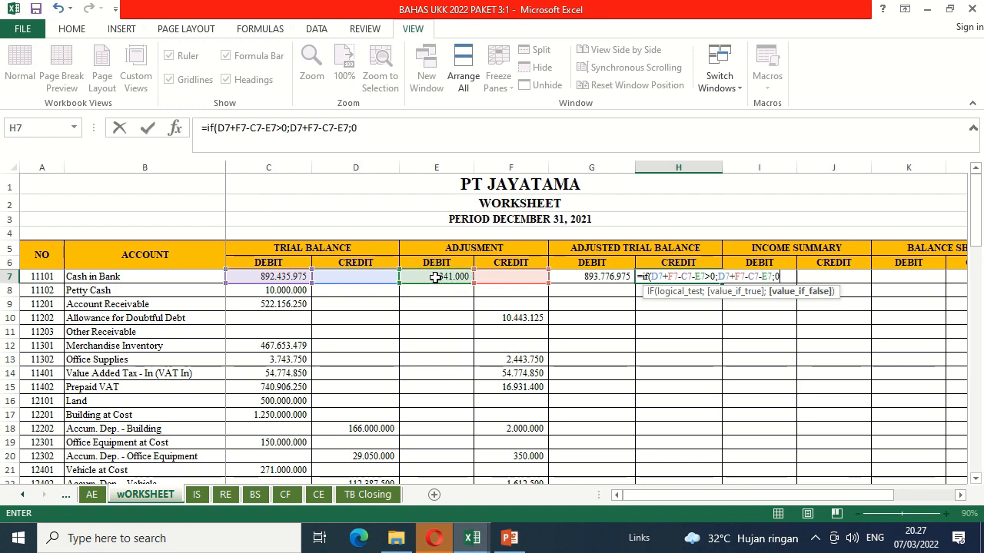
pyautogui.hotkey('ctrl', 'Return')
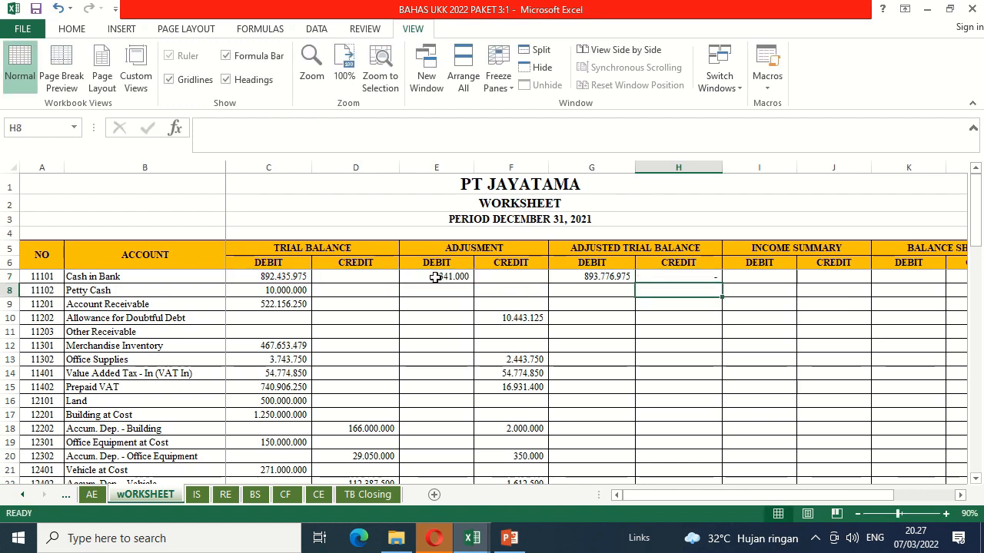
# Fill the Adjusted Trial Balance formulas in G7:H7 down through row 55, Other Expense.
pyautogui.press('Left')
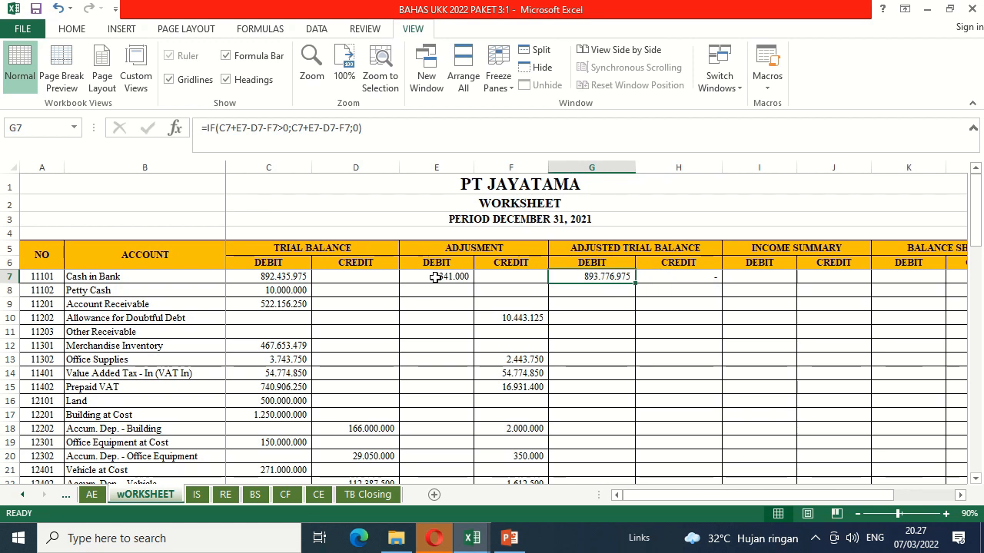
pyautogui.hotkey('shift', 'Right')
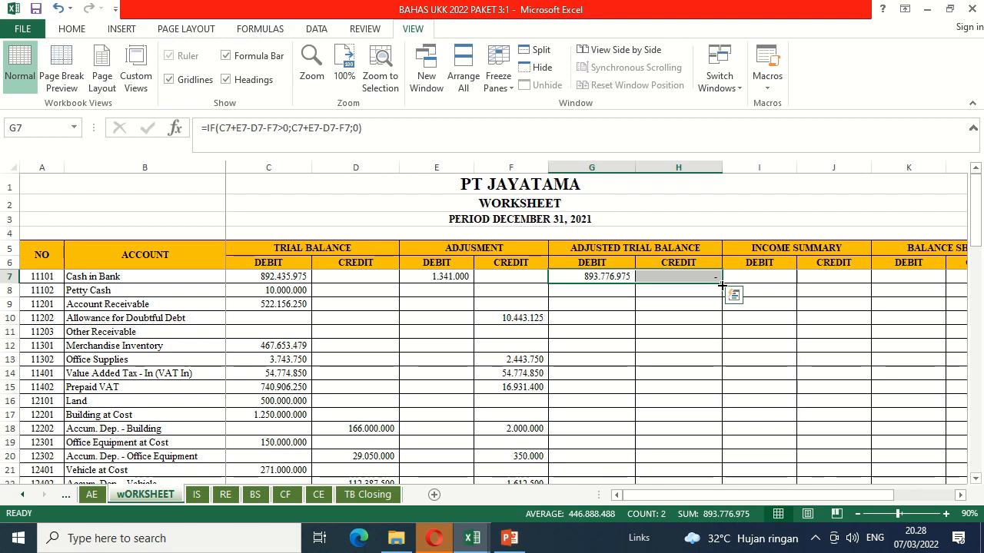
pyautogui.moveTo(722, 285); pyautogui.dragTo(715, 417)
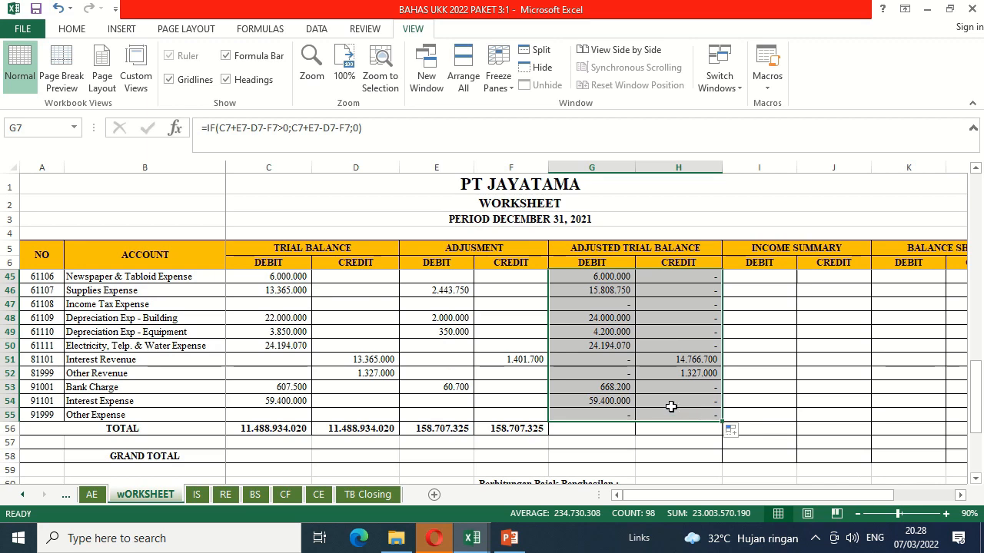
# Review the filled Adjusted Trial Balance amounts from the last account back up to Cash in Bank.
pyautogui.click(664, 407)
pyautogui.press('Up')
pyautogui.press('Up')
pyautogui.press('Up')
pyautogui.press('Up')
pyautogui.press('Up')
pyautogui.press('Up')
pyautogui.press('Up')
pyautogui.press('Up')
pyautogui.press('Up')
pyautogui.press('Up')
pyautogui.press('Up')
pyautogui.press('Up')
pyautogui.press('Up')
pyautogui.press('Up')
pyautogui.press('Up')
pyautogui.press('Up')
pyautogui.press('Up')
pyautogui.press('Up')
pyautogui.press('Up')
pyautogui.press('Up')
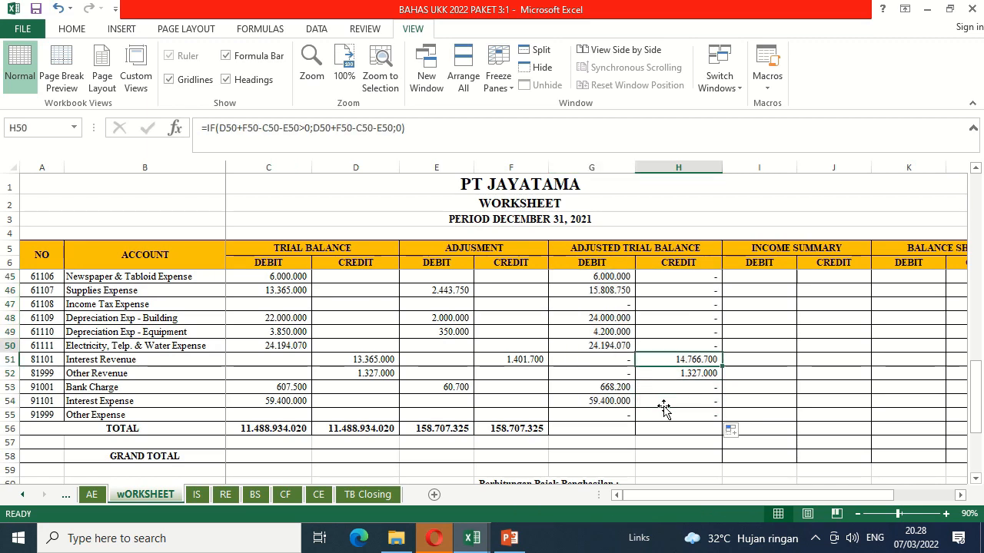
pyautogui.press('Up')
pyautogui.press('Up')
pyautogui.press('Up')
pyautogui.press('Up')
pyautogui.press('Up')
pyautogui.press('Up')
pyautogui.press('Up')
pyautogui.press('Up')
pyautogui.press('Up')
pyautogui.press('Up')
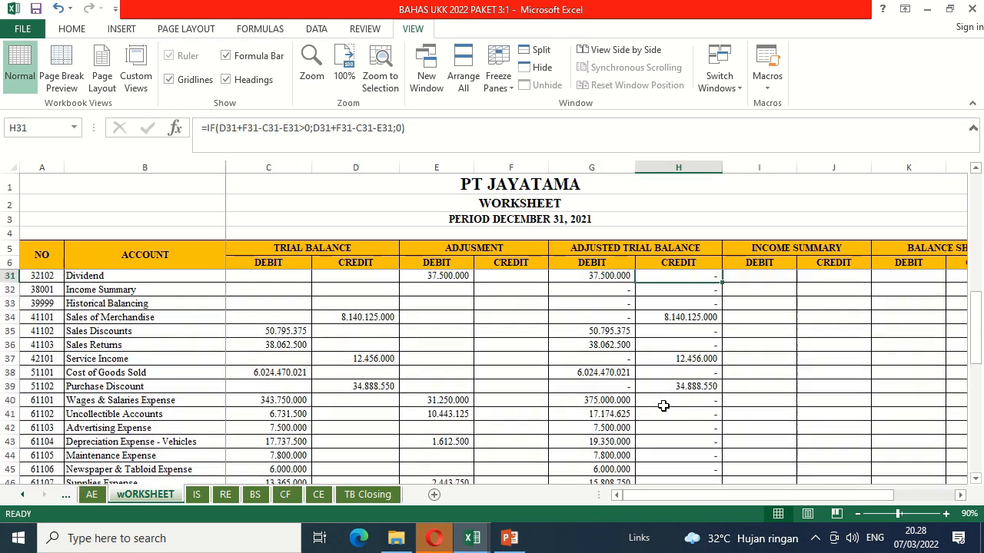
pyautogui.press('Up')
pyautogui.press('Up')
pyautogui.press('Up')
pyautogui.press('Up')
pyautogui.press('Up')
pyautogui.press('Up')
pyautogui.press('Up')
pyautogui.press('Up')
pyautogui.press('Up')
pyautogui.press('Up')
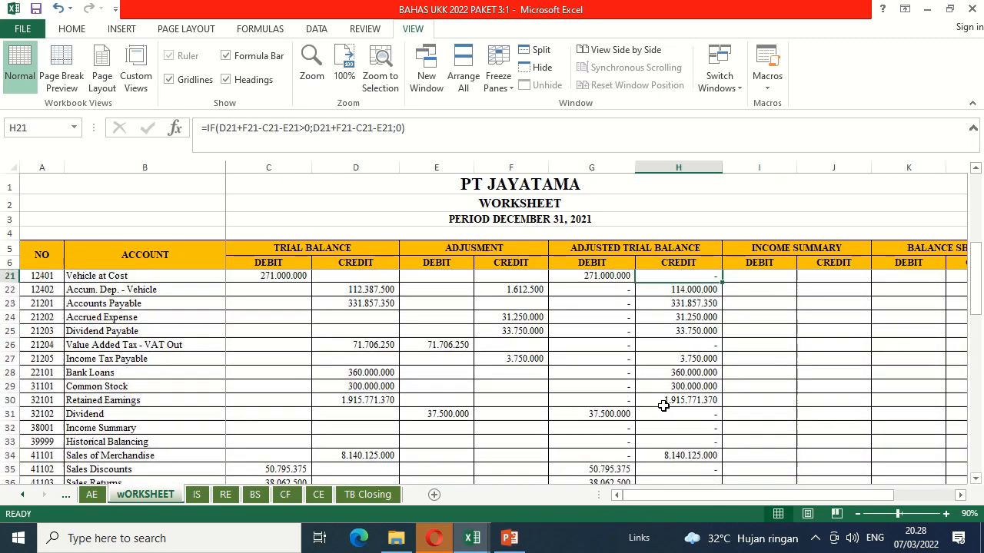
pyautogui.press('Up')
pyautogui.press('Up')
pyautogui.press('Up')
pyautogui.press('Up')
pyautogui.press('Up')
pyautogui.press('Up')
pyautogui.press('Up')
pyautogui.press('Up')
pyautogui.press('Up')
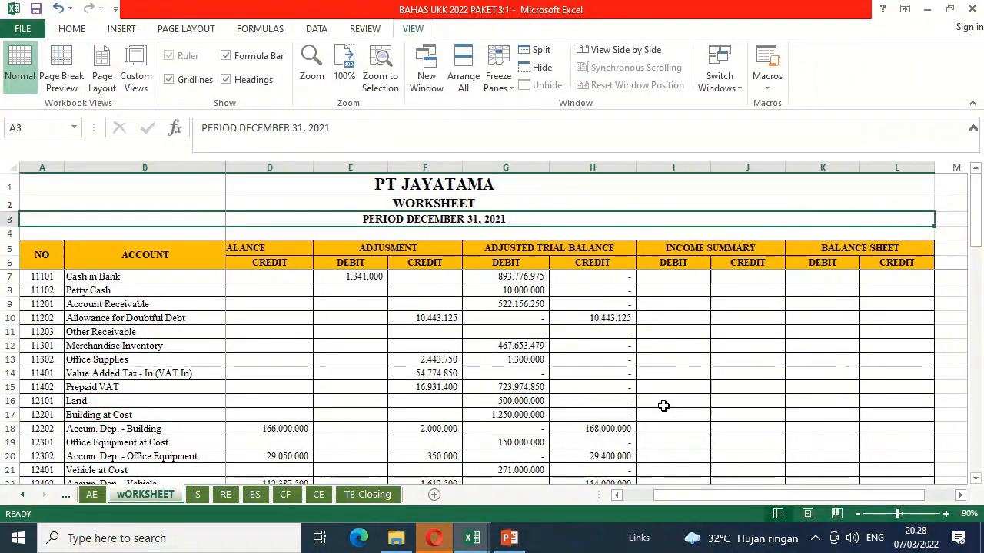
pyautogui.press('Down')
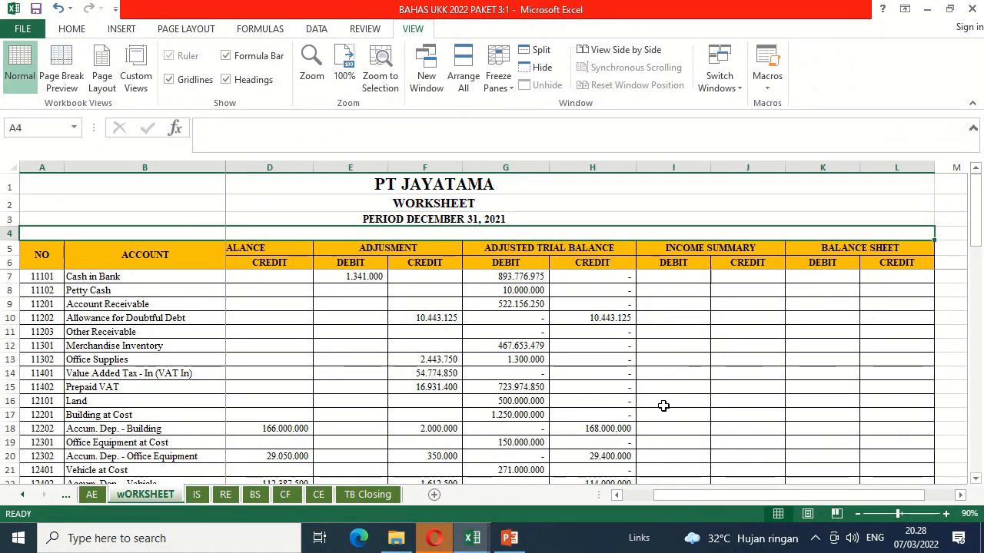
# Copy the Adjustment credit total formula in F56 across to the Adjusted Trial Balance totals in G56:H56.
pyautogui.click(538, 423)
pyautogui.press('Down')
pyautogui.press('Down')
pyautogui.press('Down')
pyautogui.press('Down')
pyautogui.press('Down')
pyautogui.press('Down')
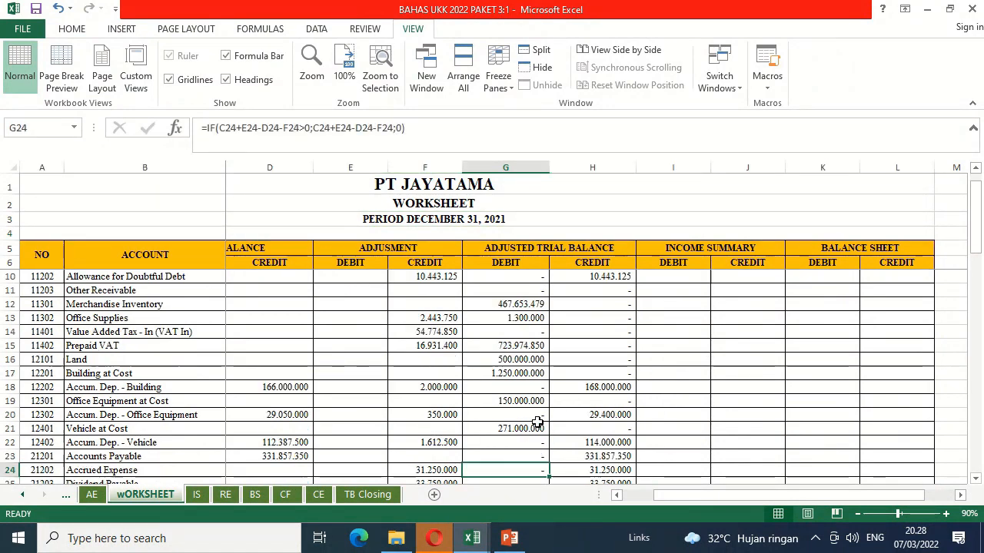
pyautogui.press('Down')
pyautogui.press('Down')
pyautogui.press('Down')
pyautogui.press('Down')
pyautogui.press('Down')
pyautogui.press('Down')
pyautogui.press('Down')
pyautogui.press('Down')
pyautogui.press('Down')
pyautogui.press('Down')
pyautogui.press('Down')
pyautogui.press('Down')
pyautogui.press('Down')
pyautogui.press('Down')
pyautogui.press('Down')
pyautogui.press('Down')
pyautogui.press('Down')
pyautogui.press('Down')
pyautogui.press('Down')
pyautogui.press('Down')
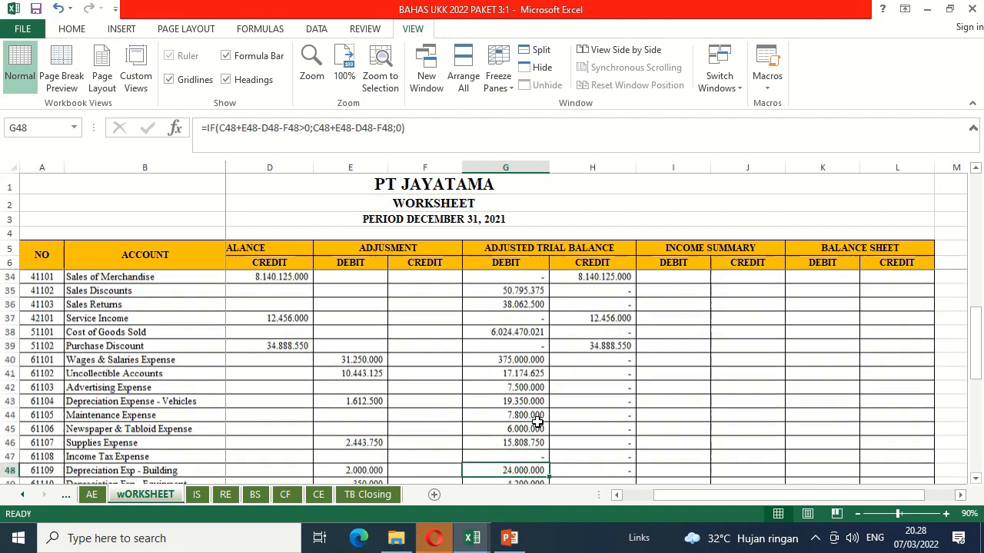
pyautogui.press('Down')
pyautogui.press('Down')
pyautogui.press('Down')
pyautogui.press('Down')
pyautogui.press('Down')
pyautogui.press('Down')
pyautogui.press('Down')
pyautogui.press('Down')
pyautogui.press('Down')
pyautogui.press('Down')
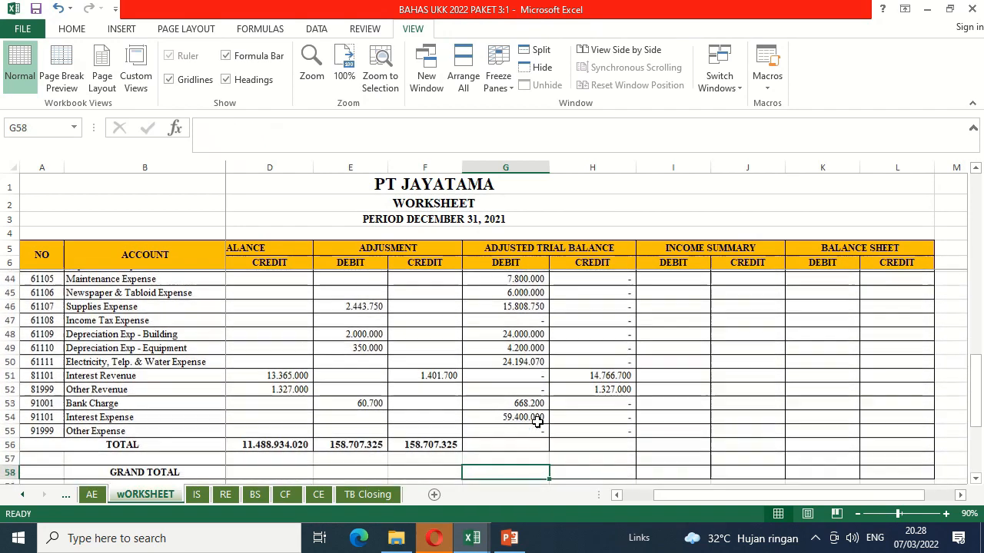
pyautogui.press('Up')
pyautogui.press('Up')
pyautogui.press('Left')
pyautogui.hotkey('ctrl', 'c')
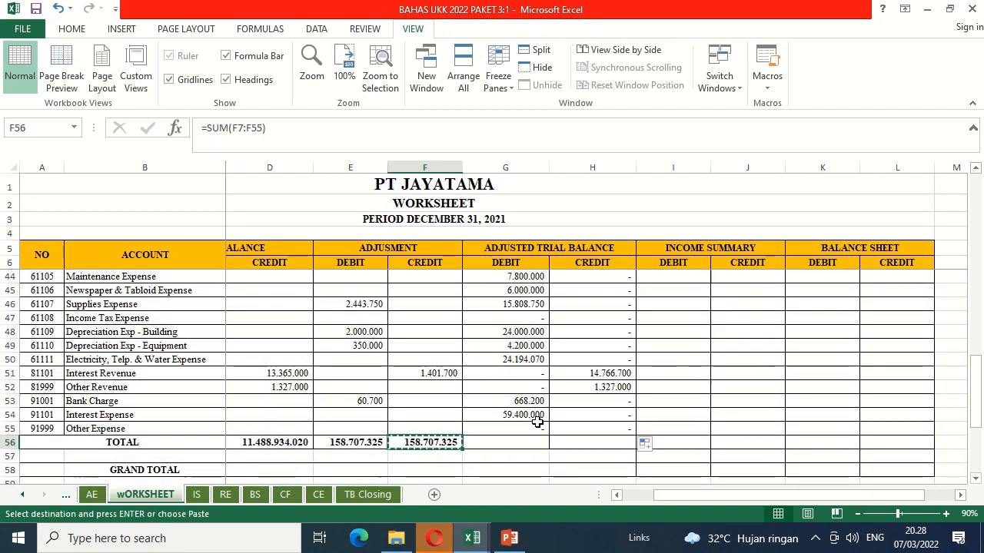
pyautogui.hotkey('shift', 'Right')
pyautogui.hotkey('shift', 'Right')
pyautogui.hotkey('ctrl', 'v')
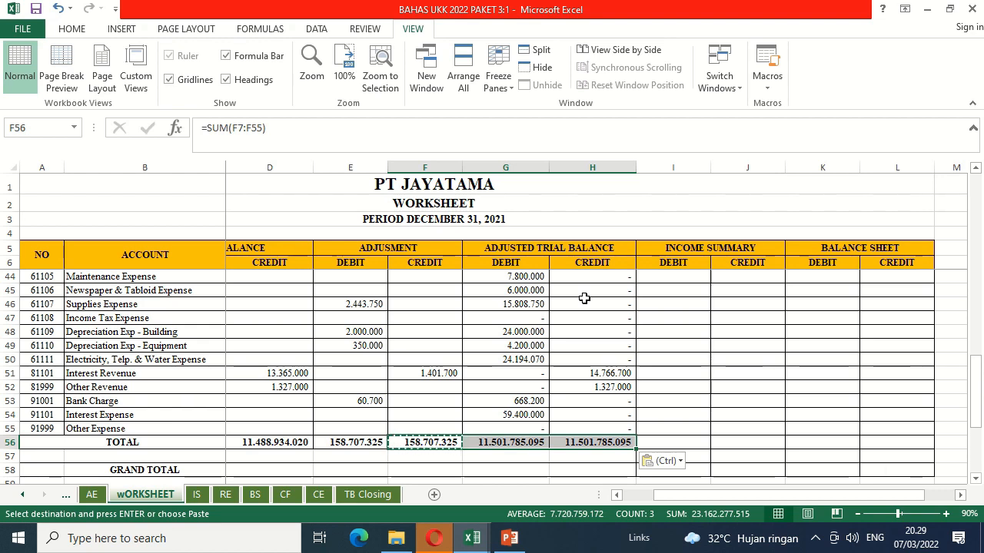
# Examine the account rows alongside the empty Income Summary debit column, looking over the balance sheet accounts.
pyautogui.click(679, 297)
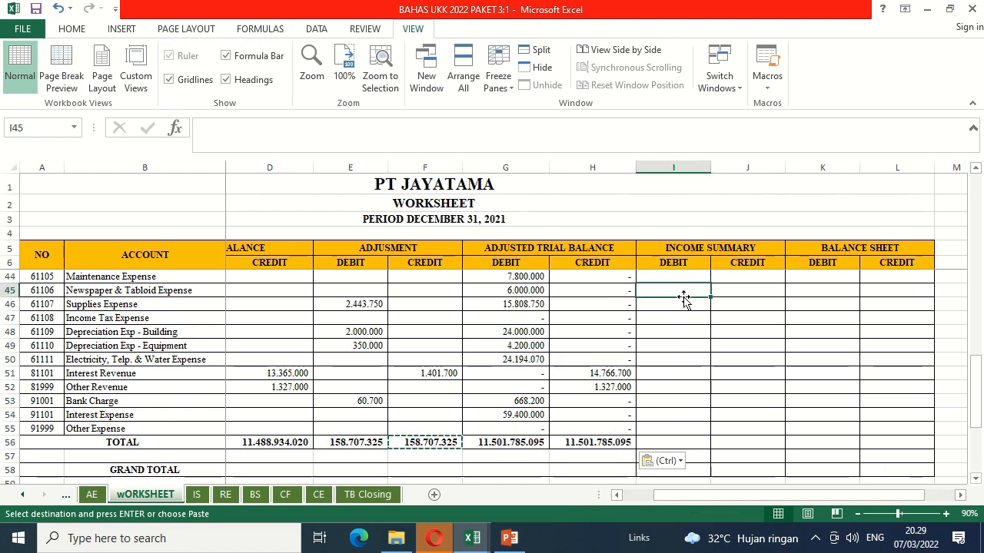
pyautogui.press('Up')
pyautogui.press('Up')
pyautogui.press('Up')
pyautogui.press('Up')
pyautogui.press('Up')
pyautogui.press('Up')
pyautogui.press('Up')
pyautogui.press('Up')
pyautogui.press('Up')
pyautogui.press('Up')
pyautogui.press('Up')
pyautogui.press('Up')
pyautogui.press('Up')
pyautogui.press('Up')
pyautogui.press('Up')
pyautogui.press('Up')
pyautogui.press('Up')
pyautogui.press('Up')
pyautogui.press('Up')
pyautogui.press('Up')
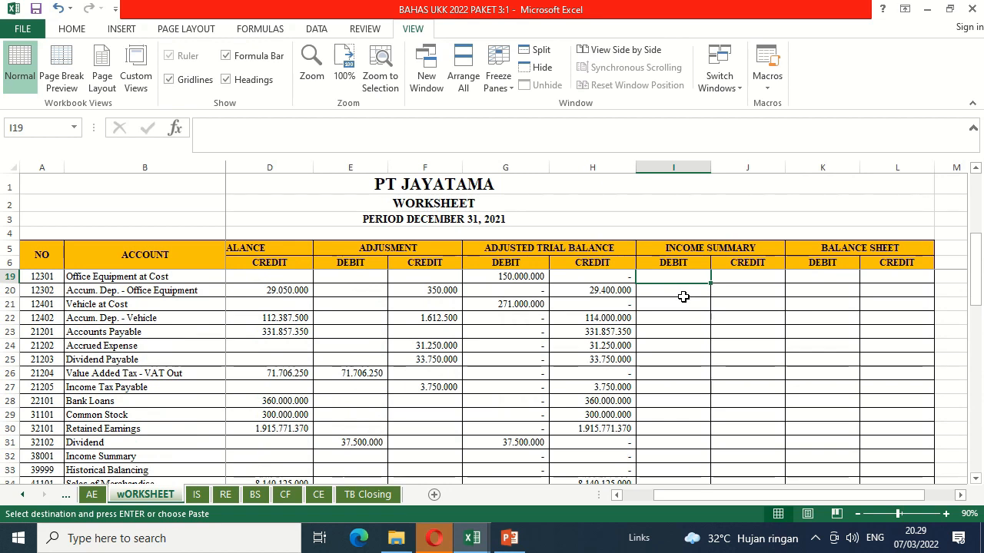
pyautogui.press('Up')
pyautogui.press('Up')
pyautogui.press('Up')
pyautogui.press('Up')
pyautogui.press('Up')
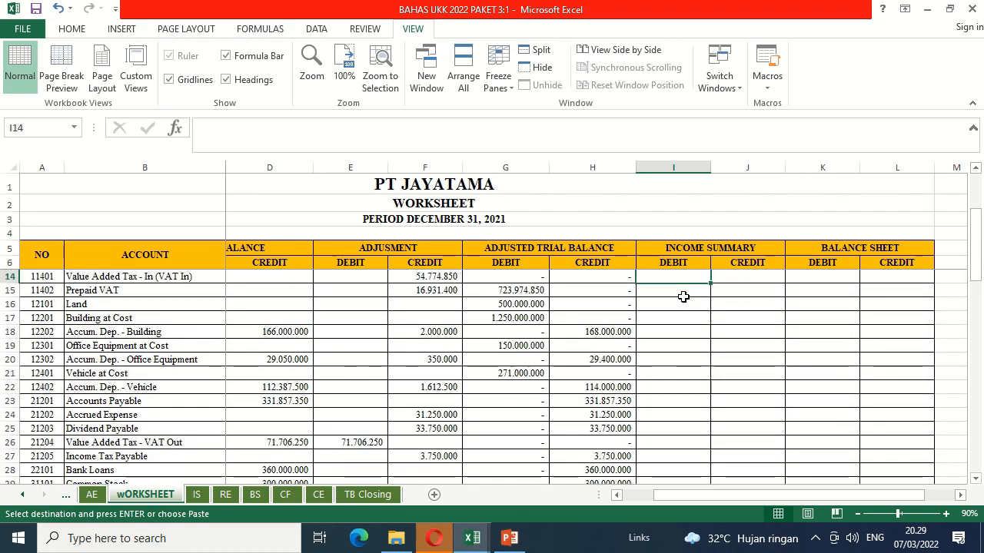
pyautogui.press('Down')
pyautogui.press('Down')
pyautogui.press('Down')
pyautogui.press('Down')
pyautogui.press('Down')
pyautogui.press('Down')
pyautogui.press('Down')
pyautogui.press('Down')
pyautogui.press('Down')
pyautogui.press('Down')
pyautogui.press('Down')
pyautogui.press('Down')
pyautogui.press('Down')
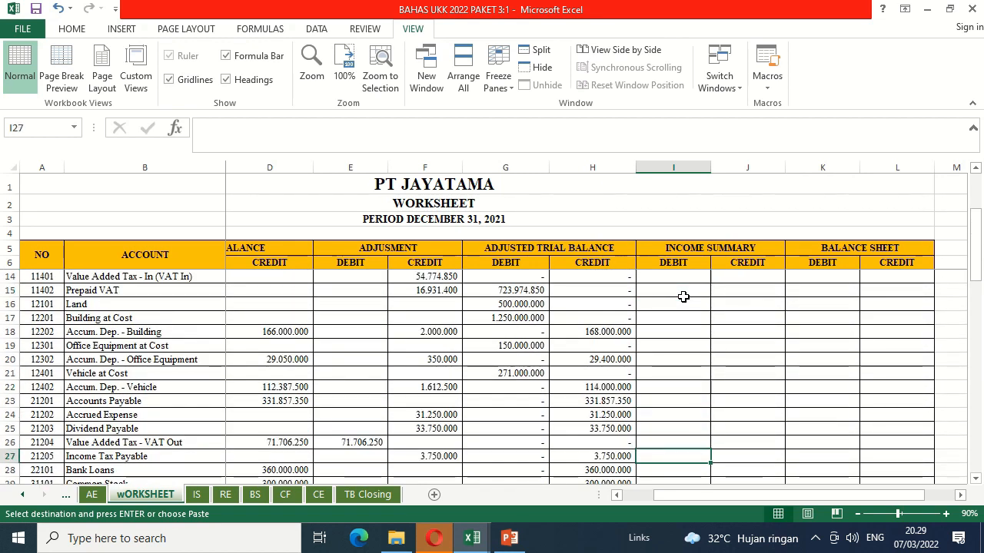
# Examine the account rows from Income Tax Payable down to Interest Expense to identify which belong in the Income Summary.
pyautogui.press('Down')
pyautogui.press('Down')
pyautogui.press('Down')
pyautogui.press('Down')
pyautogui.press('Down')
pyautogui.press('Down')
pyautogui.press('Down')
pyautogui.press('Down')
pyautogui.press('Down')
pyautogui.press('Down')
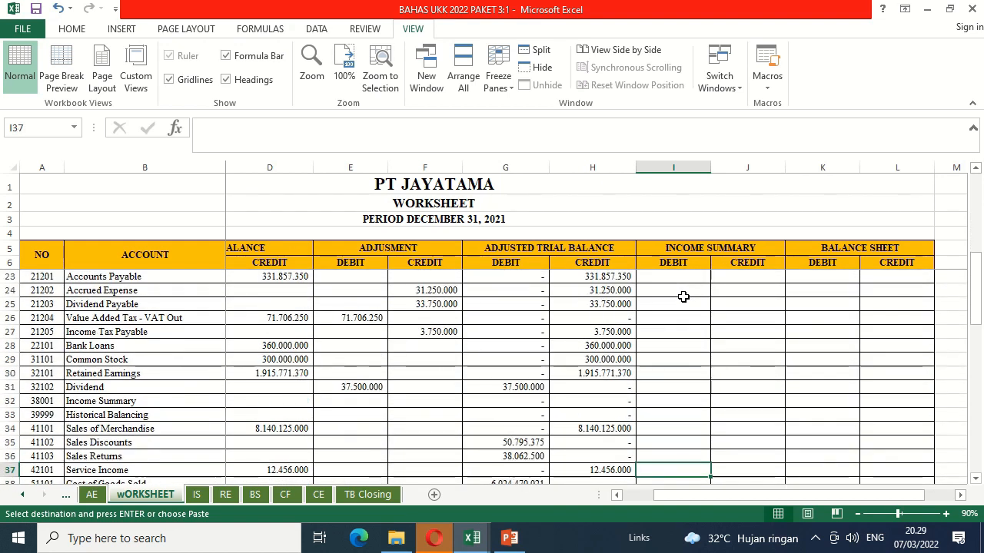
pyautogui.press('Down')
pyautogui.press('Down')
pyautogui.press('Down')
pyautogui.press('Down')
pyautogui.press('Down')
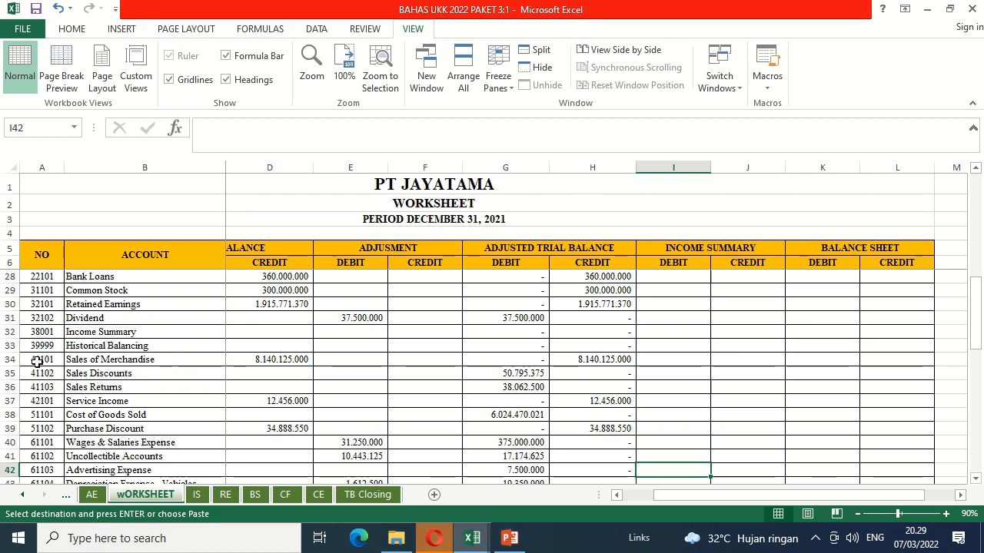
pyautogui.press('Down')
pyautogui.press('Down')
pyautogui.press('Down')
pyautogui.press('Down')
pyautogui.press('Down')
pyautogui.press('Down')
pyautogui.press('Down')
pyautogui.press('Down')
pyautogui.press('Down')
pyautogui.press('Down')
pyautogui.press('Down')
pyautogui.press('Down')
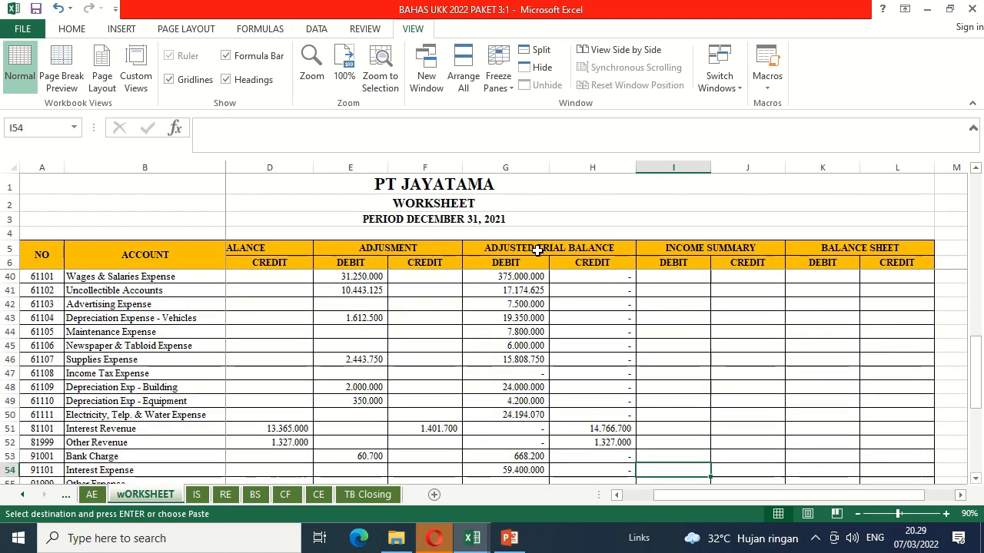
# Link the Income Summary debit of Sales of Merchandise in I34 to its Adjusted Trial Balance debit with =G34.
pyautogui.click(698, 288)
pyautogui.press('Up')
pyautogui.press('Up')
pyautogui.press('Up')
pyautogui.press('Up')
pyautogui.press('Up')
pyautogui.press('Up')
pyautogui.press('Up')
pyautogui.press('Up')
pyautogui.press('Up')
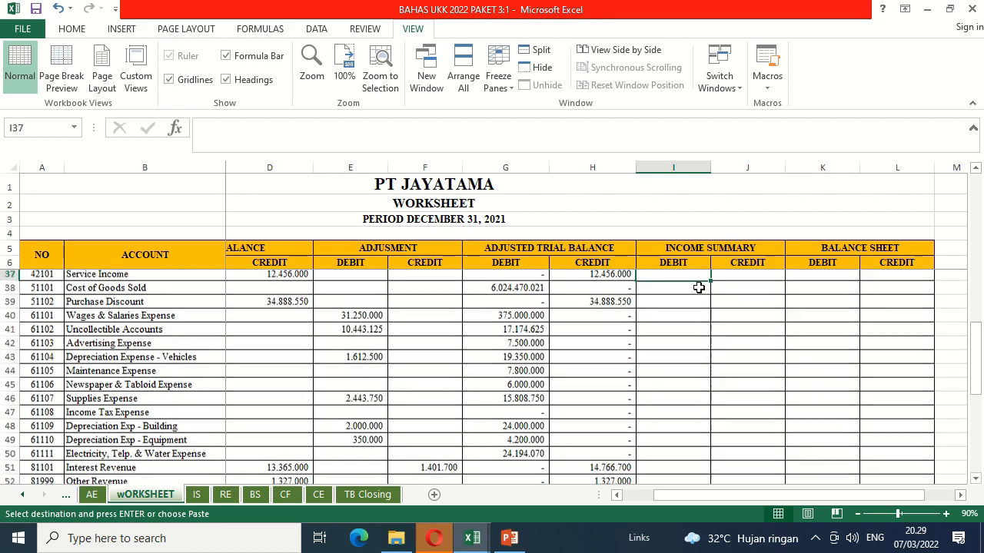
pyautogui.press('Up')
pyautogui.press('Up')
pyautogui.press('Down')
pyautogui.press('Down')
pyautogui.press('Down')
pyautogui.press('Down')
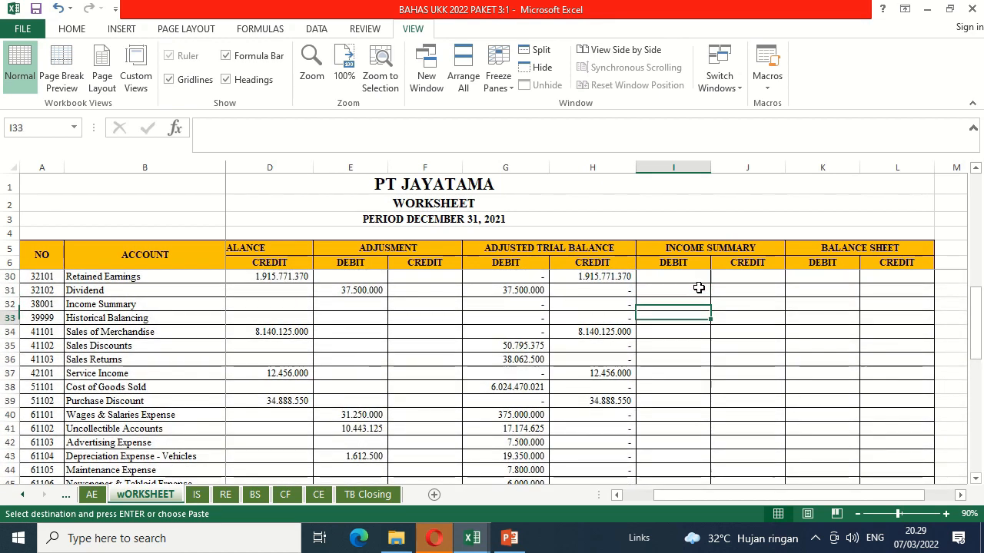
pyautogui.write('=')
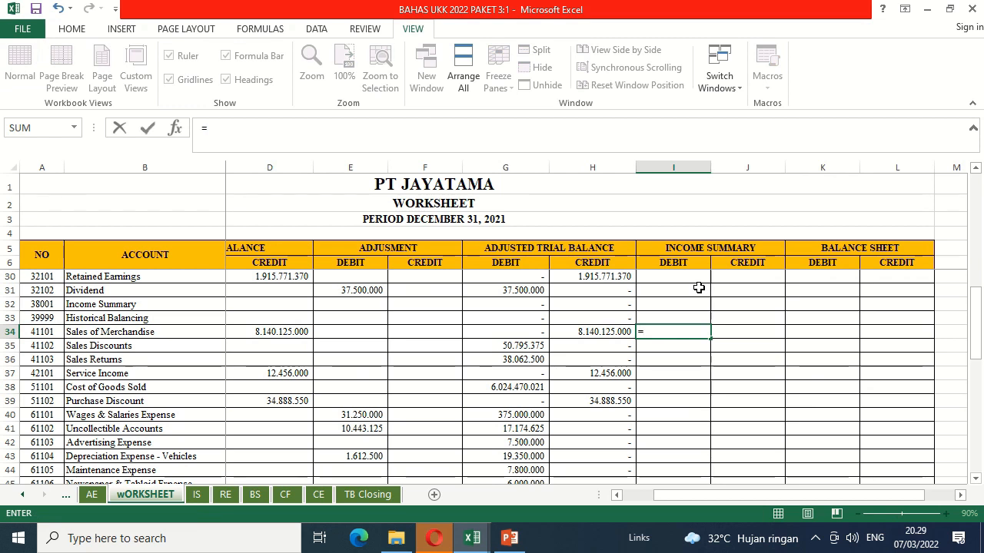
pyautogui.press('Left')
pyautogui.press('Left')
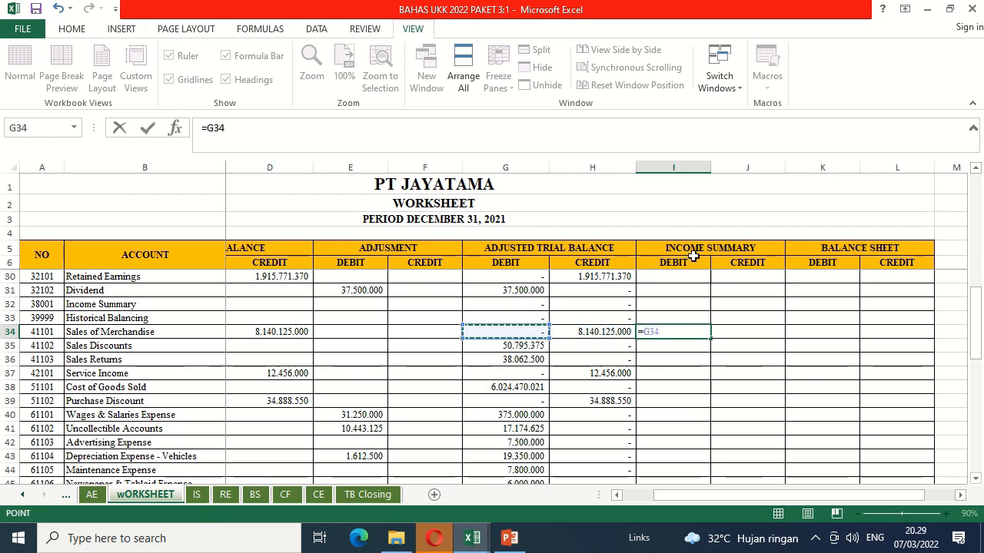
pyautogui.press('Return')
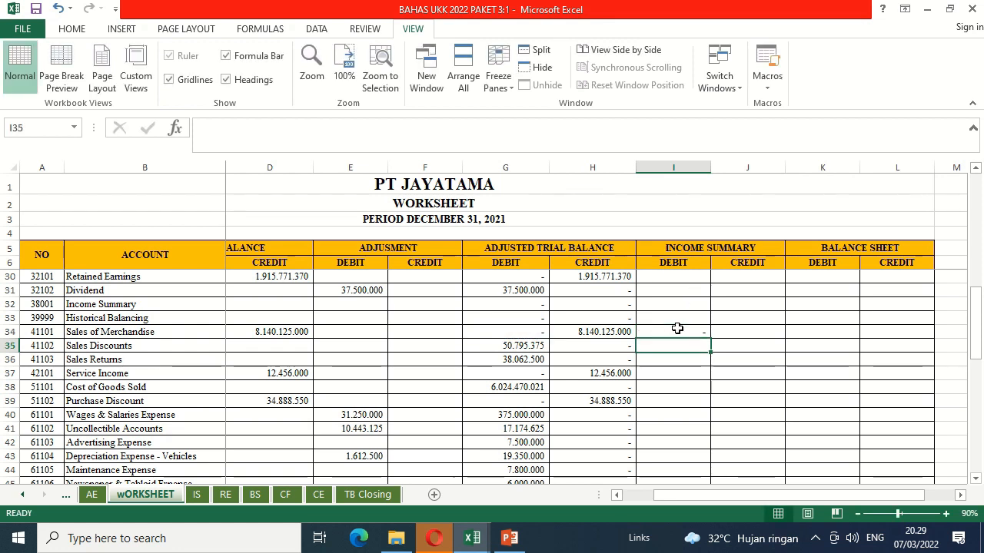
# Link the Income Summary credit of Sales of Merchandise in J34 to its Adjusted Trial Balance credit with =H34.
pyautogui.press('Up')
pyautogui.press('Right')
pyautogui.write('=')
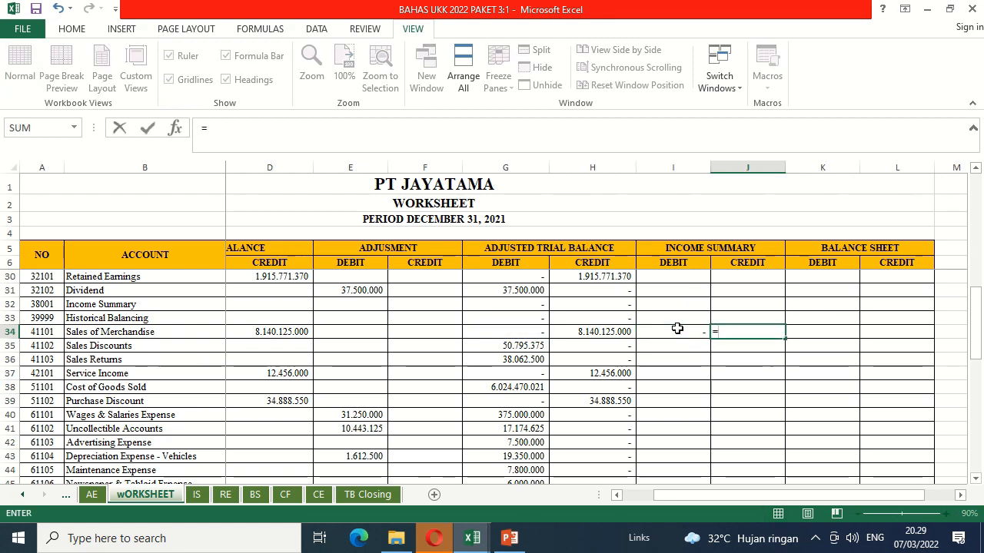
pyautogui.click(606, 335)
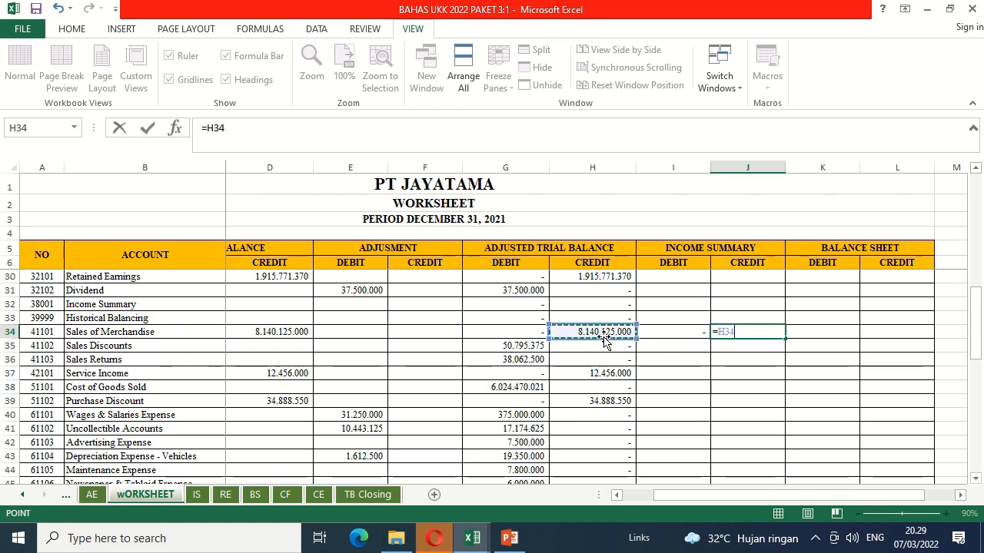
pyautogui.press('Return')
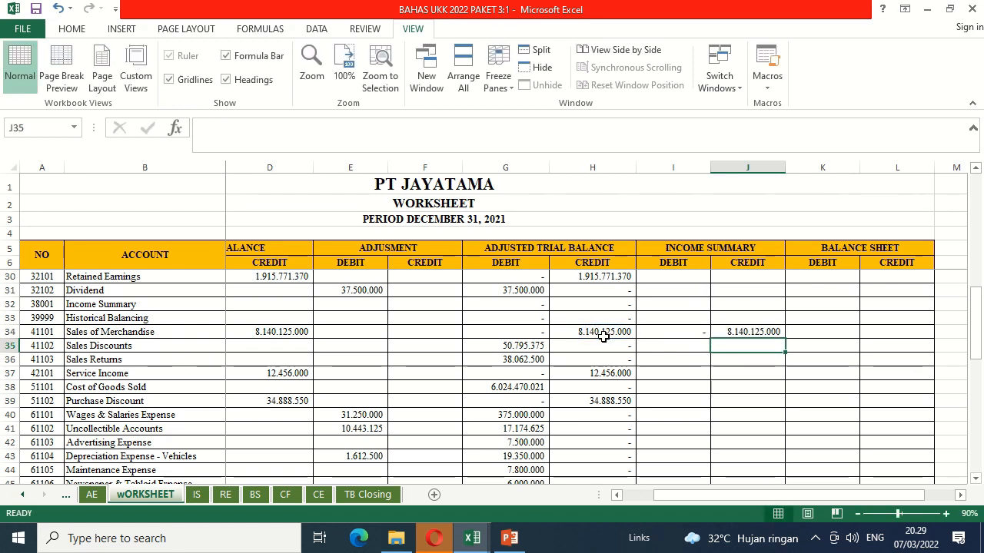
# Fill the Income Summary formulas in I34:J34 down through row 55, Other Expense.
pyautogui.press('Up')
pyautogui.press('Left')
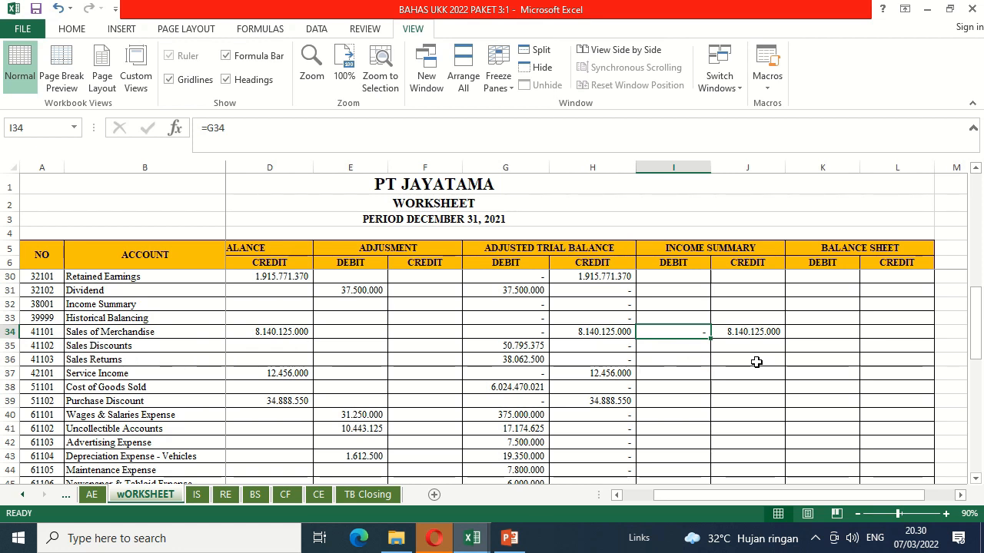
pyautogui.moveTo(673, 331); pyautogui.dragTo(747, 332)
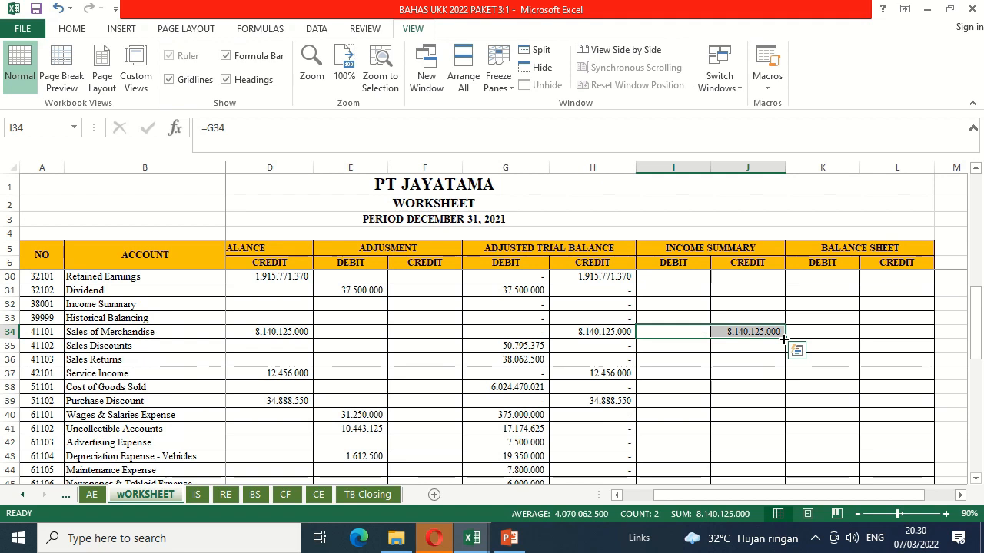
pyautogui.moveTo(784, 338); pyautogui.dragTo(778, 435)
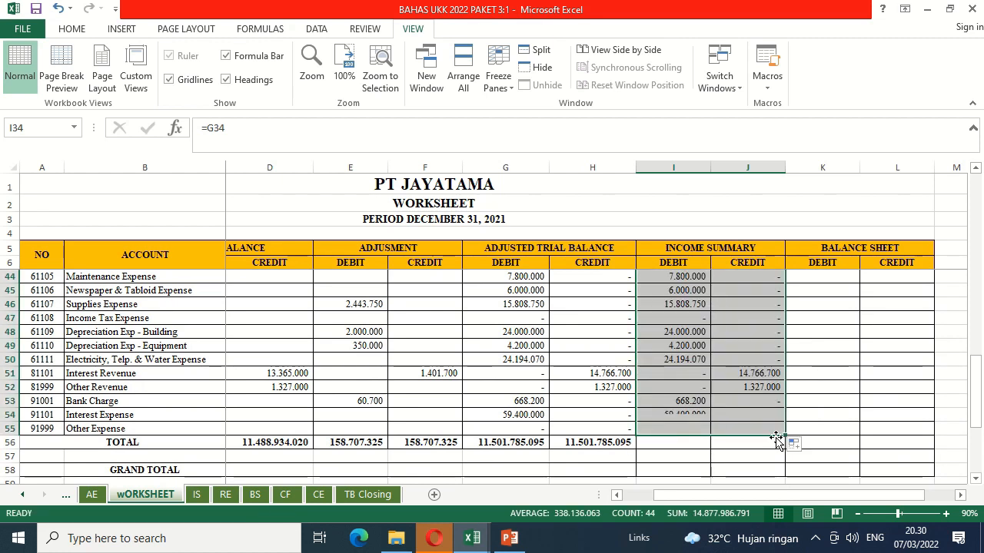
# Examine the balance sheet accounts from Cash in Bank down to Dividend alongside the empty Balance Sheet debit column.
pyautogui.click(828, 355)
pyautogui.press('Up')
pyautogui.press('Up')
pyautogui.press('Up')
pyautogui.press('Up')
pyautogui.press('Up')
pyautogui.press('Up')
pyautogui.press('Up')
pyautogui.press('Up')
pyautogui.press('Up')
pyautogui.press('Up')
pyautogui.press('Up')
pyautogui.press('Up')
pyautogui.press('Up')
pyautogui.press('Up')
pyautogui.press('Up')
pyautogui.press('Up')
pyautogui.press('Up')
pyautogui.press('Up')
pyautogui.press('Up')
pyautogui.press('Up')
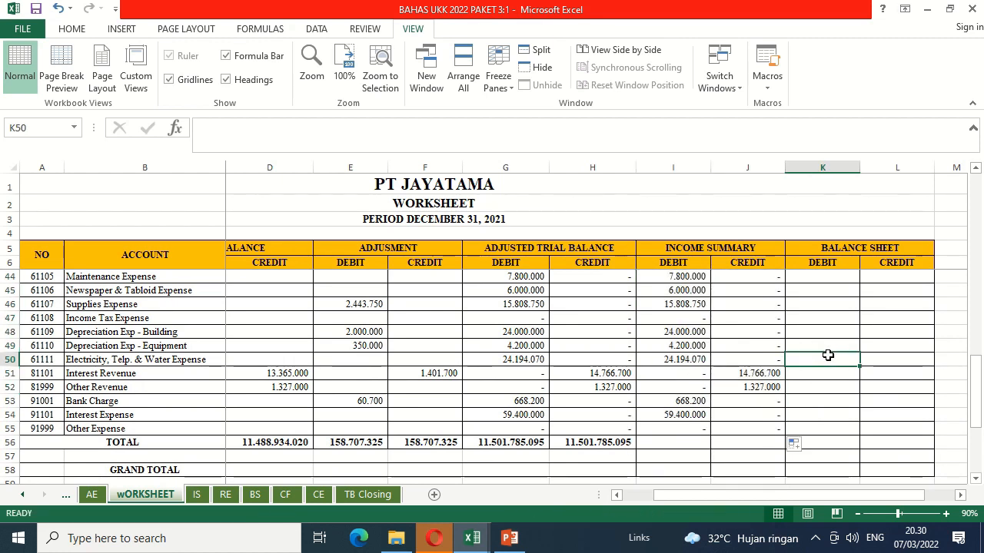
pyautogui.press('Up')
pyautogui.press('Up')
pyautogui.press('Up')
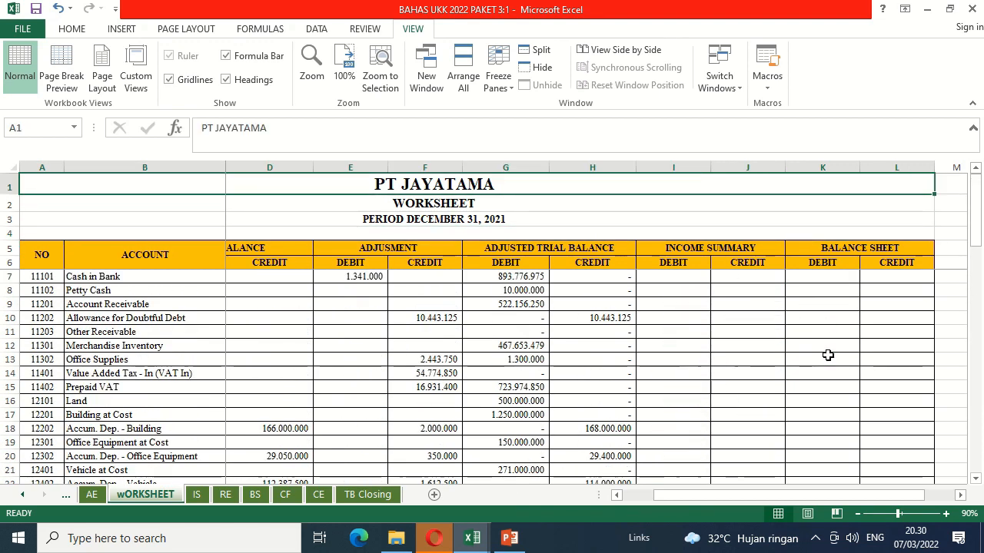
pyautogui.press('Down')
pyautogui.press('Down')
pyautogui.press('Down')
pyautogui.press('Down')
pyautogui.press('Down')
pyautogui.press('Down')
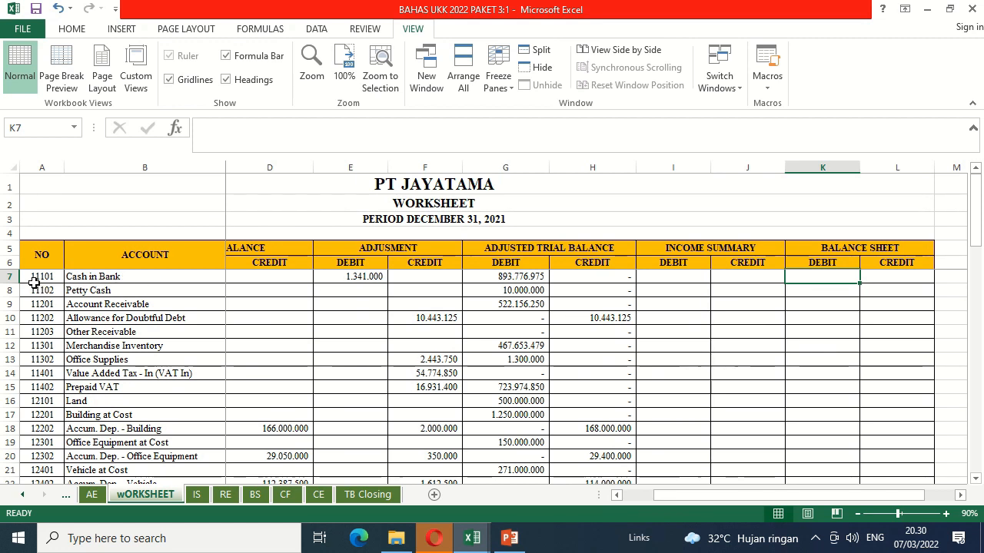
pyautogui.press('Down')
pyautogui.press('Down')
pyautogui.press('Down')
pyautogui.press('Down')
pyautogui.press('Down')
pyautogui.press('Down')
pyautogui.press('Down')
pyautogui.press('Down')
pyautogui.press('Down')
pyautogui.press('Down')
pyautogui.press('Down')
pyautogui.press('Down')
pyautogui.press('Down')
pyautogui.press('Down')
pyautogui.press('Down')
pyautogui.press('Down')
pyautogui.press('Down')
pyautogui.press('Down')
pyautogui.press('Down')
pyautogui.press('Down')
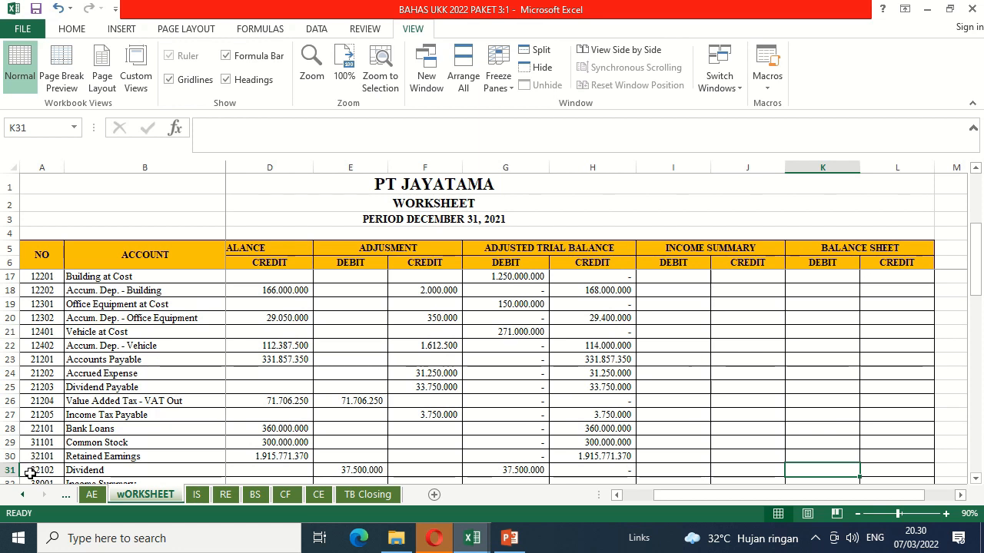
# Link the Balance Sheet debit of Cash in Bank in K7 to its Adjusted Trial Balance debit with =G7.
pyautogui.click(820, 277)
pyautogui.press('Up')
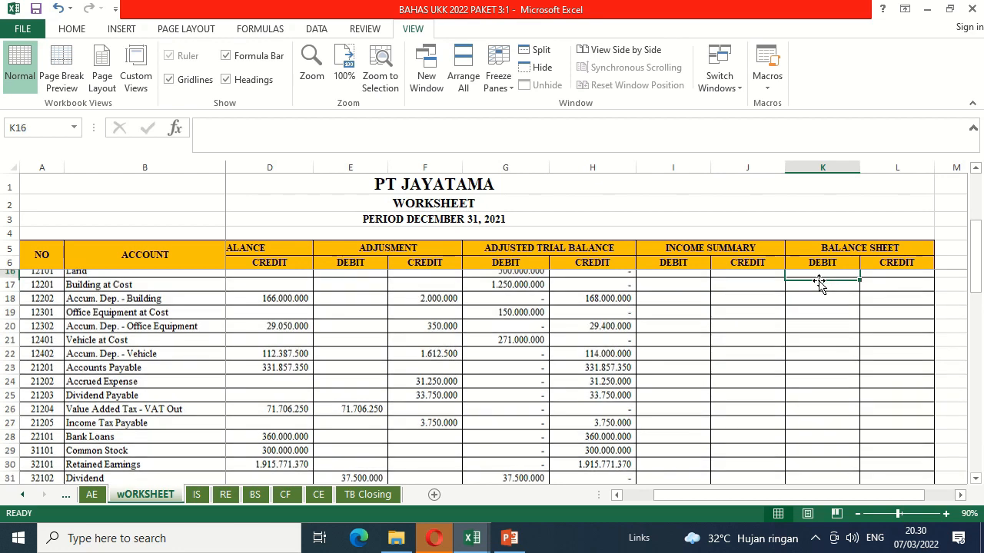
pyautogui.hotkey('ctrl', 'Up')
pyautogui.press('Up')
pyautogui.click(819, 281)
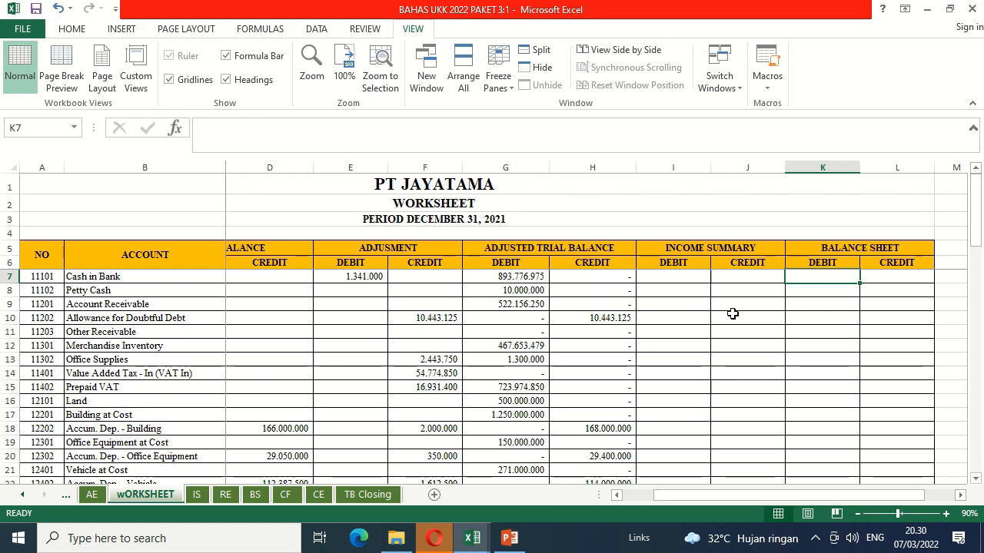
pyautogui.write('=')
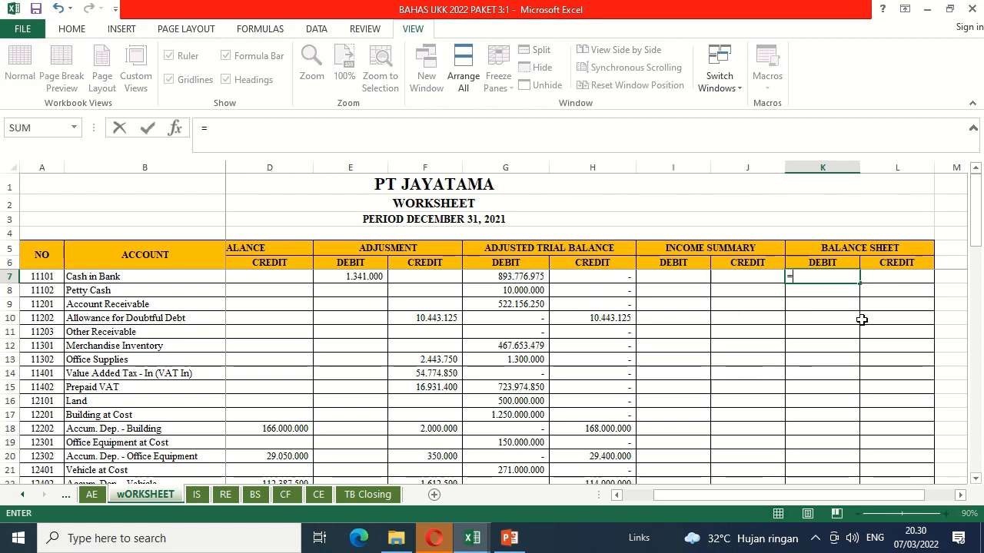
pyautogui.click(523, 278)
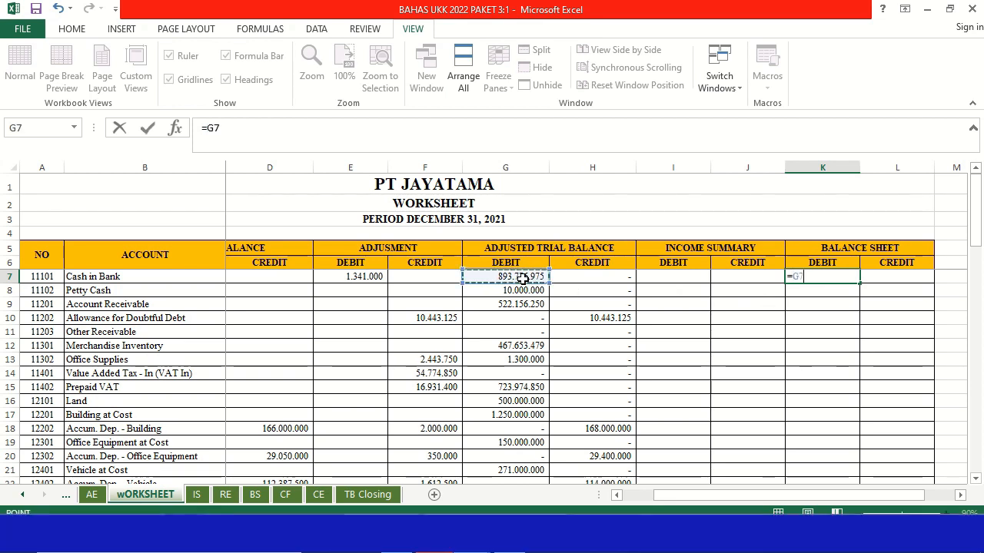
pyautogui.press('Tab')
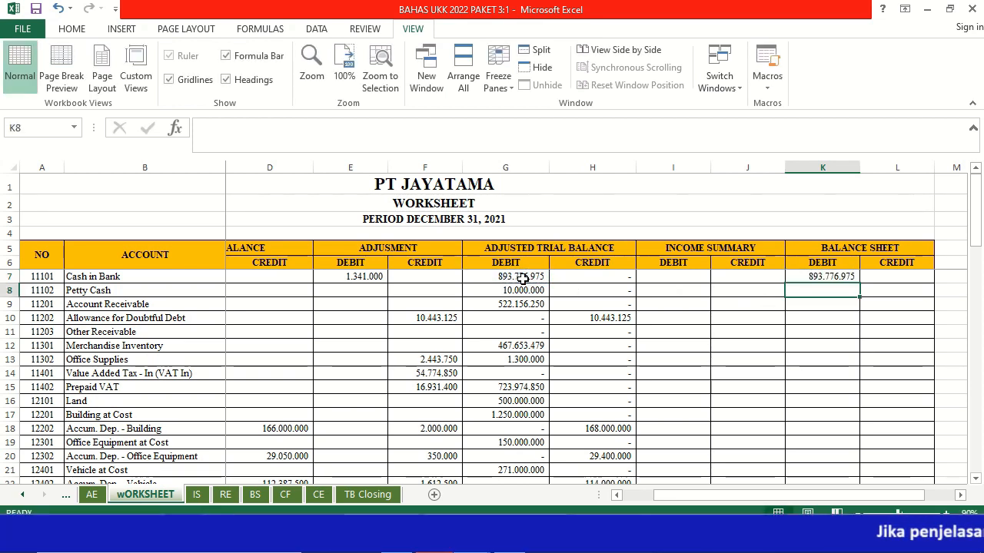
# Enter =H7 as the Balance Sheet credit in L7 and fill K7:L7 down through row 33, Historical Balancing.
pyautogui.write('=')
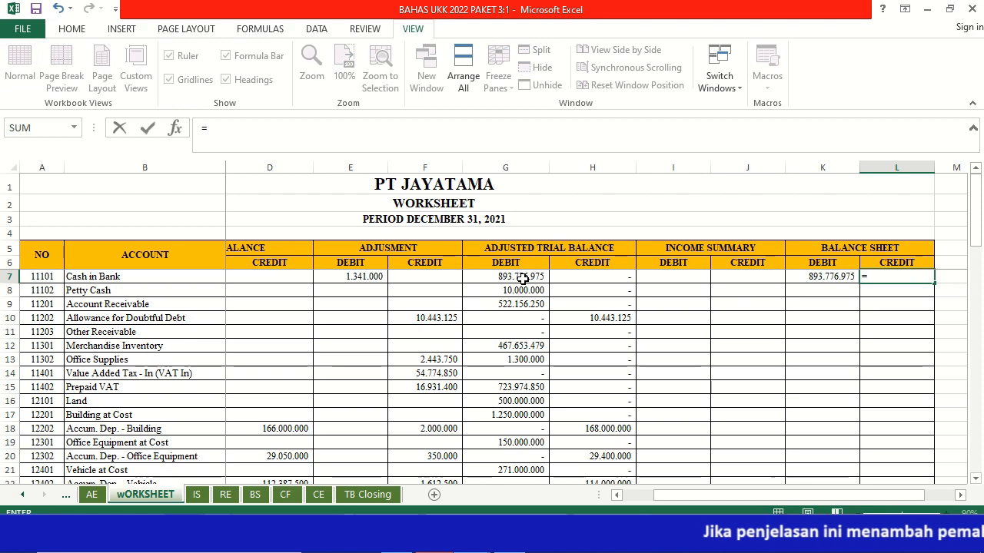
pyautogui.click(569, 278)
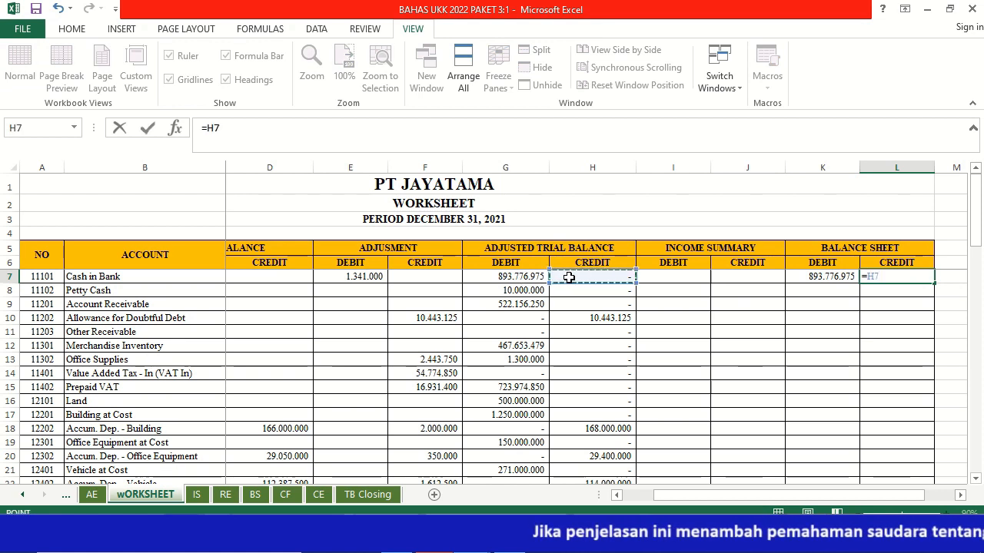
pyautogui.hotkey('ctrl', 'Return')
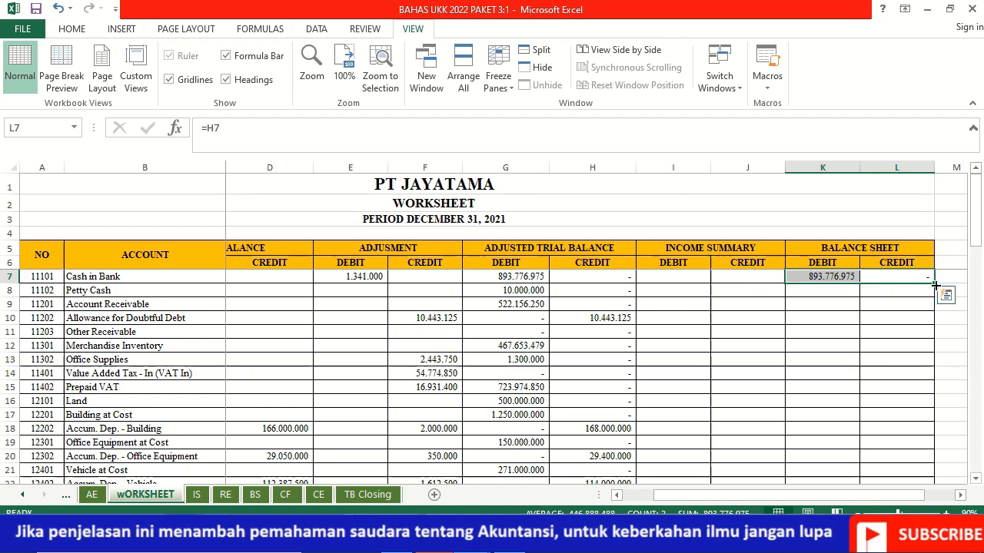
pyautogui.moveTo(936, 288); pyautogui.dragTo(902, 342)
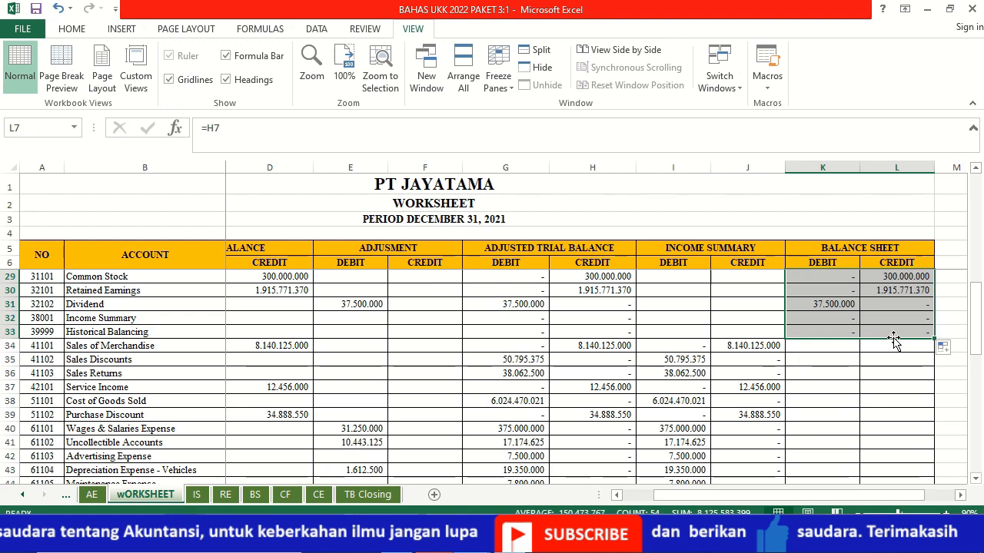
# Review the filled Balance Sheet amounts from Historical Balancing back up to Other Receivable.
pyautogui.click(890, 335)
pyautogui.press('Up')
pyautogui.press('Up')
pyautogui.press('Up')
pyautogui.press('Up')
pyautogui.press('Up')
pyautogui.press('Up')
pyautogui.press('Up')
pyautogui.press('Up')
pyautogui.press('Up')
pyautogui.press('Up')
pyautogui.press('Up')
pyautogui.press('Up')
pyautogui.press('Up')
pyautogui.press('Up')
pyautogui.press('Up')
pyautogui.press('Up')
pyautogui.press('Up')
pyautogui.press('Up')
pyautogui.press('Up')
pyautogui.press('Up')
pyautogui.press('Up')
pyautogui.press('Up')
pyautogui.press('Up')
pyautogui.press('Up')
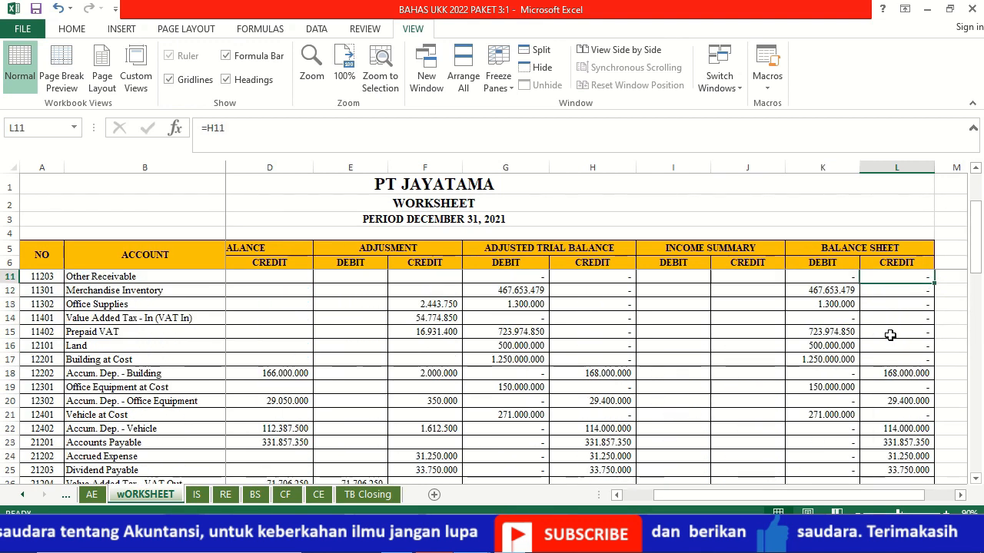
# Fill the TOTAL row's sum formula from H56 across the Income Summary and Balance Sheet columns, I56:L56.
pyautogui.press('Down')
pyautogui.press('Down')
pyautogui.press('Down')
pyautogui.press('Down')
pyautogui.press('Down')
pyautogui.press('Down')
pyautogui.press('Down')
pyautogui.press('Down')
pyautogui.press('Down')
pyautogui.press('Down')
pyautogui.press('Down')
pyautogui.press('Down')
pyautogui.press('Down')
pyautogui.press('Down')
pyautogui.press('Down')
pyautogui.press('Down')
pyautogui.press('Down')
pyautogui.press('Down')
pyautogui.press('Down')
pyautogui.press('Down')
pyautogui.press('Down')
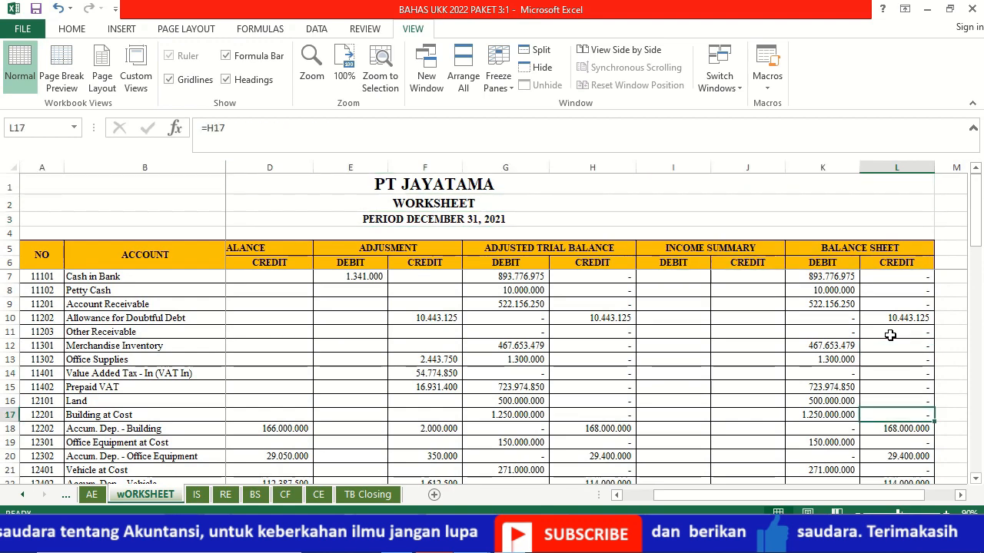
pyautogui.press('Down')
pyautogui.press('Down')
pyautogui.press('Down')
pyautogui.press('Down')
pyautogui.press('Down')
pyautogui.press('Down')
pyautogui.press('Down')
pyautogui.press('Down')
pyautogui.press('Down')
pyautogui.press('Down')
pyautogui.press('Down')
pyautogui.press('Down')
pyautogui.press('Down')
pyautogui.press('Down')
pyautogui.press('Down')
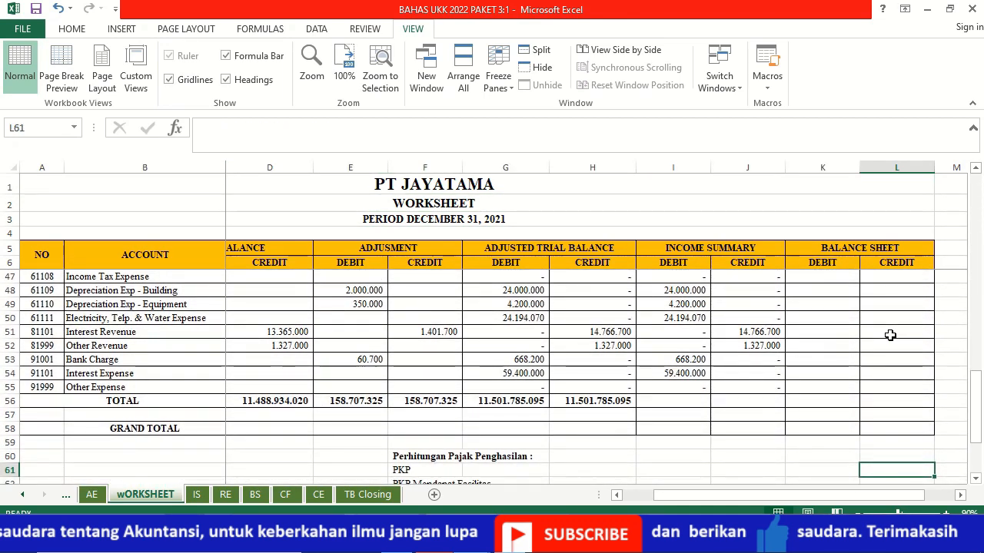
pyautogui.click(625, 401)
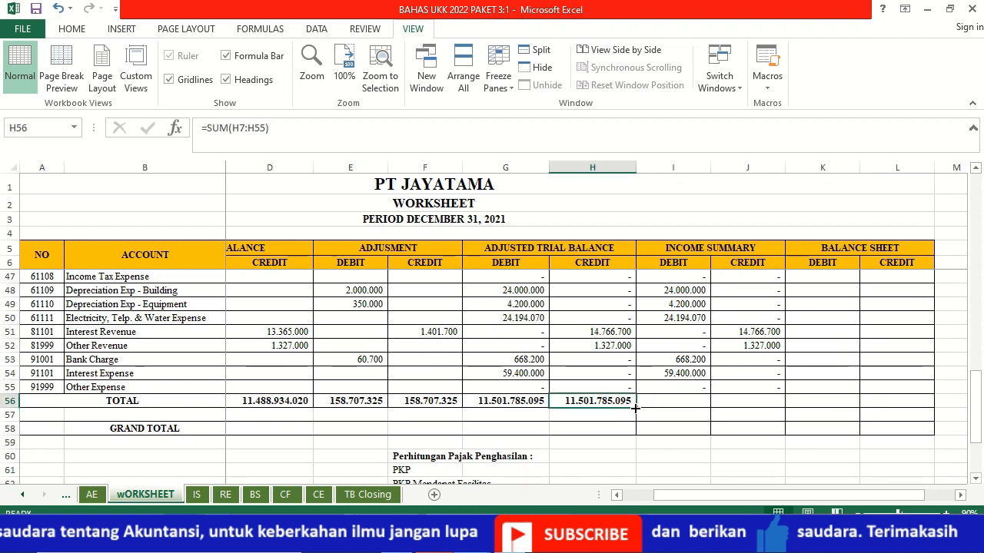
pyautogui.moveTo(635, 409); pyautogui.dragTo(904, 411)
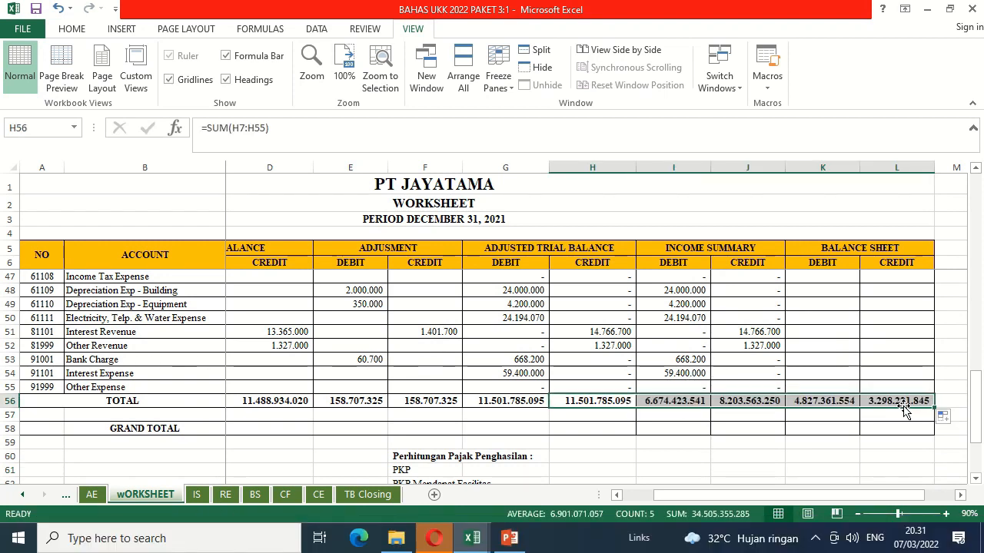
# Calculate net earnings in the Income Summary debit cell I57 as total credit minus total debit, =J56-I56.
pyautogui.click(684, 413)
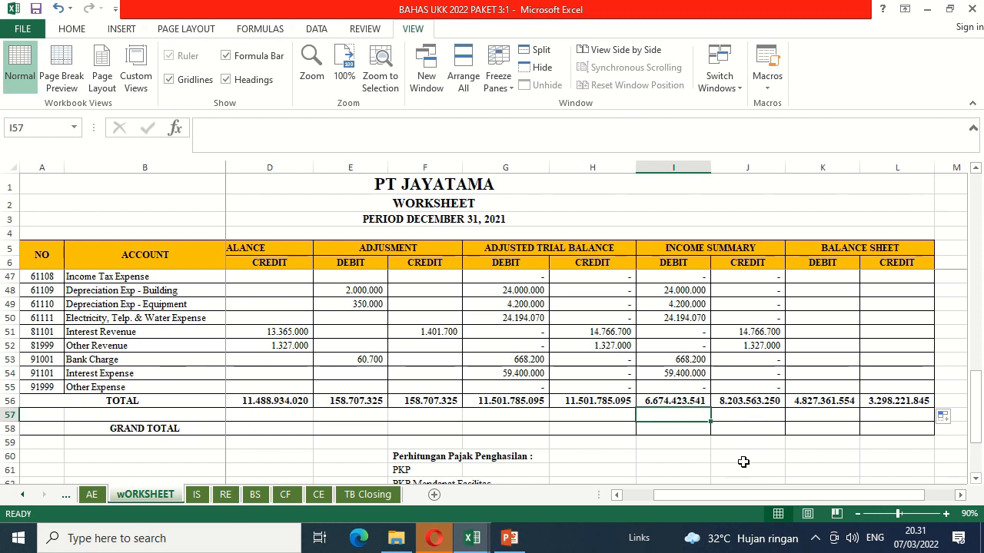
pyautogui.write('=')
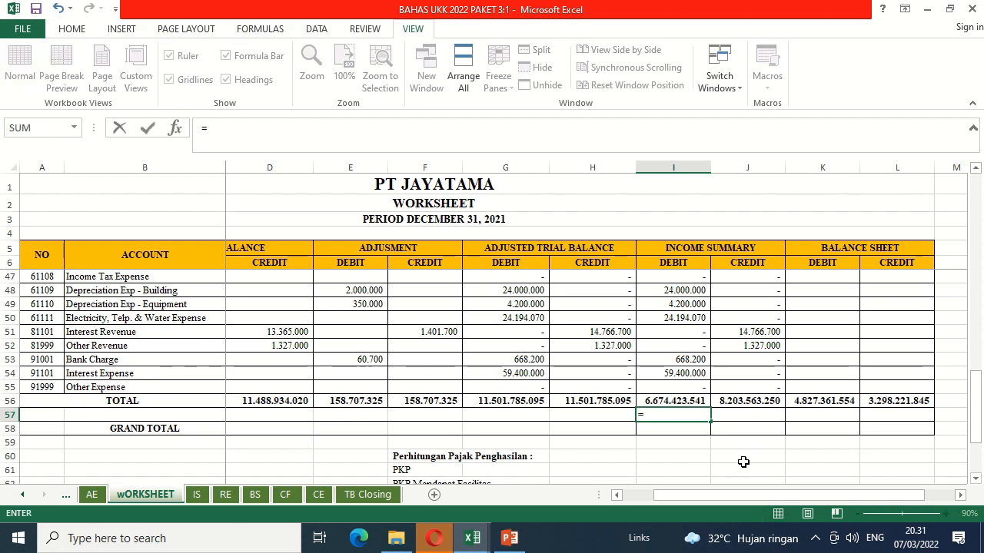
pyautogui.click(733, 405)
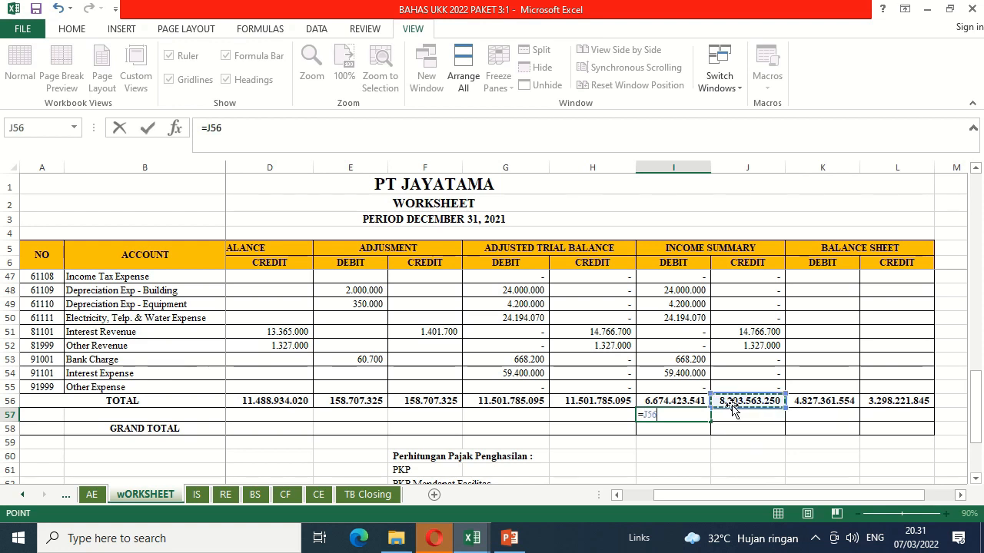
pyautogui.write('-')
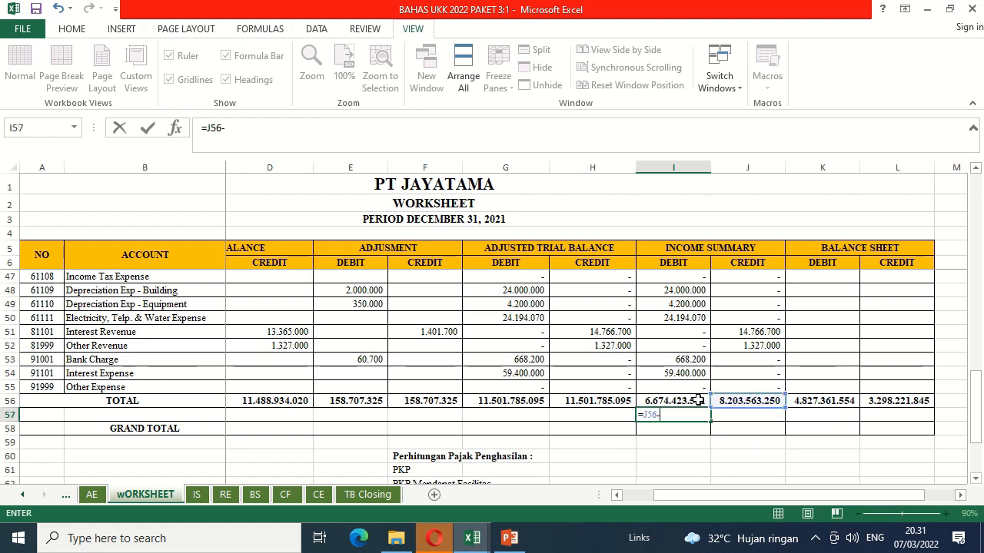
pyautogui.click(697, 400)
pyautogui.press('Return')
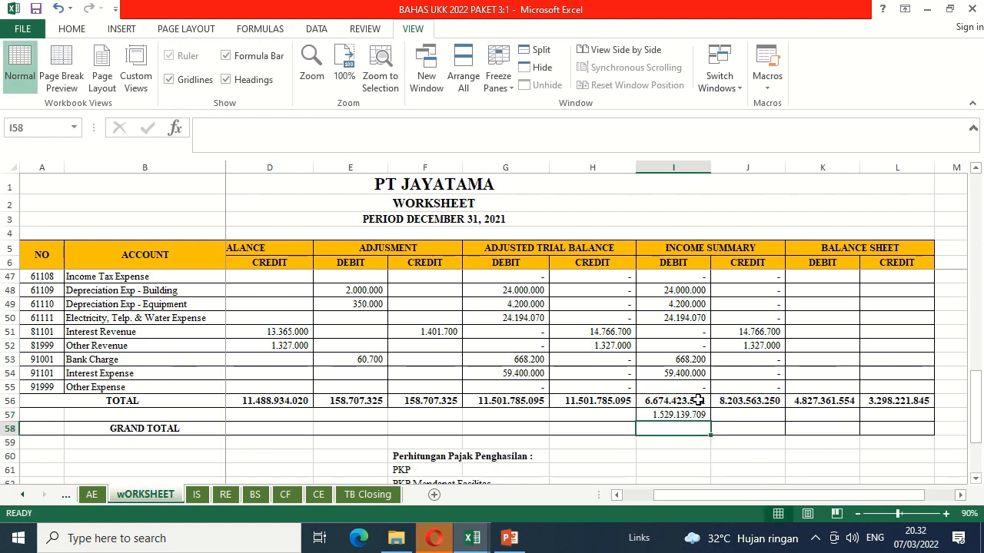
# Calculate net earnings in the Balance Sheet credit cell L57 as total debit minus total credit, =K56-L56.
pyautogui.press('Up')
pyautogui.press('Right')
pyautogui.press('Right')
pyautogui.press('Right')
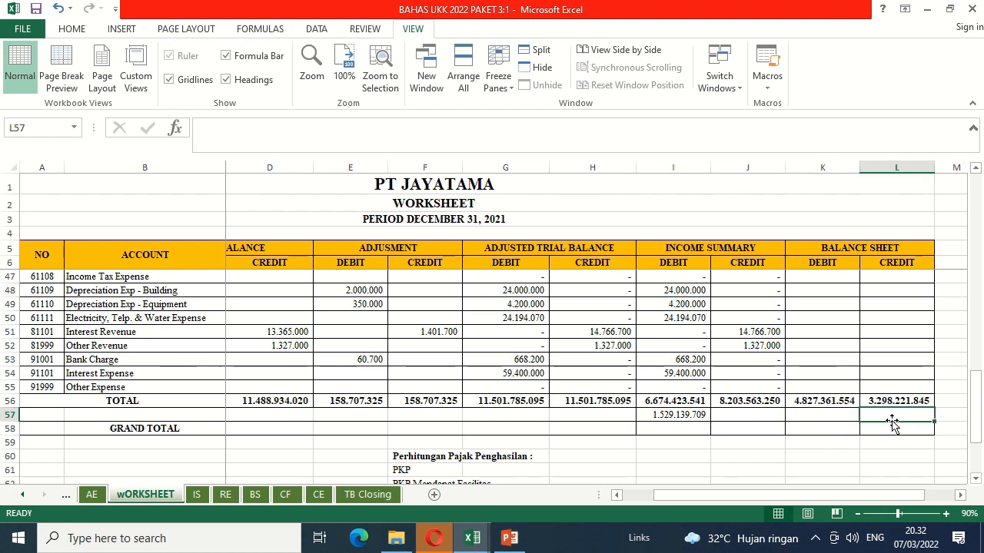
pyautogui.write('=')
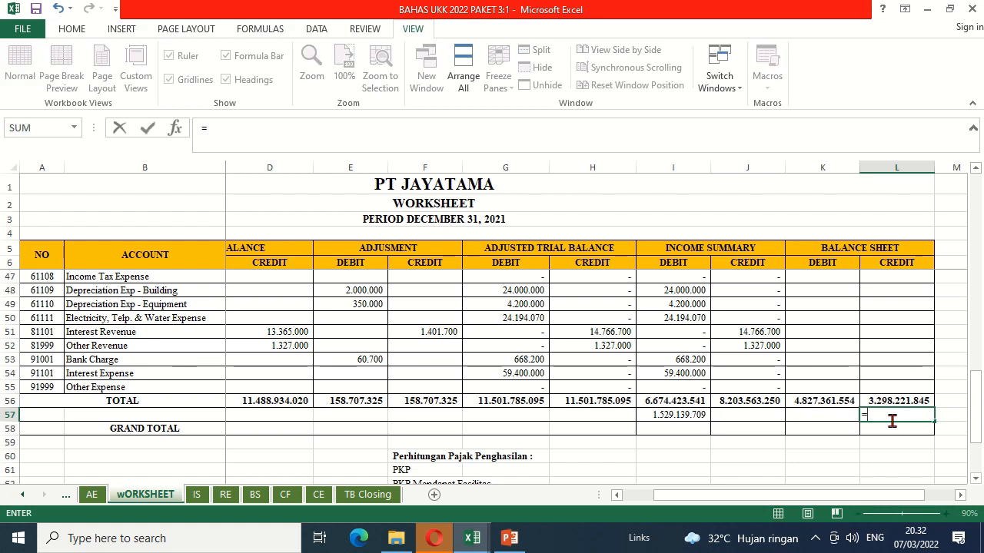
pyautogui.click(835, 401)
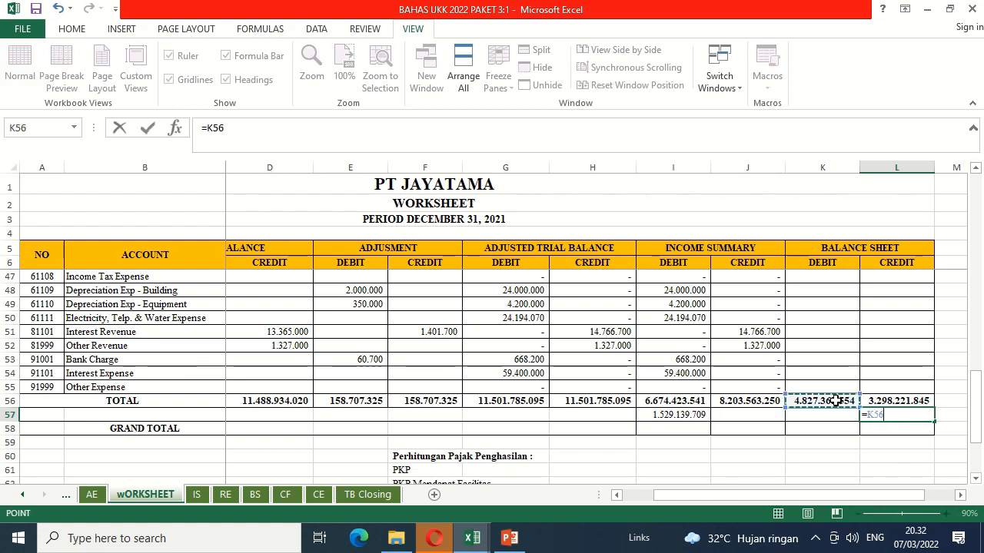
pyautogui.write('-')
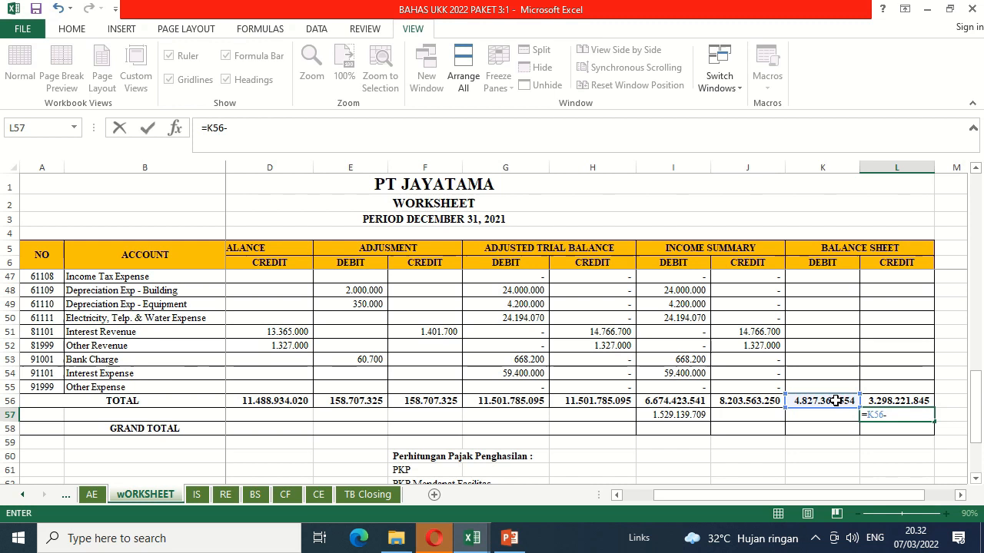
pyautogui.click(888, 401)
pyautogui.press('Return')
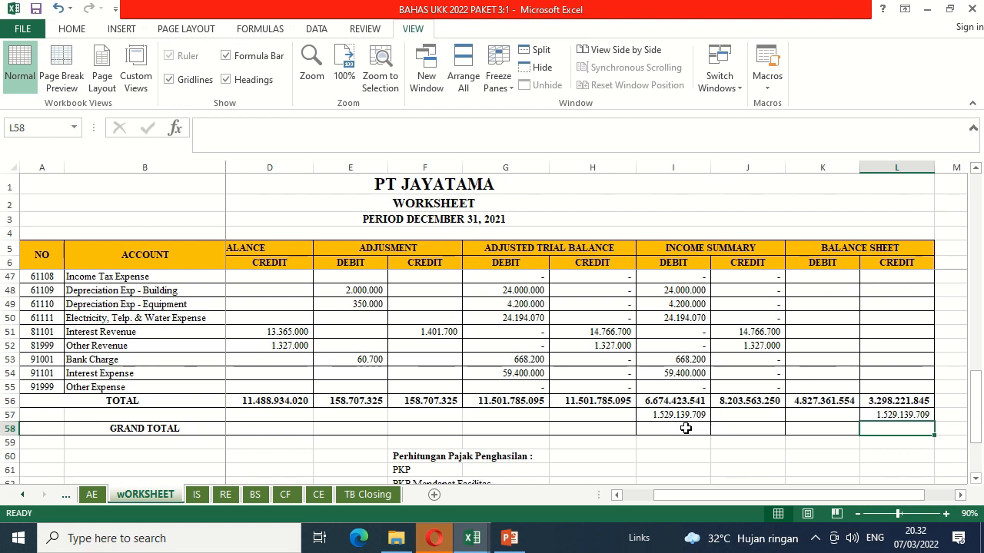
# Change the font color of the NETT EARNING label in B57 to black.
pyautogui.click(153, 410)
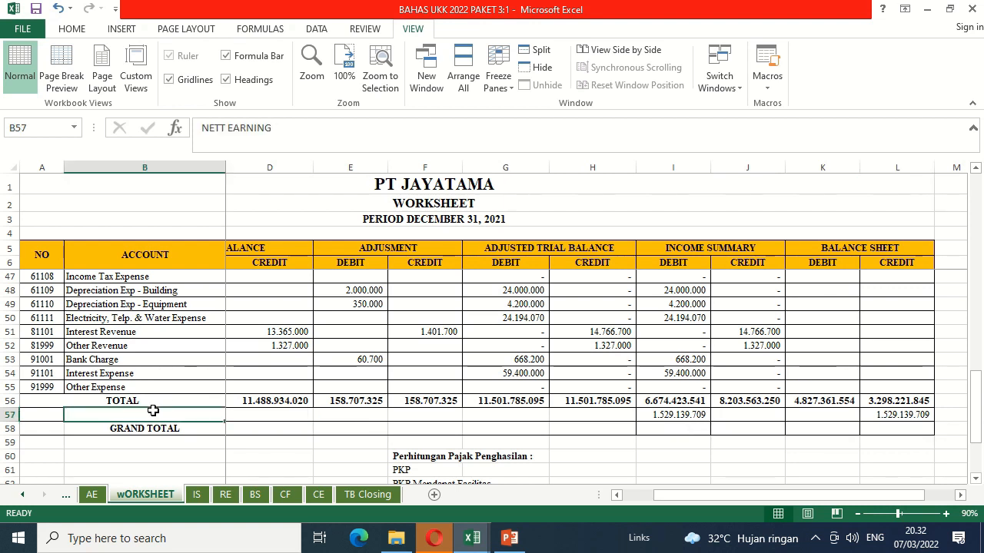
pyautogui.click(73, 30)
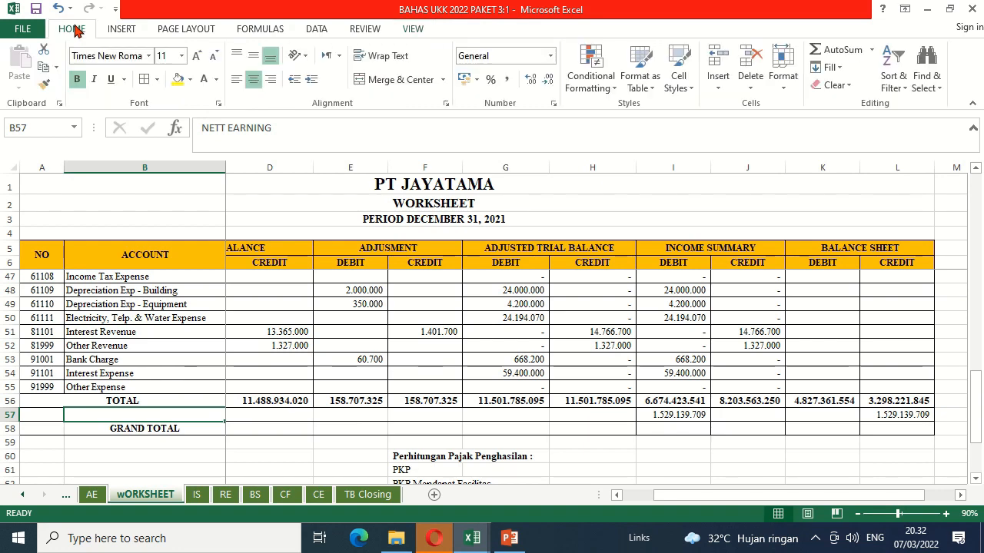
pyautogui.click(206, 80)
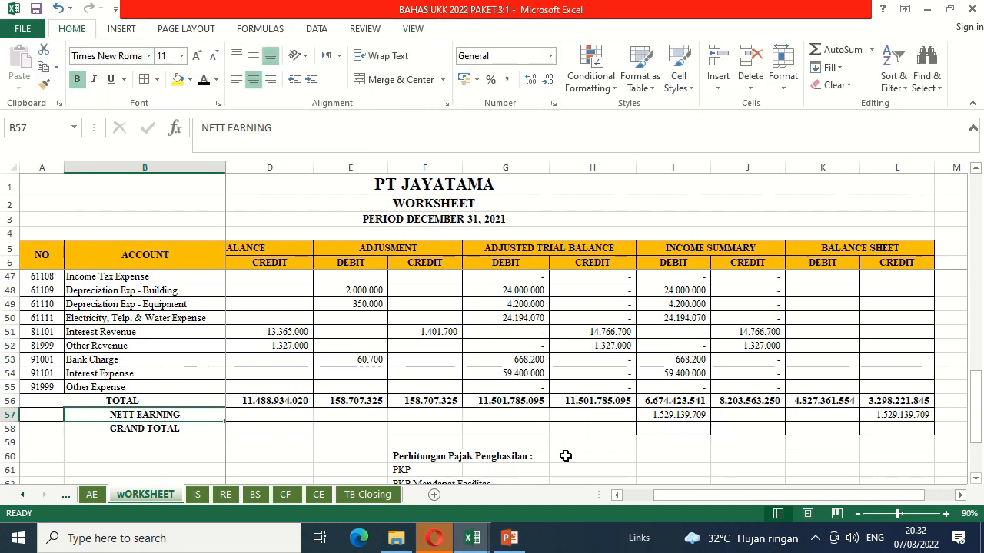
# Examine the Perhitungan Pajak Penghasilan block below the worksheet, from PKP to Total PPh Terutang.
pyautogui.click(495, 442)
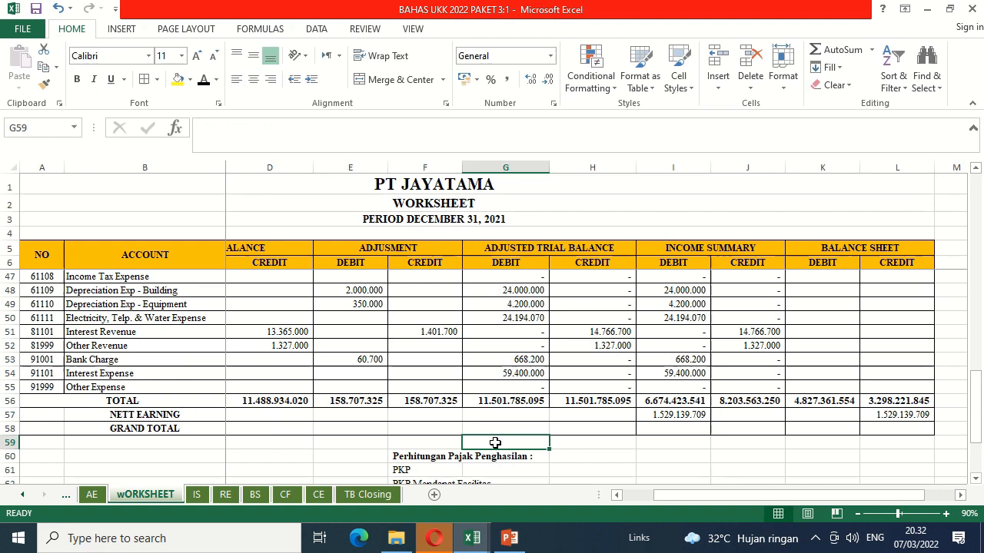
pyautogui.press('Down')
pyautogui.press('Down')
pyautogui.press('Down')
pyautogui.press('Down')
pyautogui.press('Down')
pyautogui.press('Down')
pyautogui.press('Down')
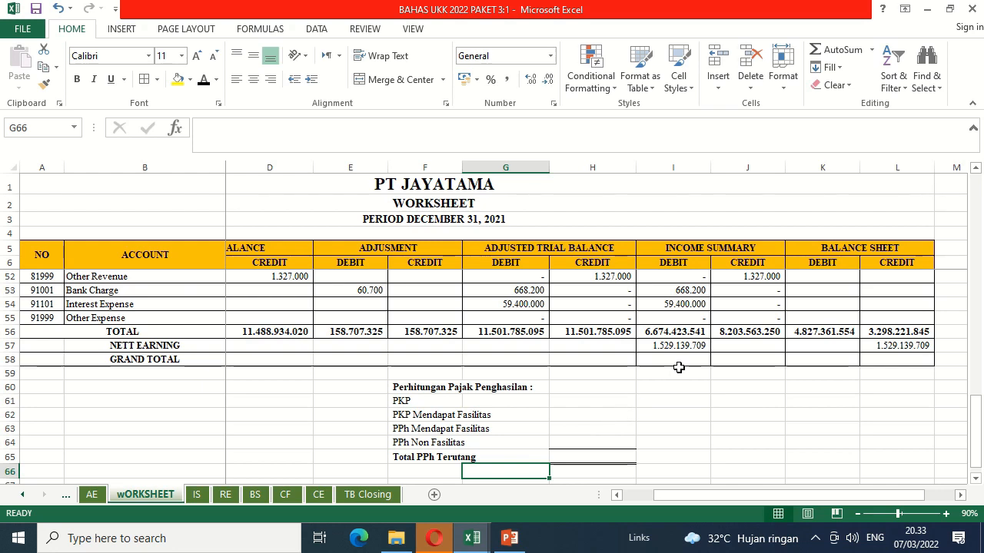
# Review the Income Summary amounts from Interest Expense back up to Sales of Merchandise.
pyautogui.click(715, 305)
pyautogui.press('Up')
pyautogui.press('Up')
pyautogui.press('Up')
pyautogui.press('Up')
pyautogui.press('Up')
pyautogui.press('Up')
pyautogui.press('Up')
pyautogui.press('Up')
pyautogui.press('Up')
pyautogui.press('Up')
pyautogui.press('Up')
pyautogui.press('Up')
pyautogui.press('Up')
pyautogui.press('Up')
pyautogui.press('Up')
pyautogui.press('Up')
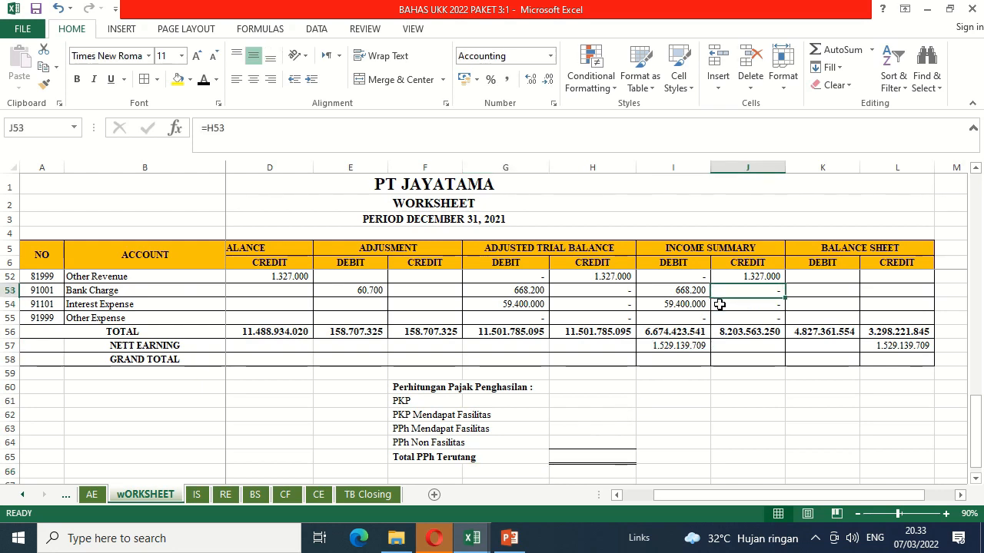
pyautogui.press('Up')
pyautogui.press('Up')
pyautogui.press('Up')
pyautogui.press('Up')
pyautogui.press('Up')
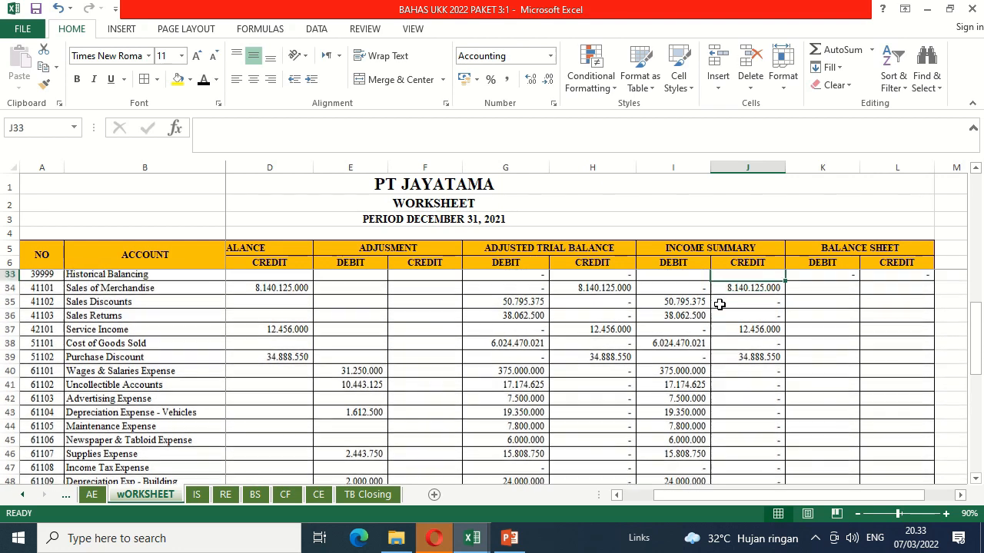
pyautogui.press('Down')
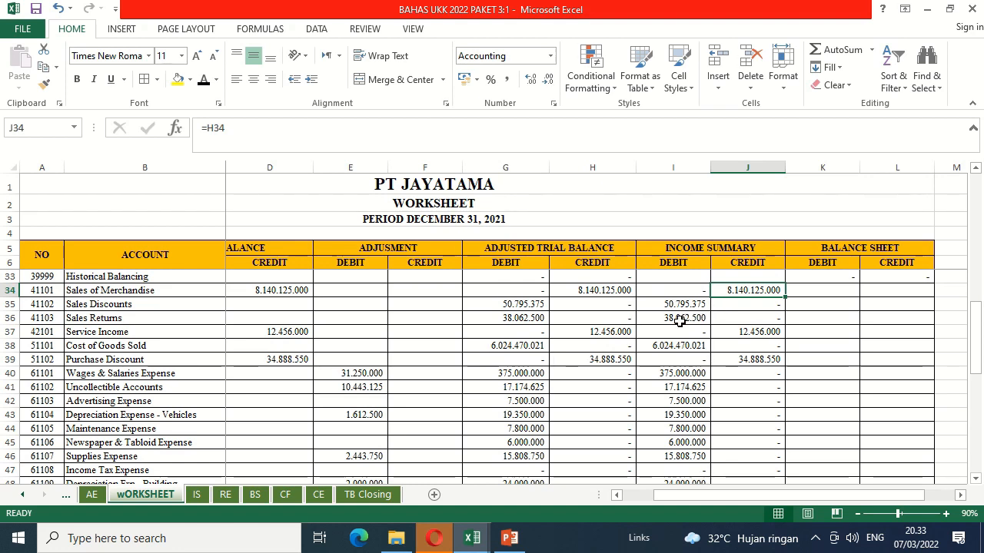
pyautogui.click(579, 455)
pyautogui.press('Down')
pyautogui.press('Down')
pyautogui.press('Down')
pyautogui.press('Down')
pyautogui.press('Down')
pyautogui.press('Down')
pyautogui.press('Down')
pyautogui.press('Down')
pyautogui.press('Down')
pyautogui.press('Down')
pyautogui.press('Down')
pyautogui.press('Down')
pyautogui.press('Down')
pyautogui.press('Down')
pyautogui.press('Down')
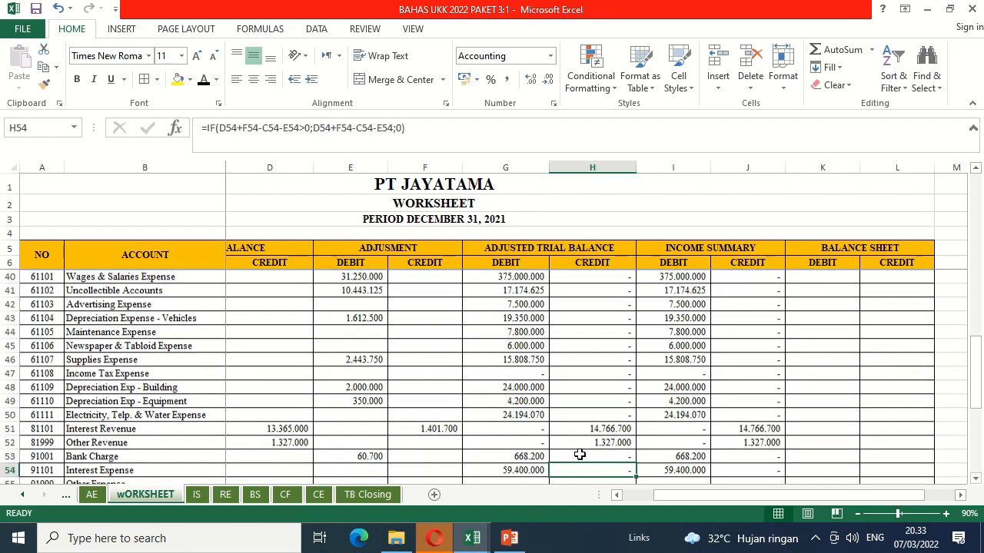
pyautogui.press('Down')
pyautogui.press('Down')
pyautogui.press('Down')
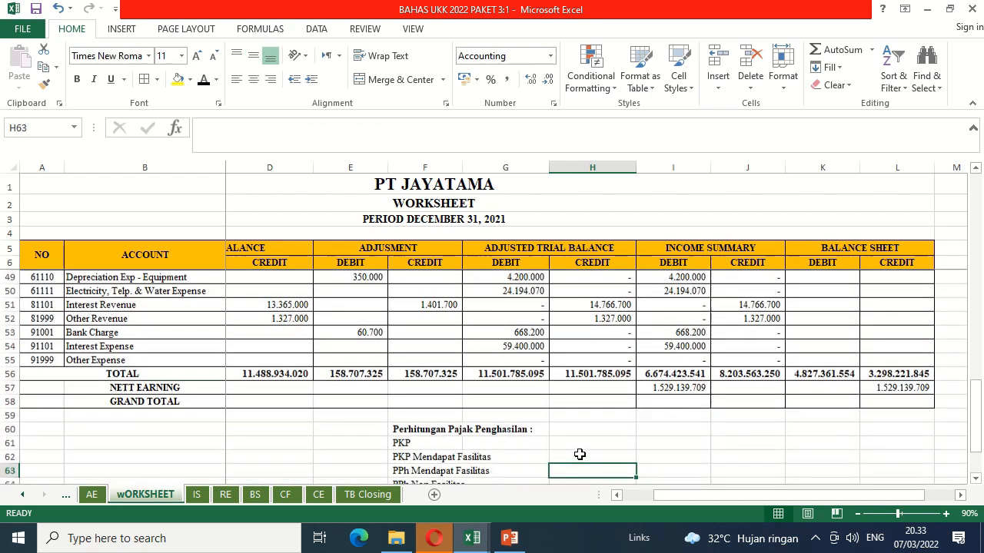
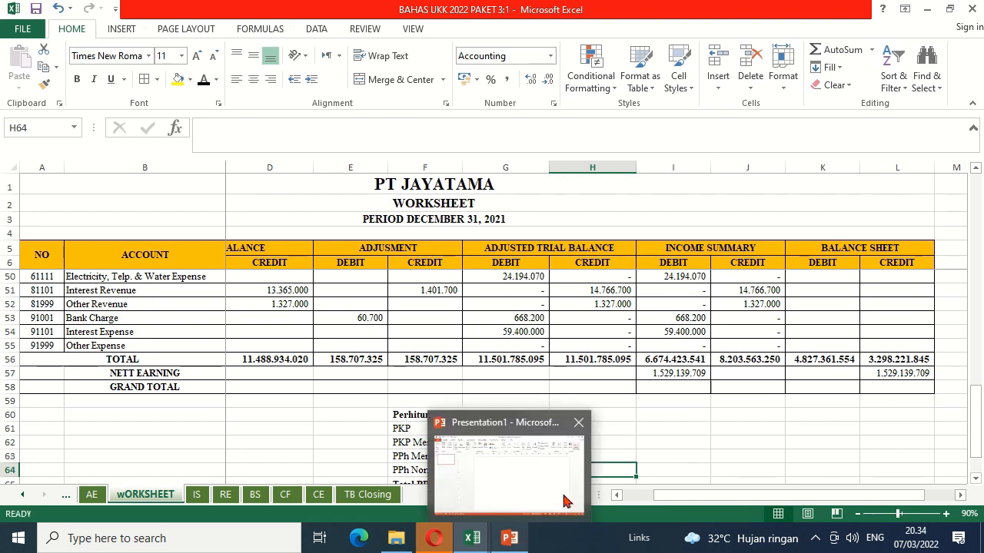
pyautogui.click(647, 436)
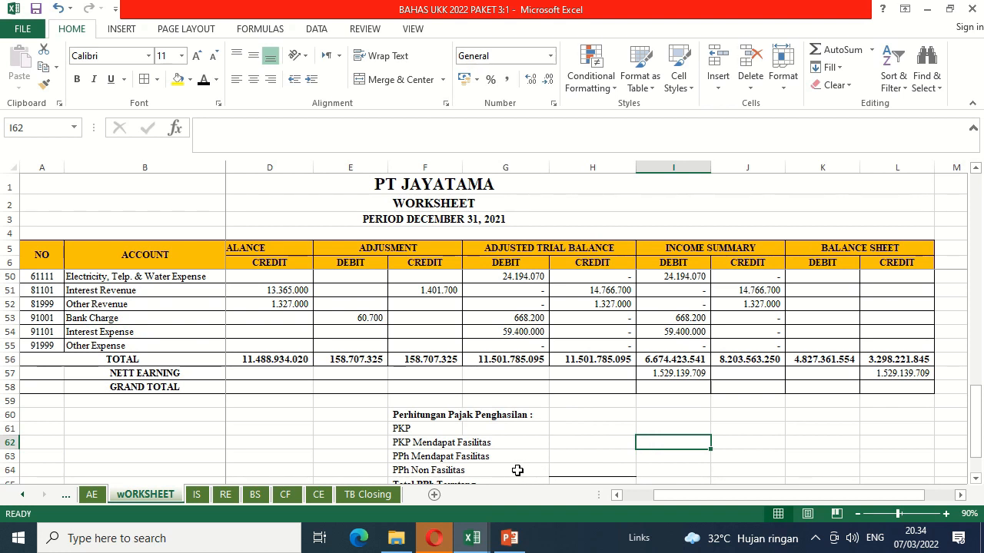
pyautogui.click(602, 431)
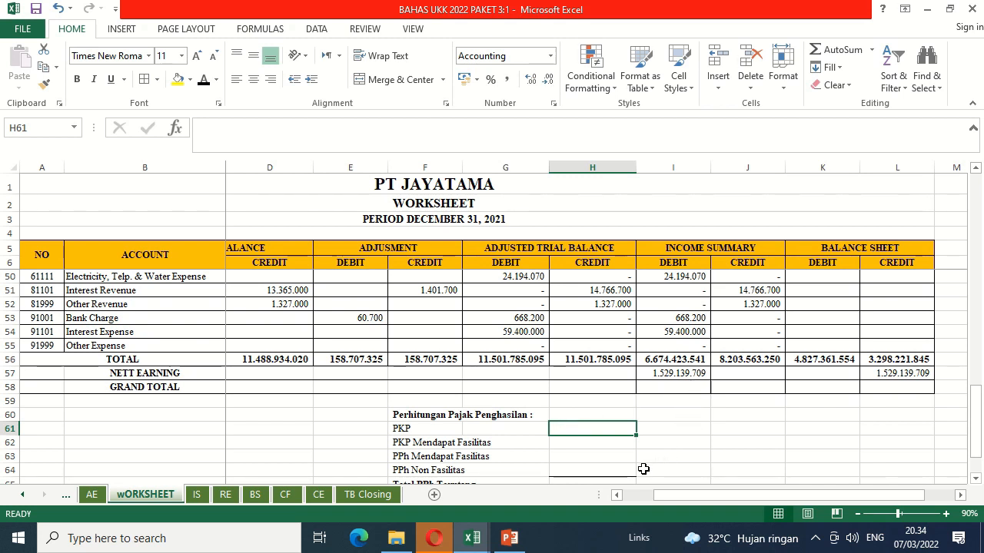
pyautogui.write('15')
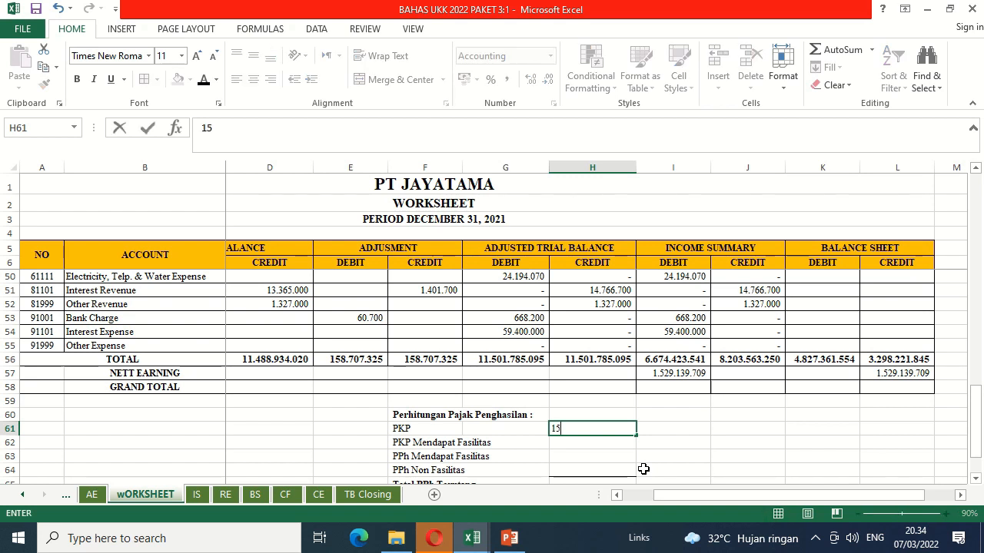
pyautogui.write('291390000')
pyautogui.press('Return')
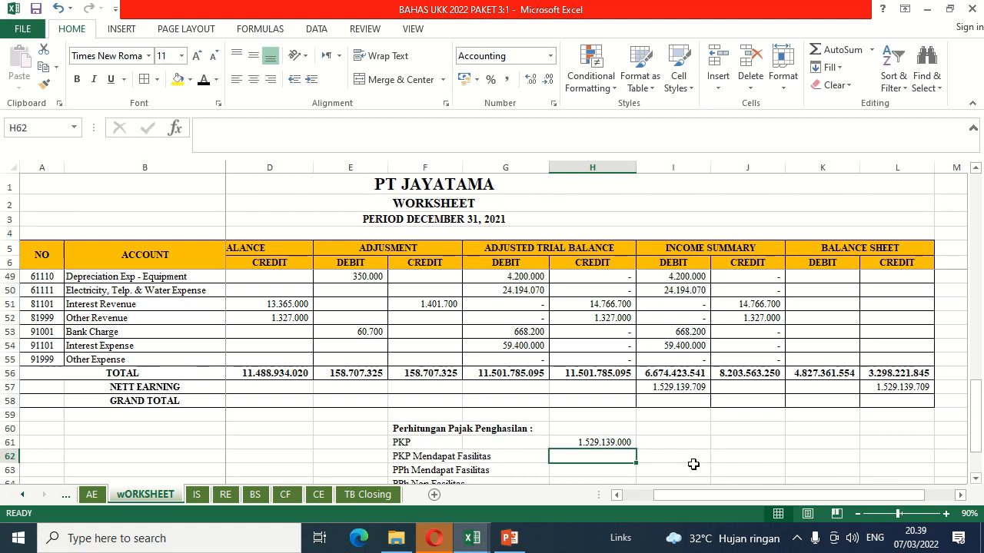
pyautogui.write('=')
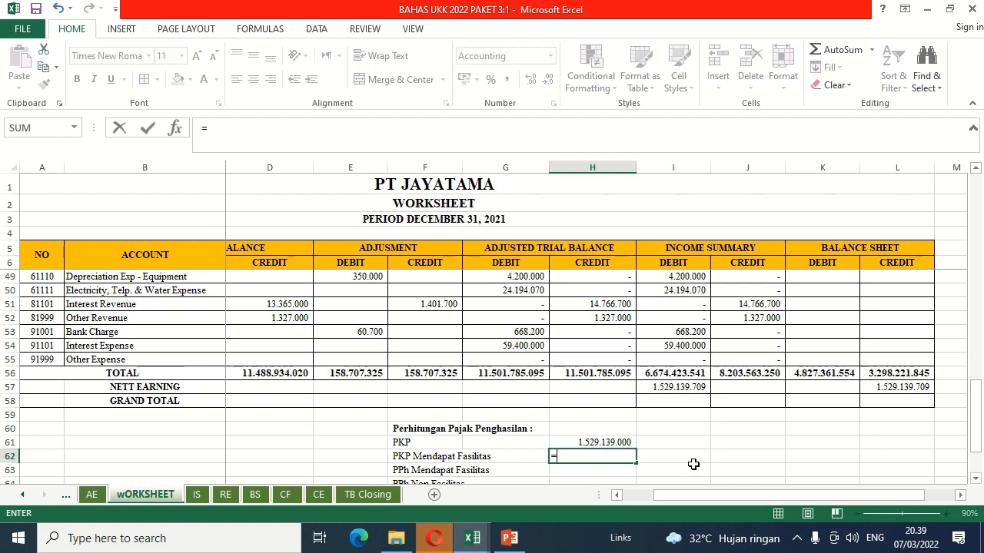
pyautogui.write('48000')
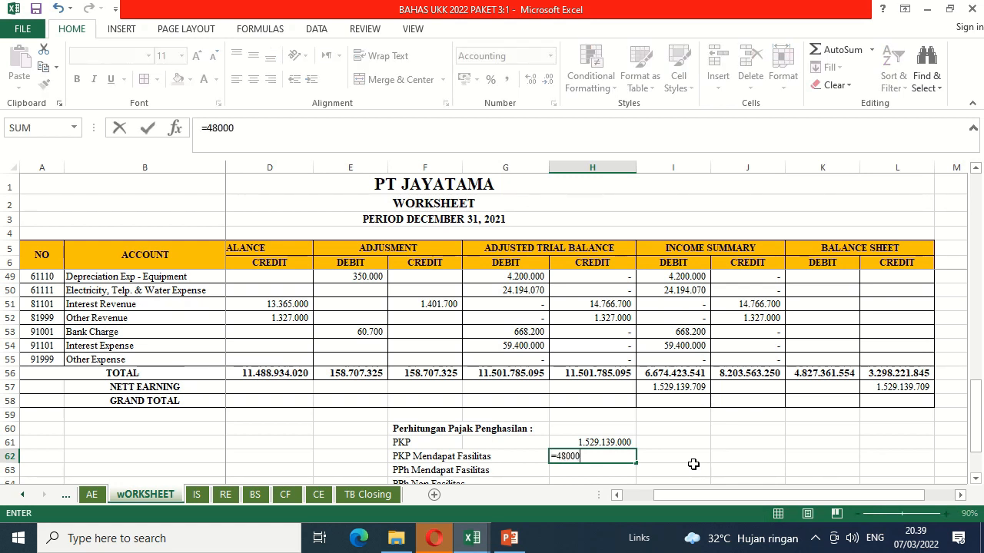
pyautogui.write('00000/(')
pyautogui.moveTo(976, 173); pyautogui.dragTo(976, 174)
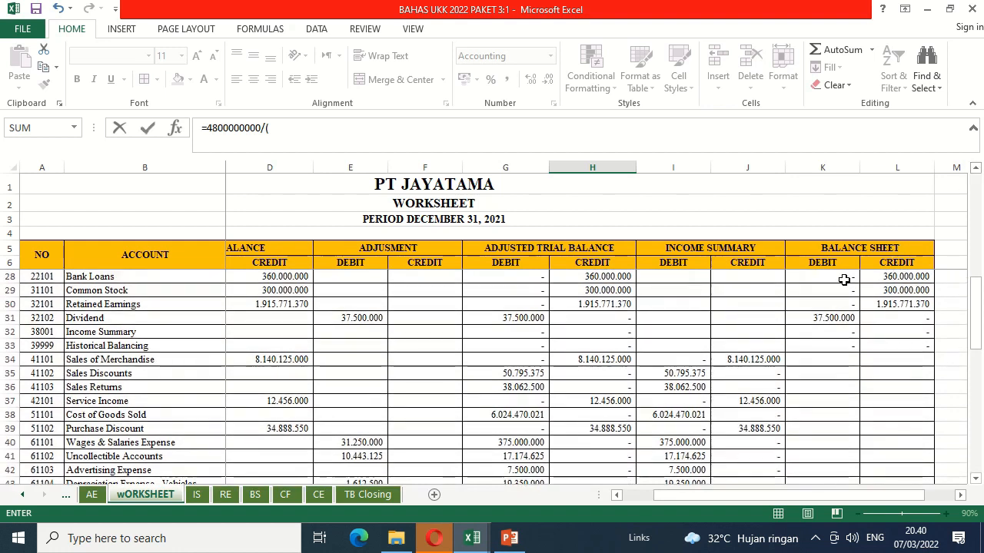
pyautogui.click(747, 359)
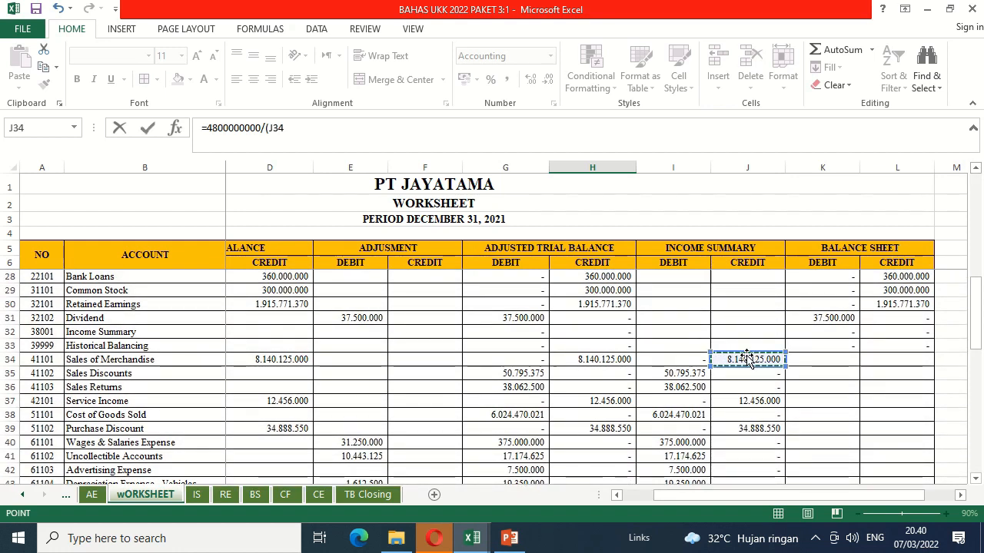
pyautogui.write('-')
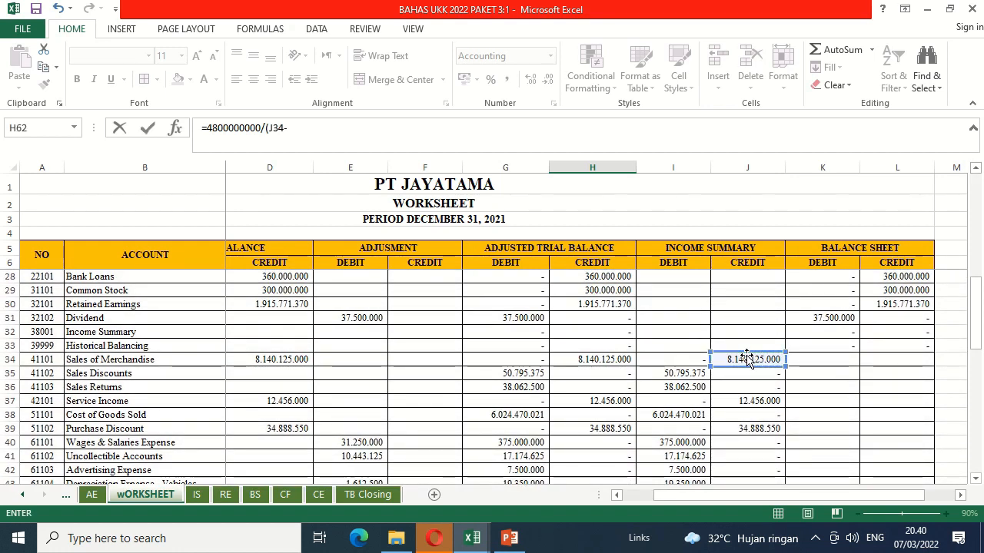
pyautogui.click(692, 387)
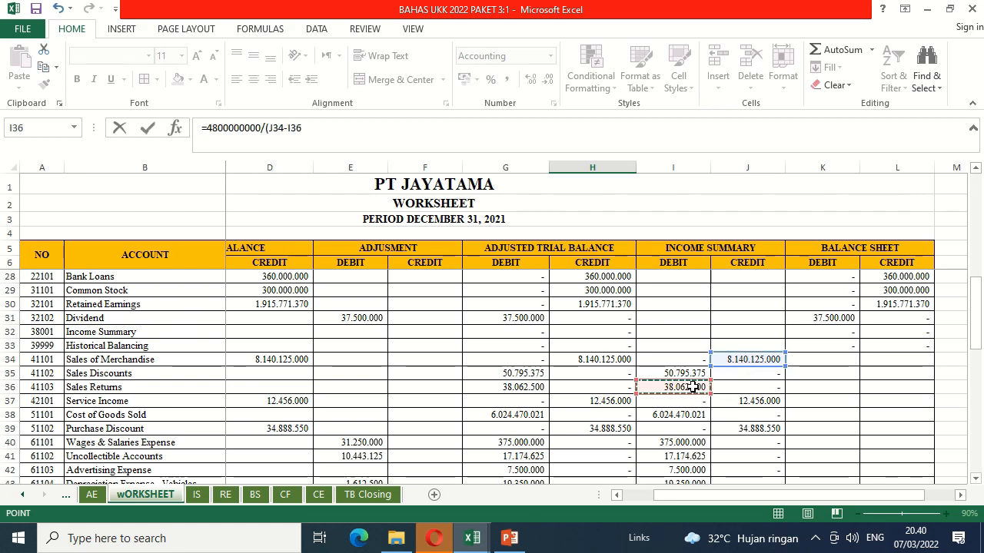
pyautogui.write('+')
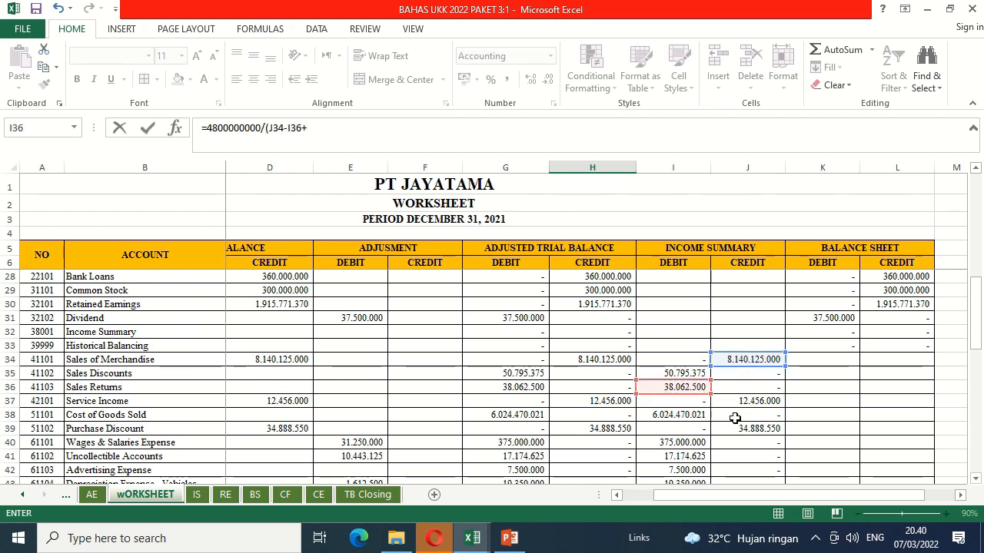
pyautogui.click(765, 402)
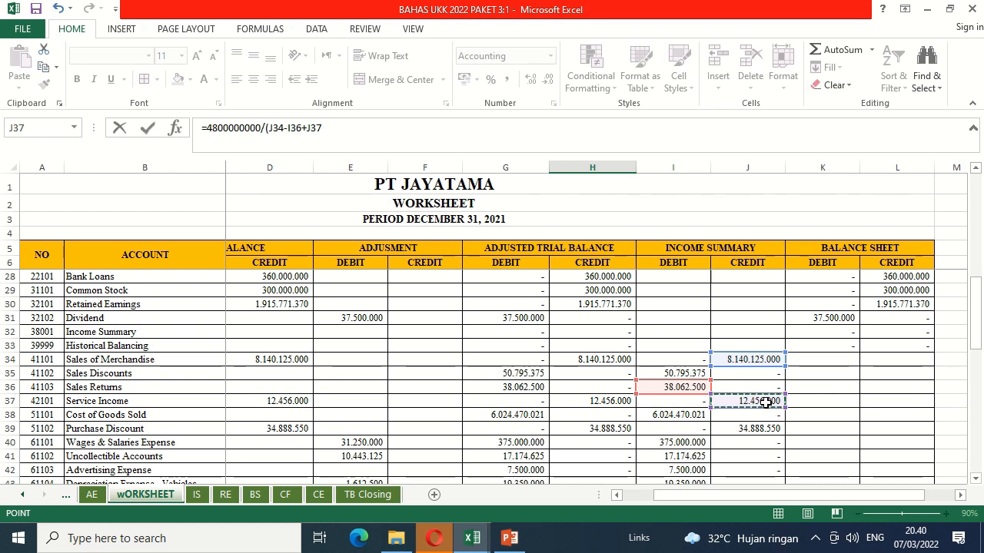
pyautogui.write(')*')
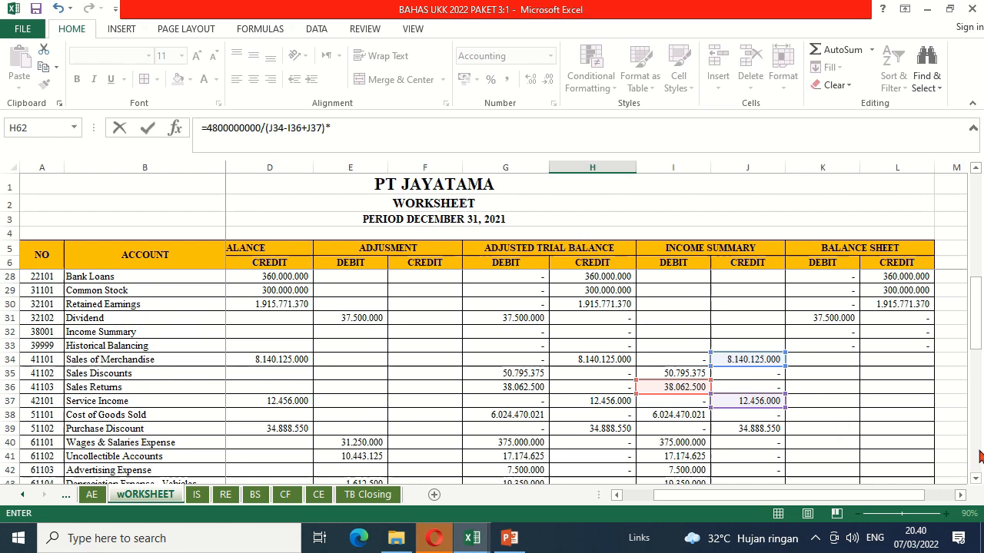
pyautogui.scroll(-6, 979, 457)
pyautogui.scroll(-4, 980, 457)
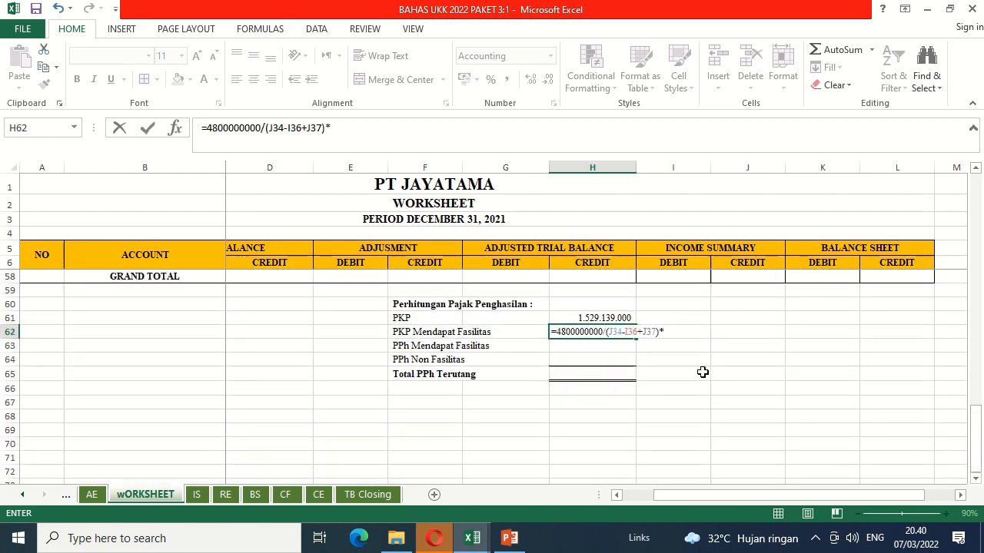
pyautogui.click(607, 317)
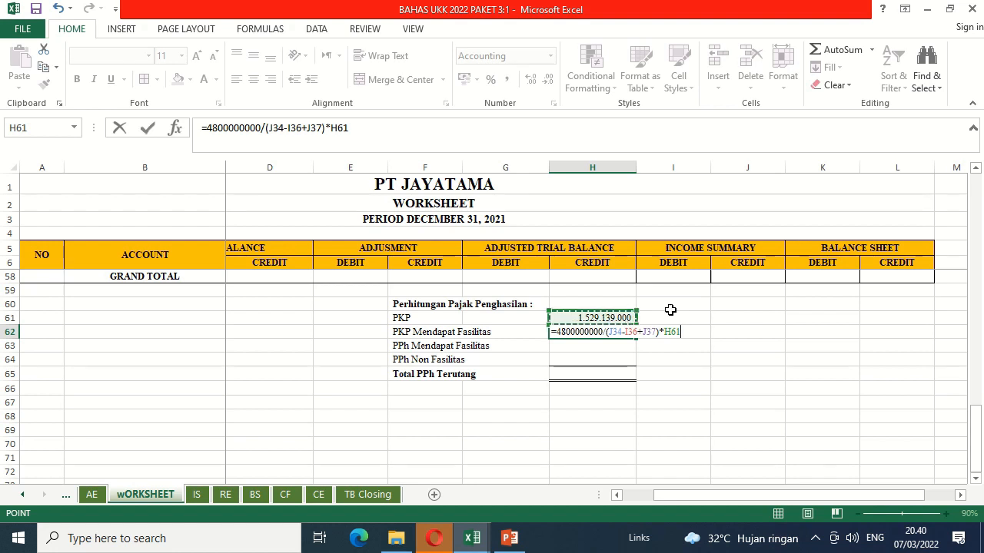
pyautogui.press('Return')
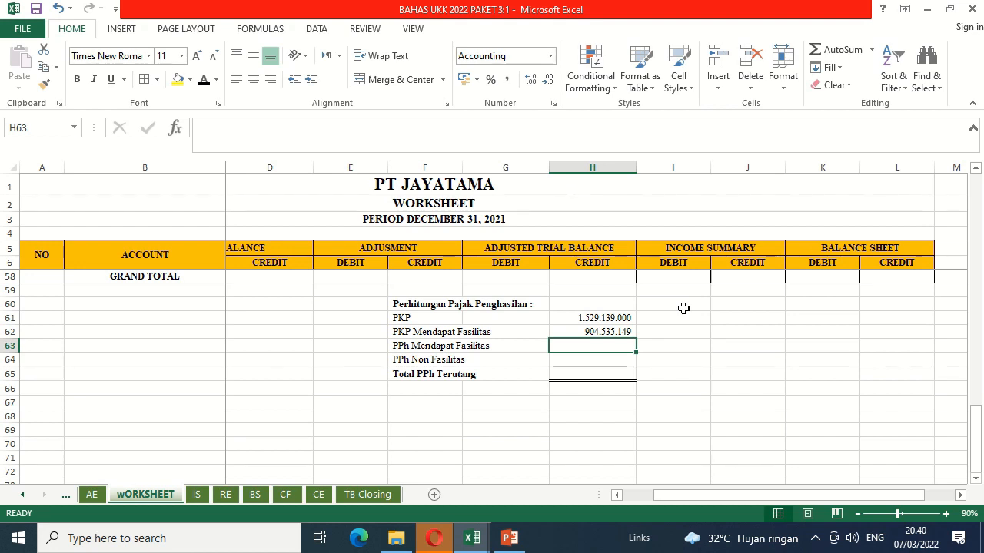
# Calculate PPh Mendapat Fasilitas in H63 with the formula =H62*22%*50%.
pyautogui.write('=')
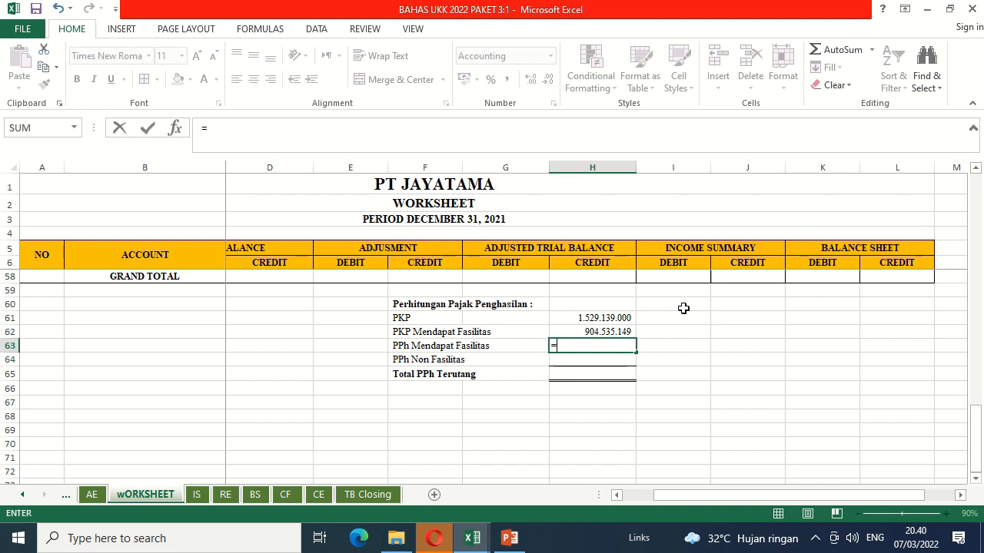
pyautogui.press('Up')
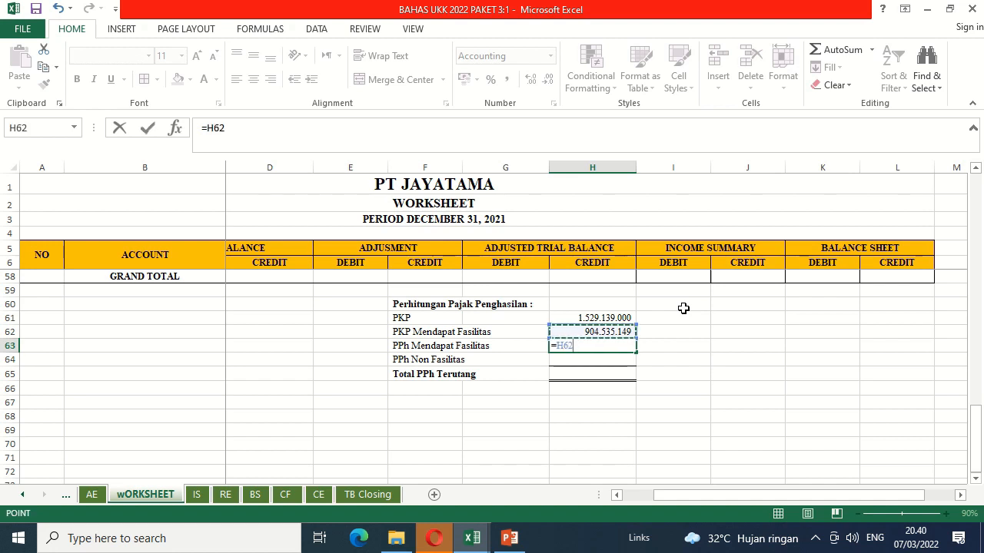
pyautogui.write('*22%*')
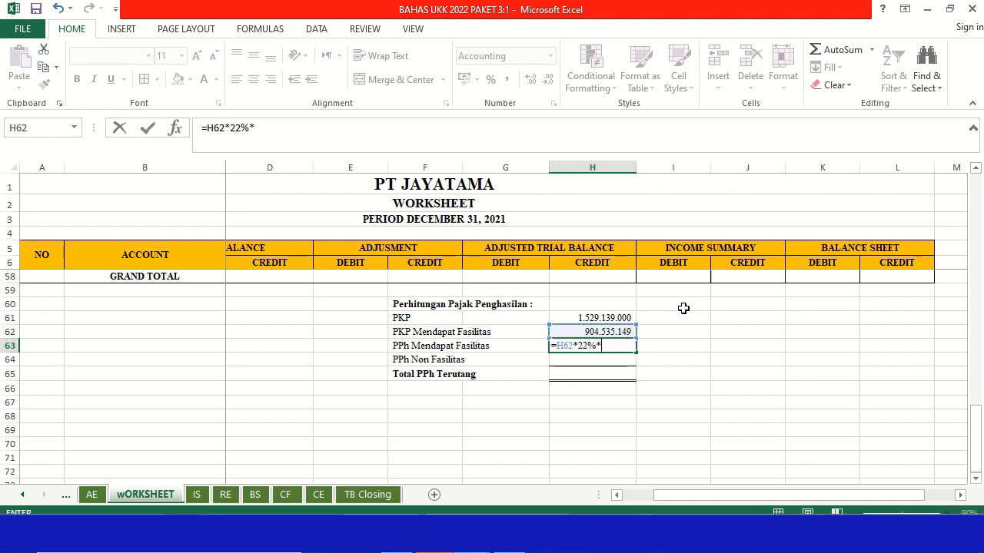
pyautogui.write('550%')
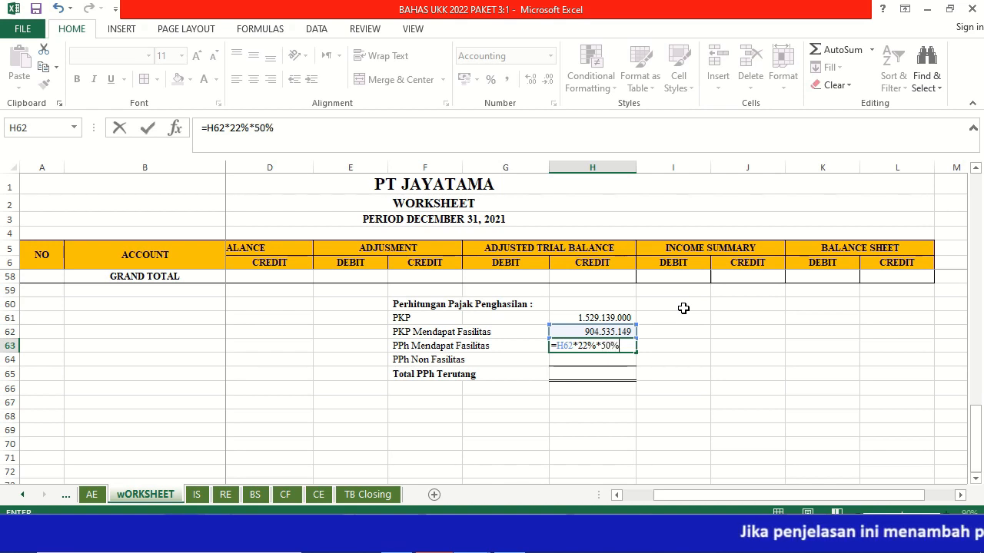
pyautogui.press('Return')
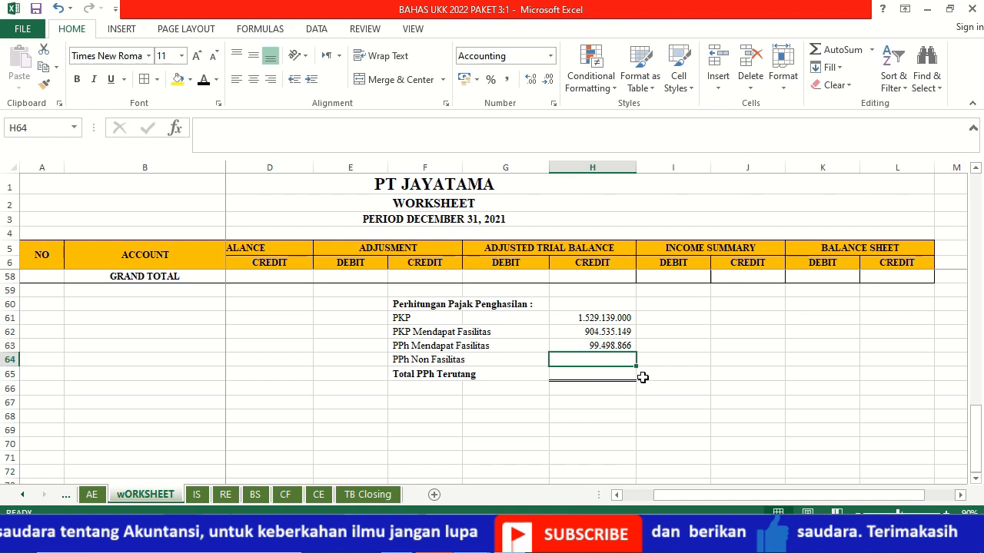
# Calculate PPh Non Fasilitas in H64 with the formula =(H61-H62)*22%.
pyautogui.write('=')
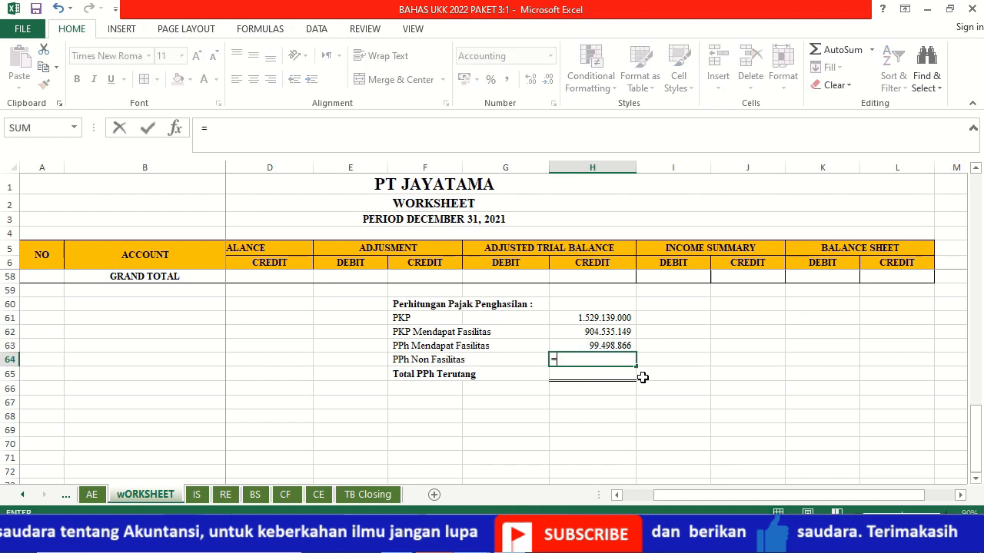
pyautogui.write('(')
pyautogui.click(575, 317)
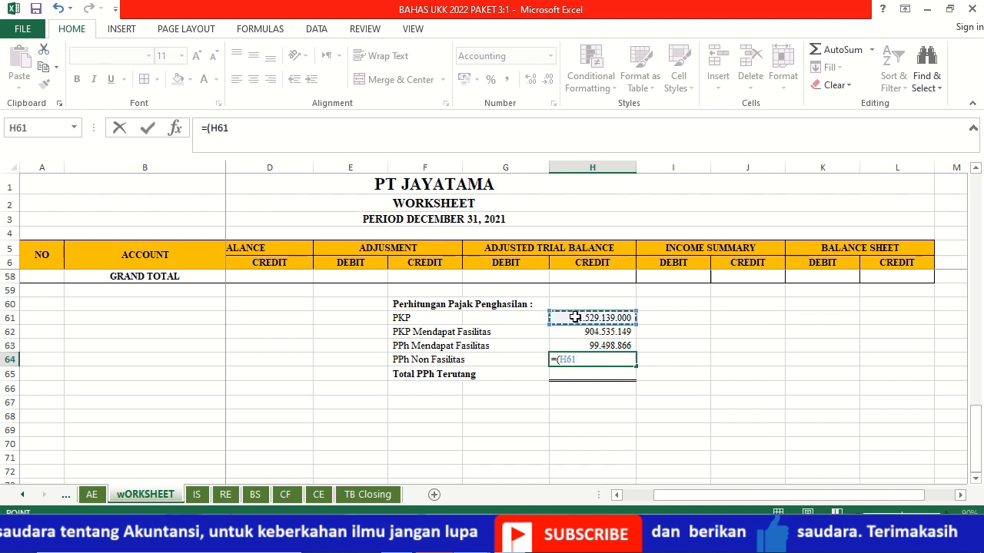
pyautogui.write('-')
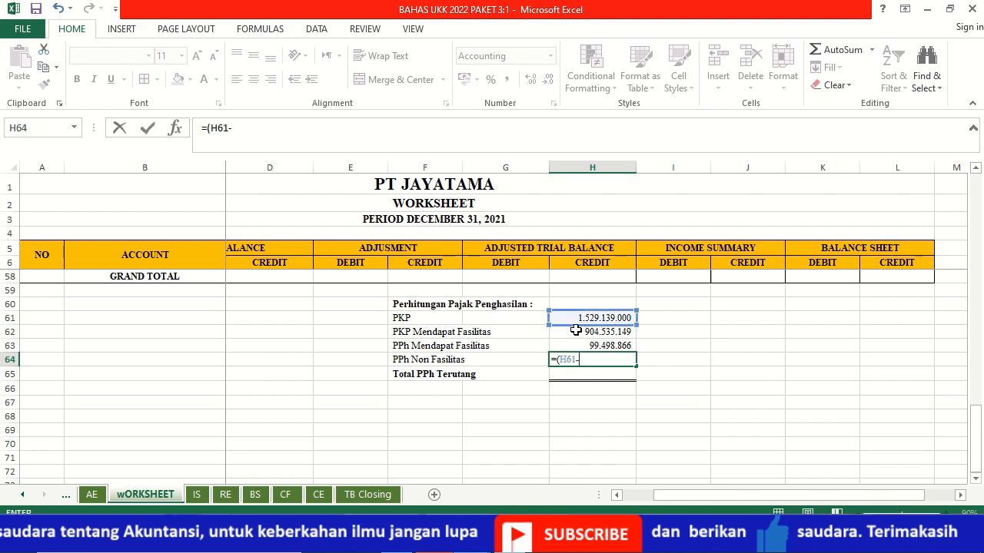
pyautogui.click(569, 332)
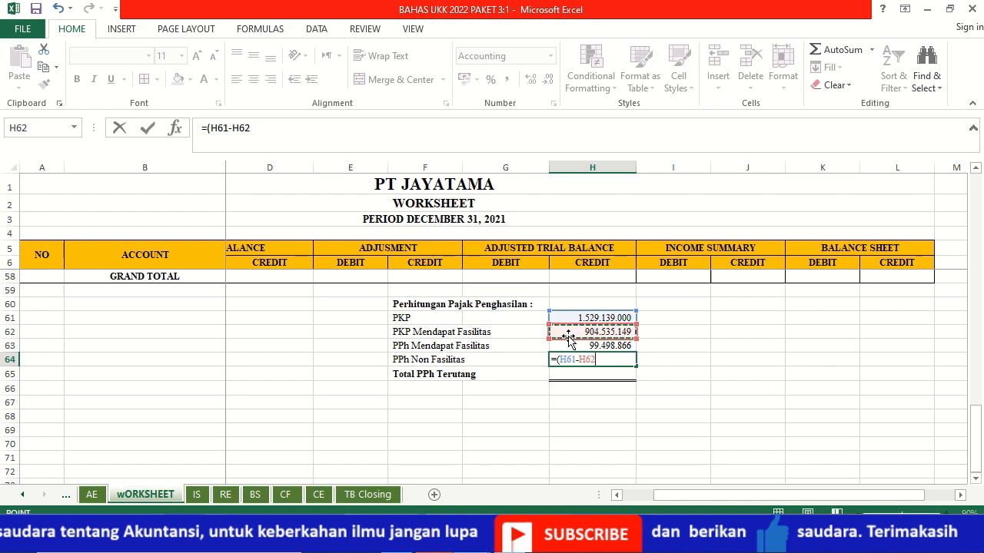
pyautogui.write(')')
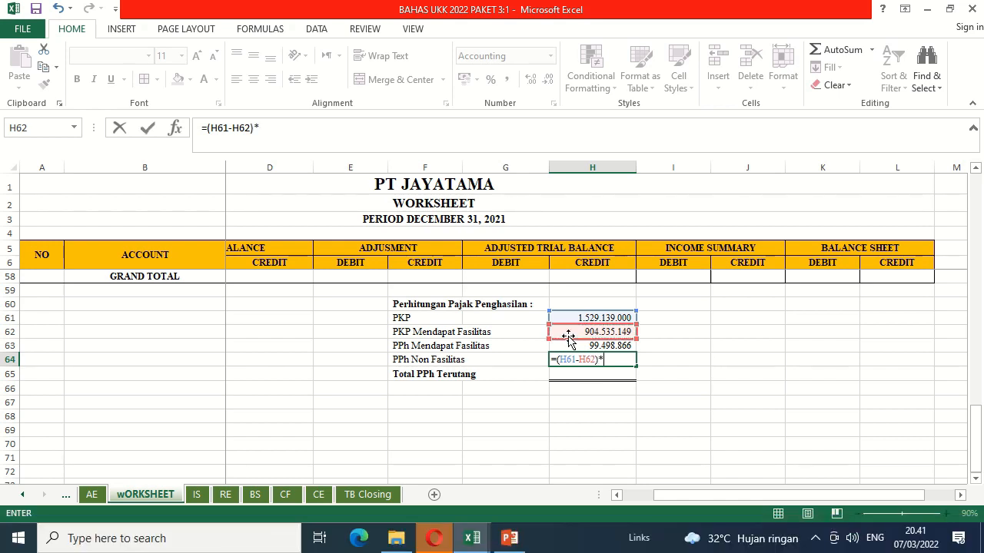
pyautogui.write('*22%')
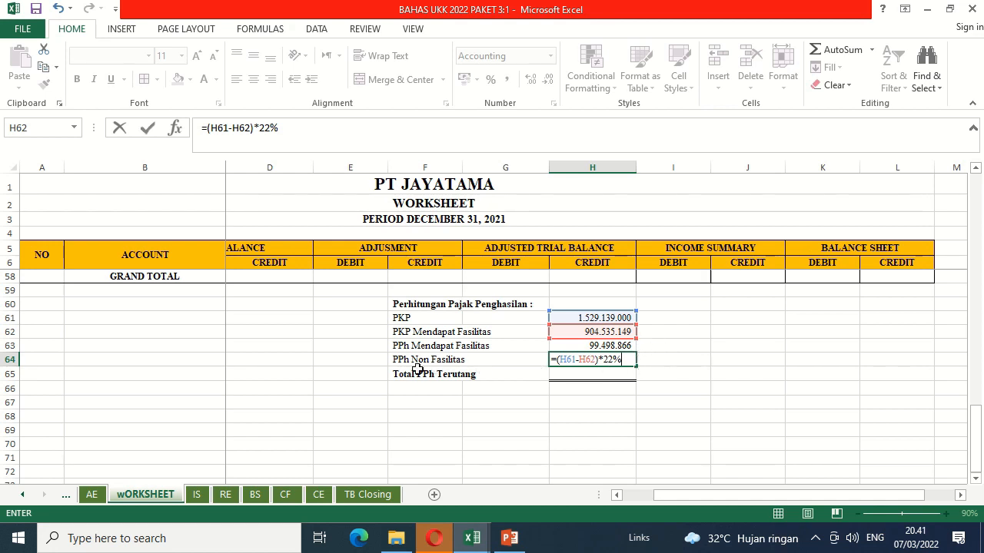
pyautogui.press('Return')
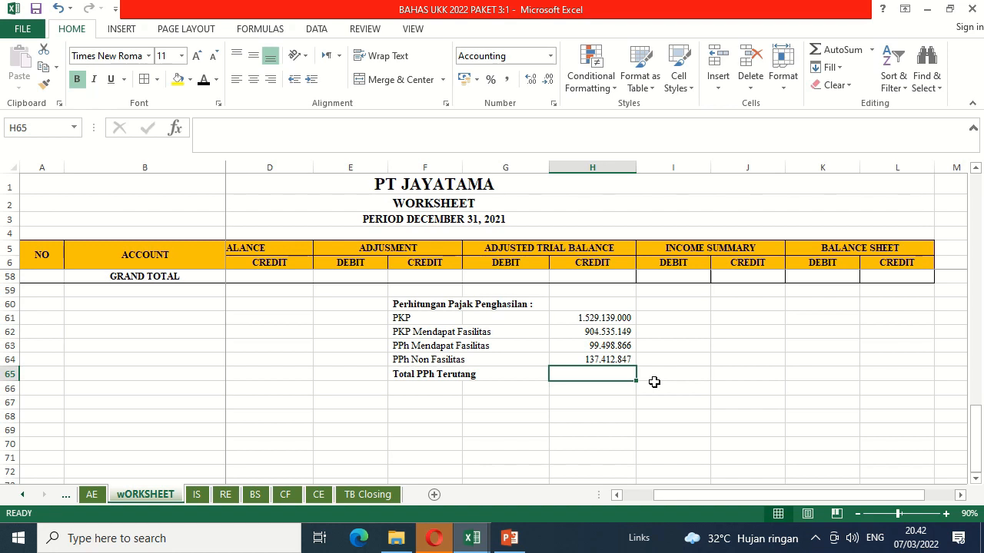
# Calculate Total PPh Terutang in H65 by adding the facility and non-facility tax amounts in H63 and H64.
pyautogui.write('=')
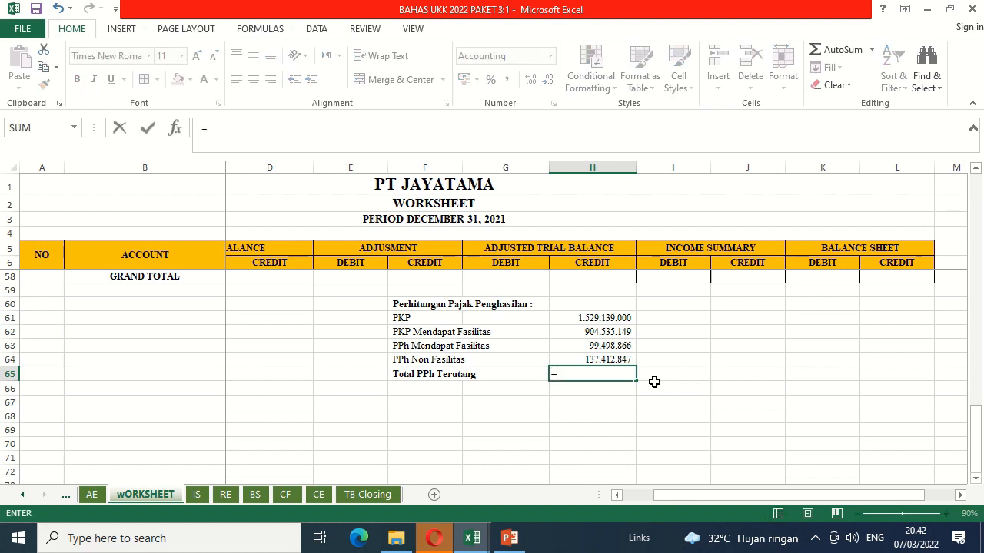
pyautogui.press('Up')
pyautogui.press('Up')
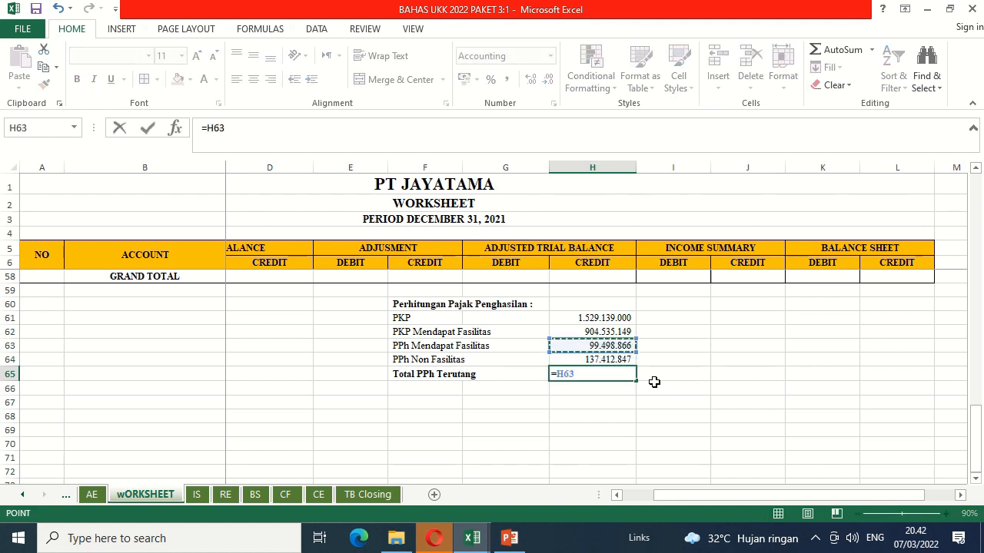
pyautogui.write('+')
pyautogui.press('Up')
pyautogui.press('Return')
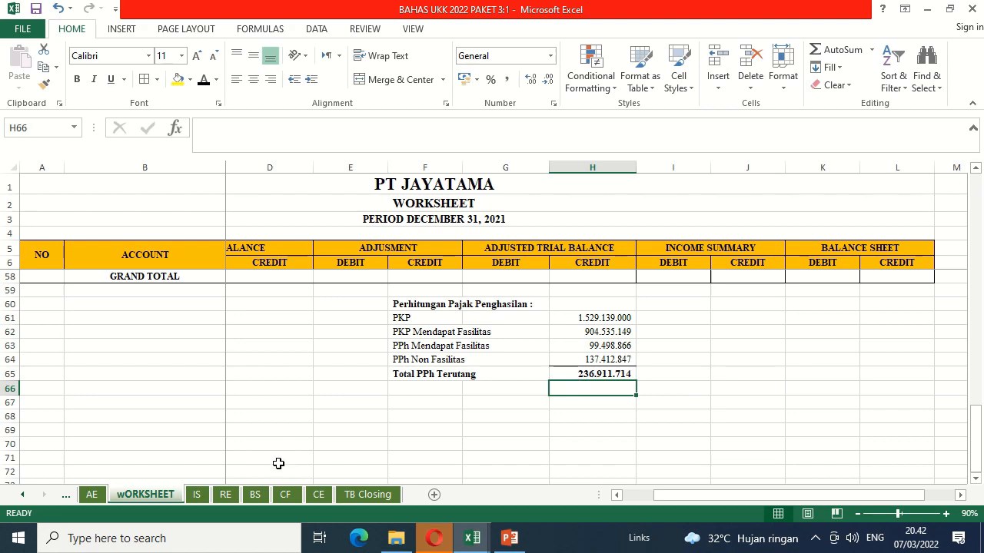
# On the AE sheet, link the Income Tax Expense debit in G33 to Total PPh Terutang with =wORKSHEET!H65.
pyautogui.click(96, 499)
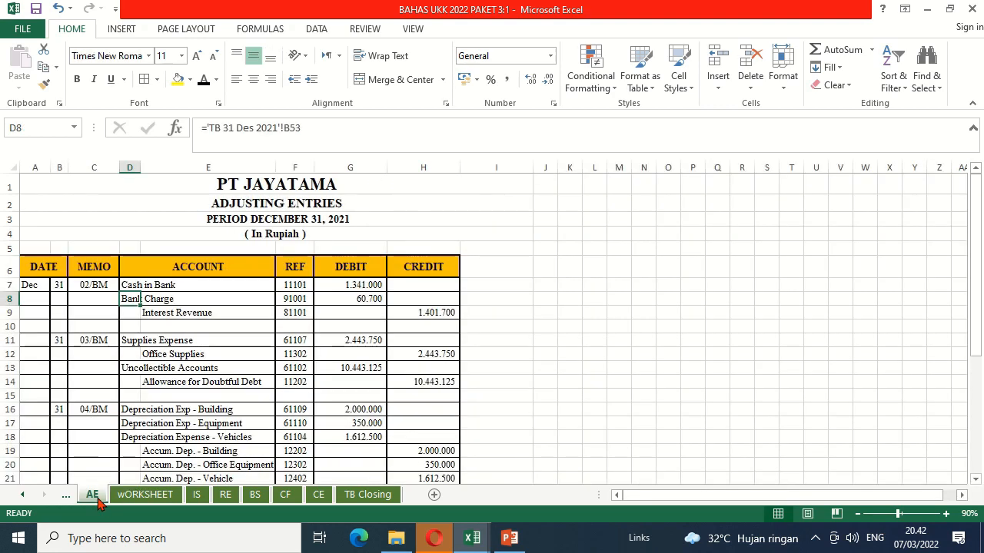
pyautogui.click(347, 455)
pyautogui.scroll(-1, 348, 458)
pyautogui.click(349, 461)
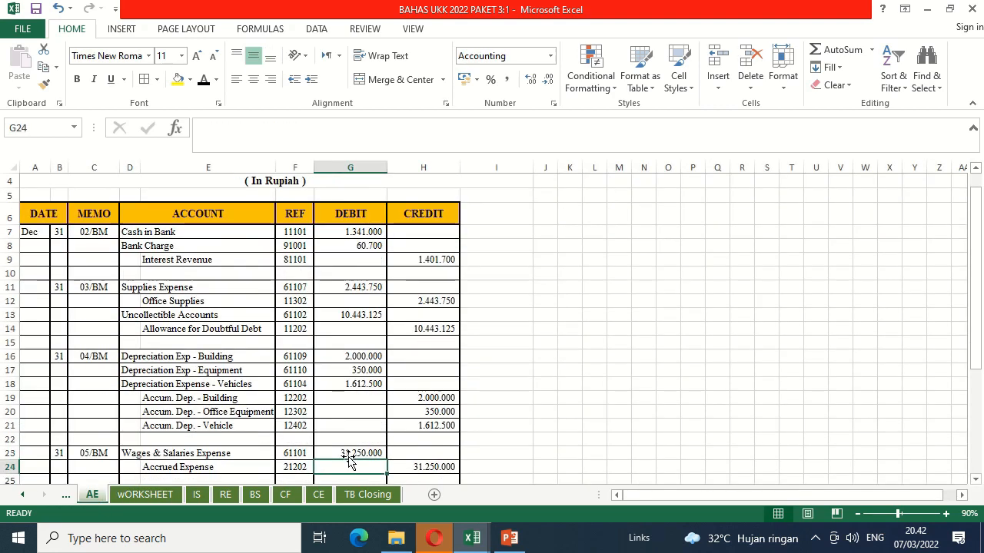
pyautogui.press('Down')
pyautogui.press('Down')
pyautogui.press('Down')
pyautogui.press('Down')
pyautogui.press('Down')
pyautogui.press('Down')
pyautogui.press('Down')
pyautogui.press('Down')
pyautogui.press('Down')
pyautogui.press('Down')
pyautogui.press('Down')
pyautogui.press('Down')
pyautogui.press('Down')
pyautogui.press('Down')
pyautogui.press('Down')
pyautogui.press('Down')
pyautogui.press('Down')
pyautogui.press('Down')
pyautogui.press('Up')
pyautogui.press('Up')
pyautogui.press('Up')
pyautogui.press('Up')
pyautogui.press('Up')
pyautogui.press('Up')
pyautogui.press('Up')
pyautogui.press('Up')
pyautogui.press('Up')
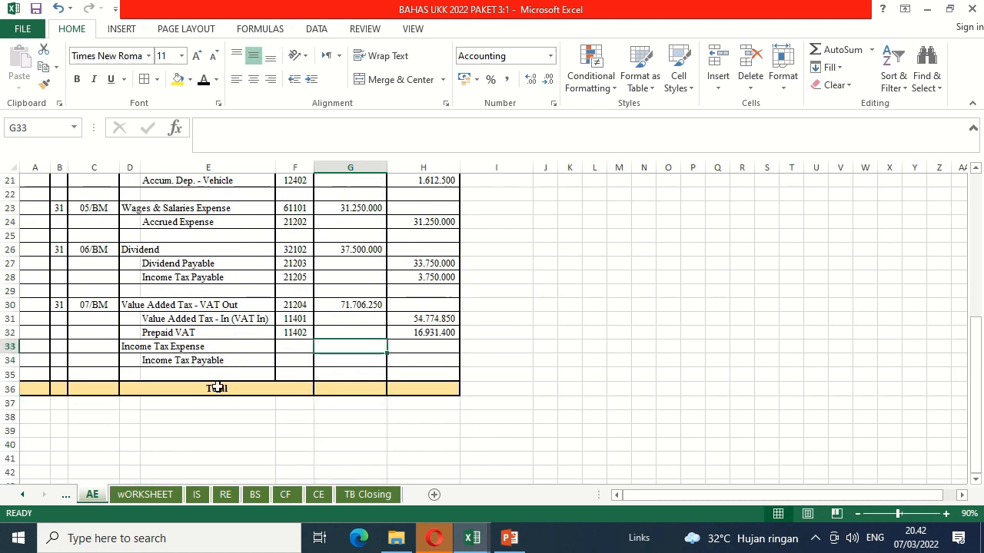
pyautogui.write('=')
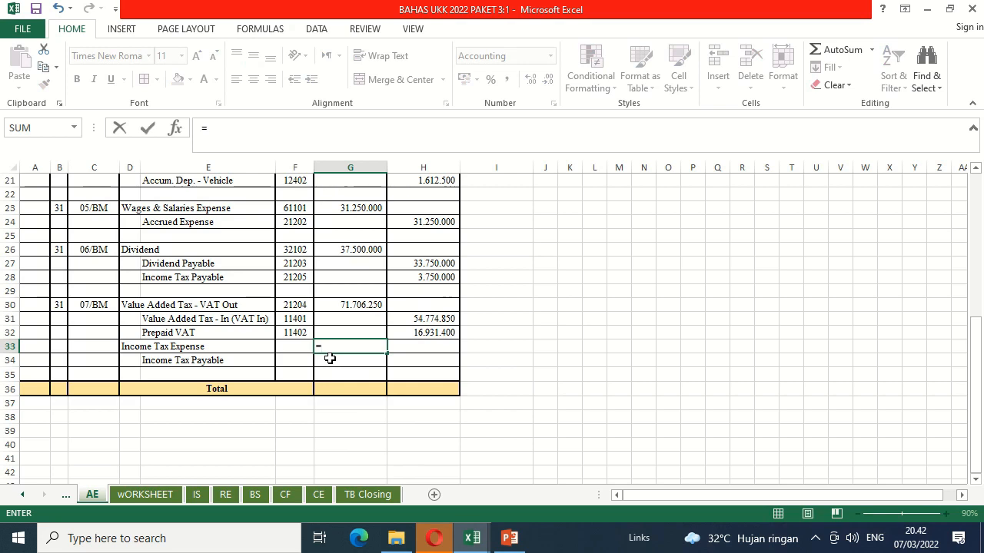
pyautogui.click(146, 494)
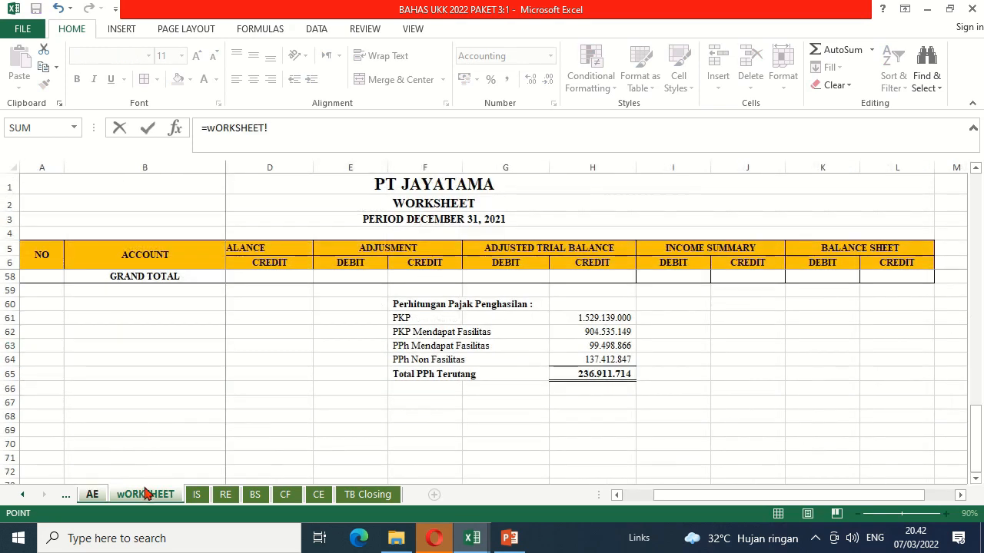
pyautogui.click(579, 375)
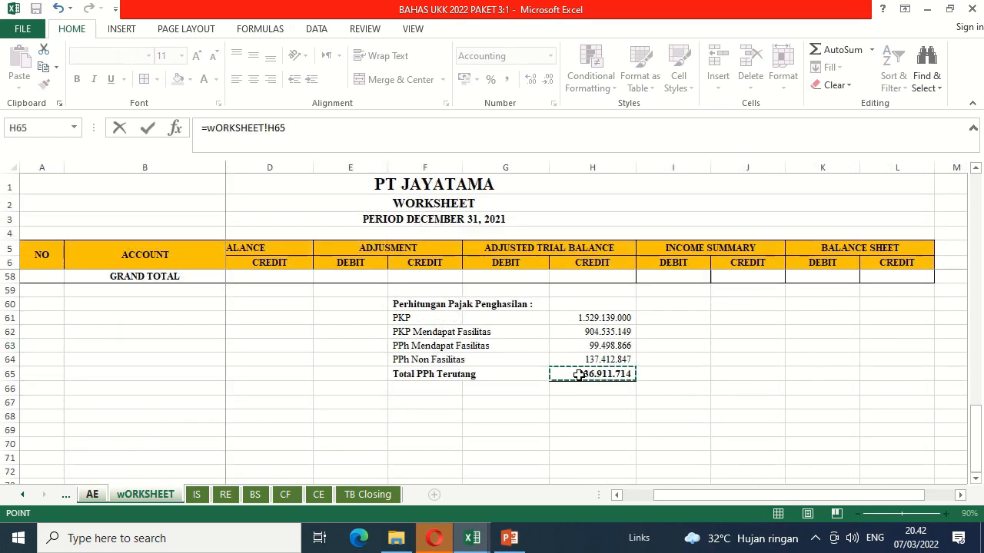
pyautogui.press('Return')
# Set the Income Tax Payable credit in H34 equal to the Income Tax Expense debit in G33.
pyautogui.press('Right')
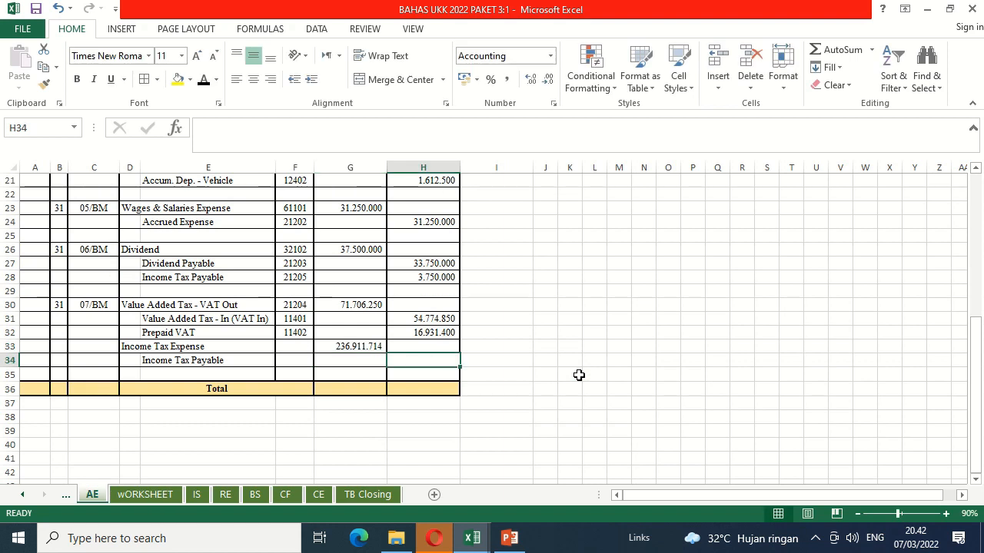
pyautogui.write('=')
pyautogui.press('Up')
pyautogui.press('Left')
pyautogui.press('Return')
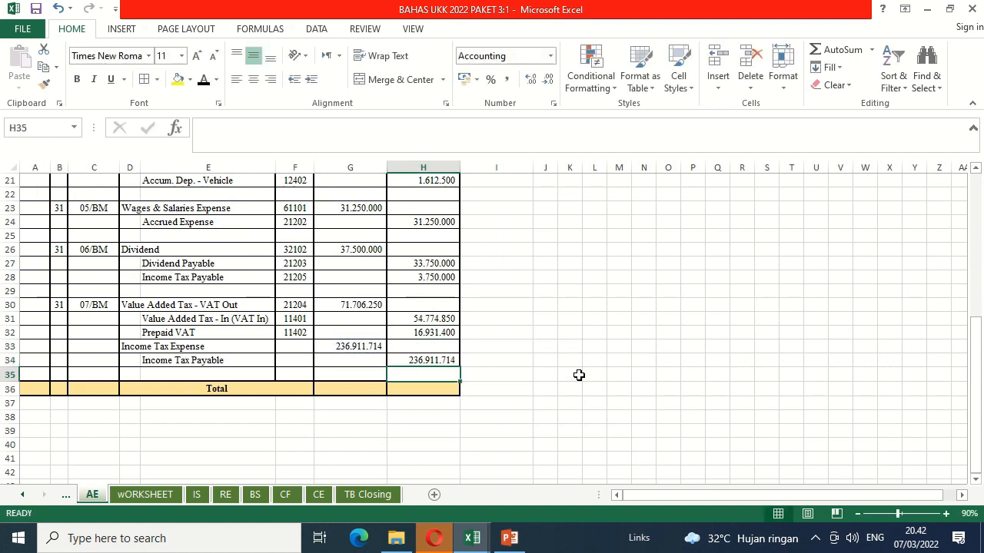
# On the Ledger sheet, apply black font color to row 177, the Income Tax Payable account's second adjustment entry.
pyautogui.click(23, 496)
pyautogui.click(23, 496)
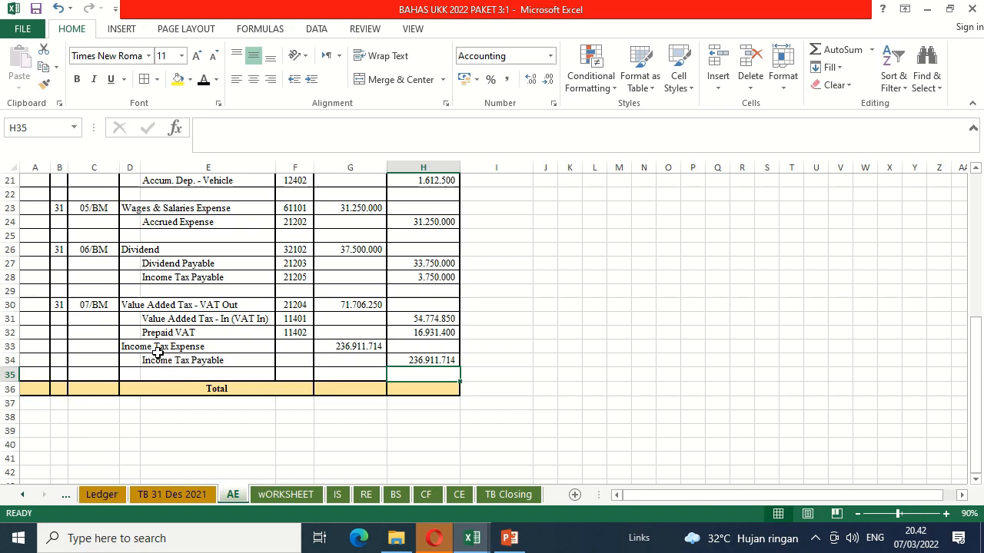
pyautogui.click(113, 498)
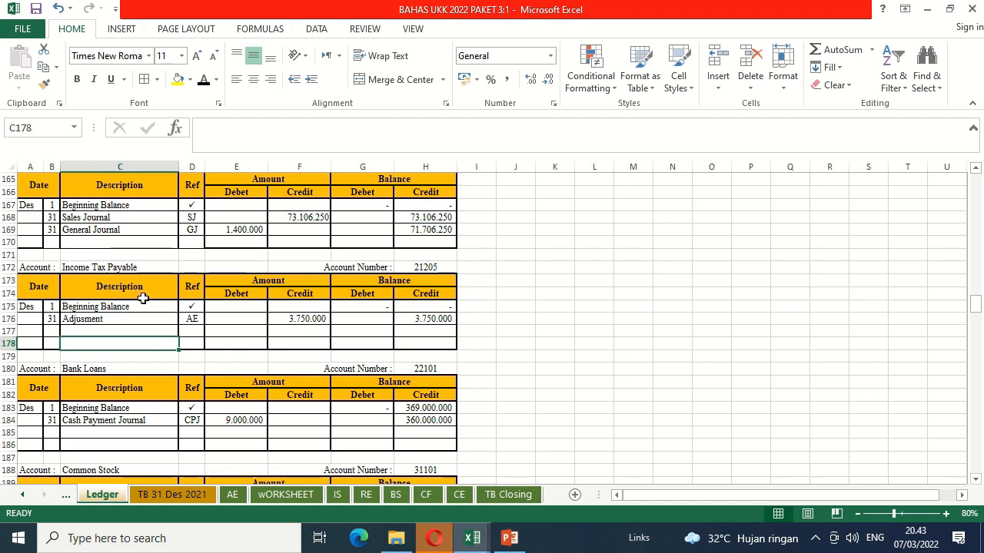
pyautogui.click(9, 331)
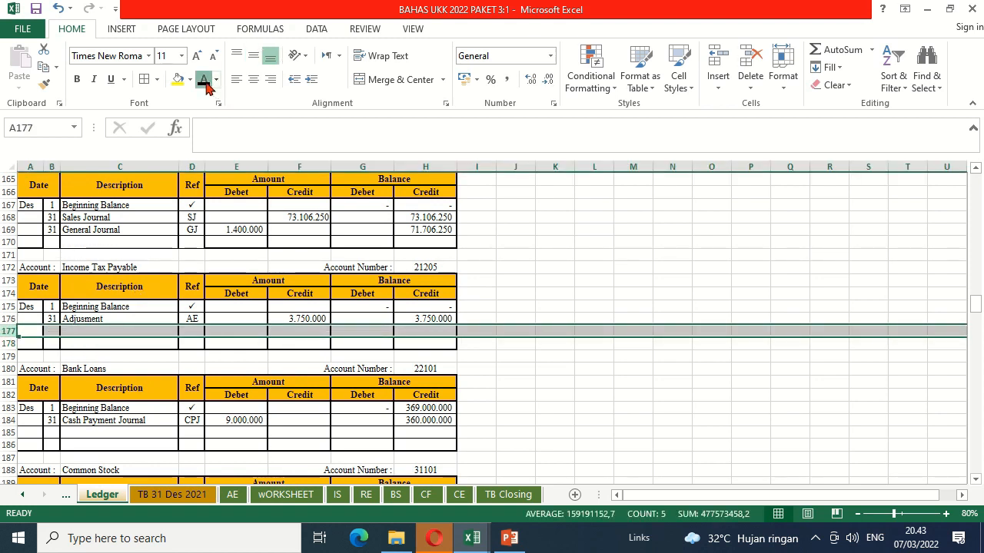
pyautogui.hotkey('ctrl', 'v')
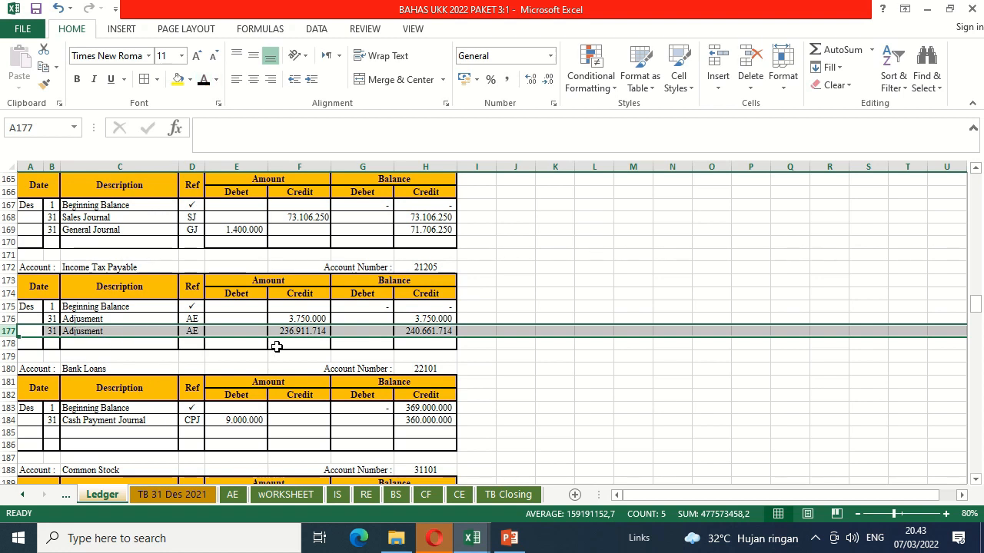
pyautogui.click(303, 346)
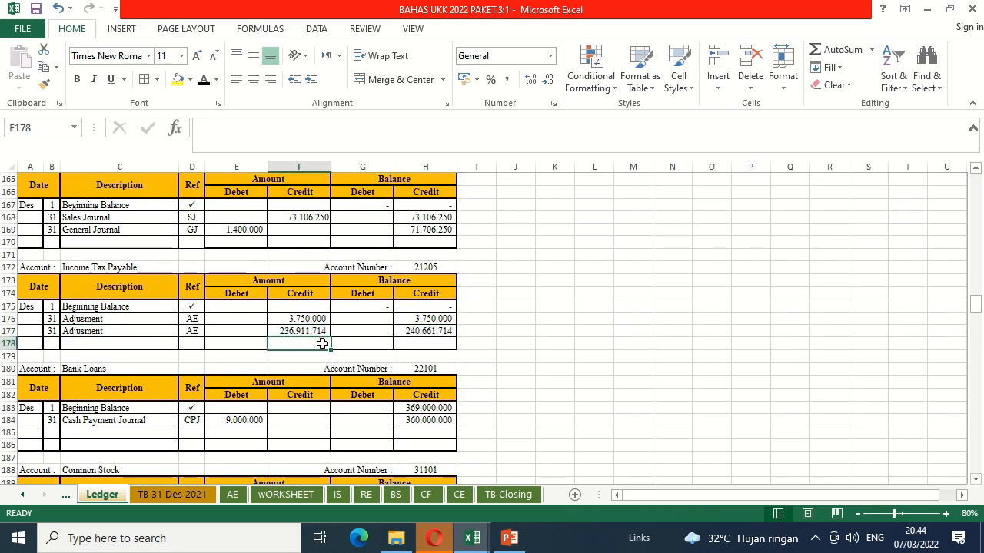
# Apply black font color to Ledger row 338, the December 31 adjustment entry in the Income Tax Expense account.
pyautogui.click(233, 496)
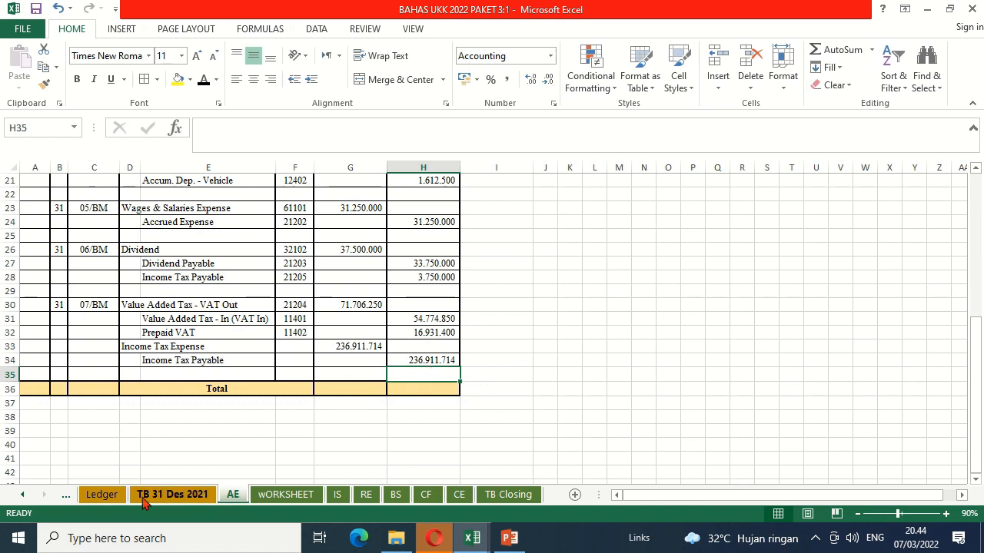
pyautogui.click(108, 495)
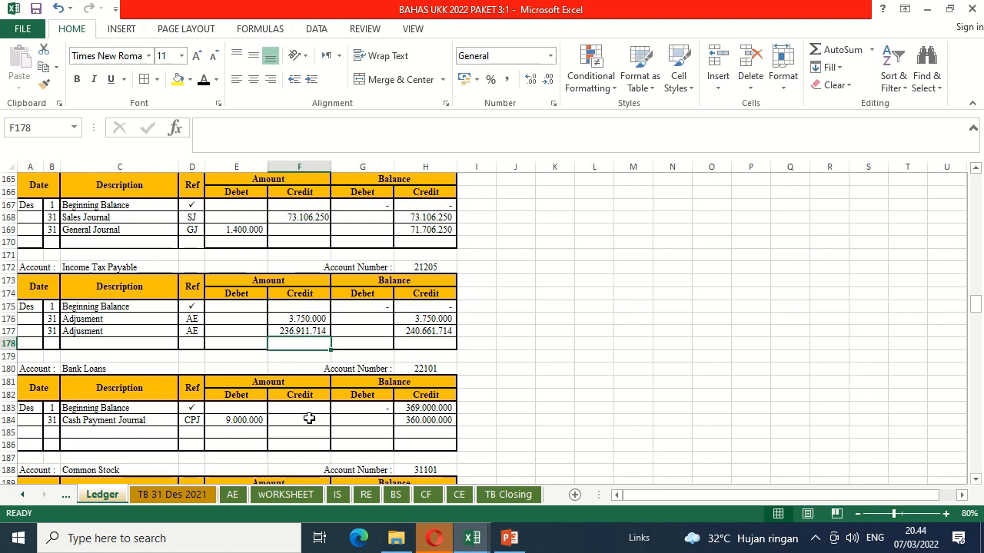
pyautogui.click(239, 500)
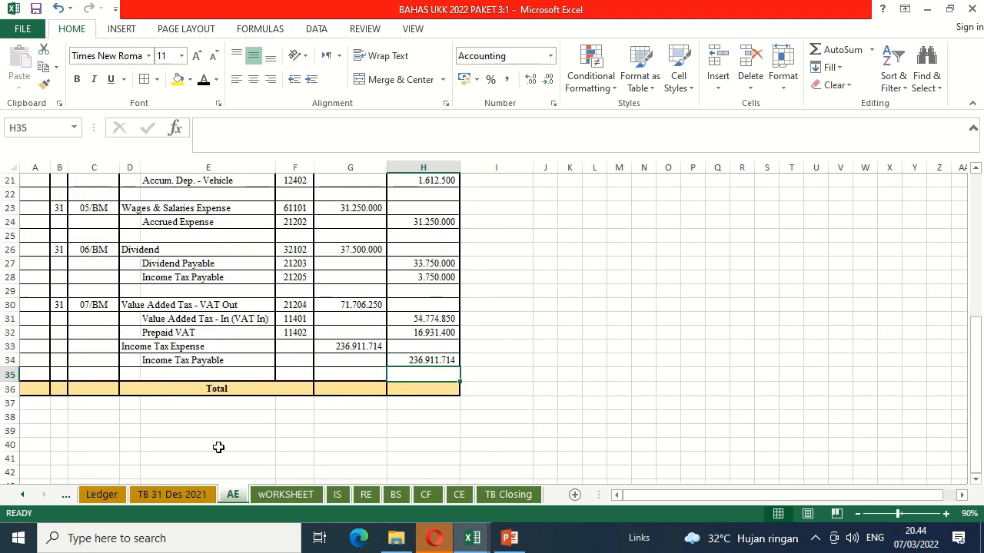
pyautogui.click(102, 496)
pyautogui.click(83, 444)
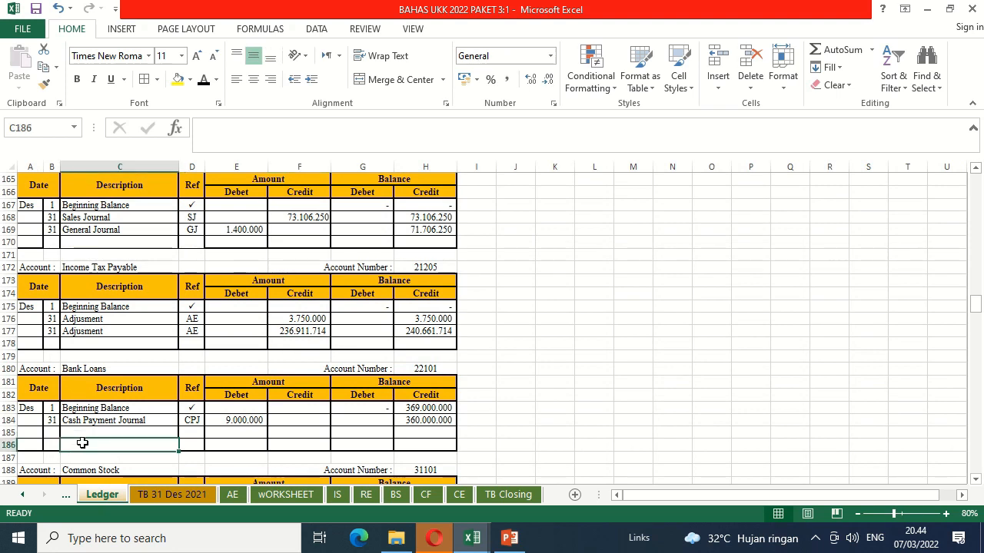
pyautogui.press('Down')
pyautogui.press('Down')
pyautogui.press('Down')
pyautogui.press('Down')
pyautogui.press('Down')
pyautogui.press('Down')
pyautogui.press('Down')
pyautogui.press('Down')
pyautogui.press('Down')
pyautogui.press('Down')
pyautogui.press('Down')
pyautogui.press('Down')
pyautogui.press('Down')
pyautogui.press('Down')
pyautogui.press('Down')
pyautogui.press('Down')
pyautogui.press('Down')
pyautogui.press('Down')
pyautogui.press('Down')
pyautogui.press('Down')
pyautogui.press('Down')
pyautogui.press('Down')
pyautogui.press('Down')
pyautogui.press('Down')
pyautogui.press('Down')
pyautogui.press('Down')
pyautogui.press('Down')
pyautogui.press('Down')
pyautogui.press('Down')
pyautogui.press('Down')
pyautogui.press('Down')
pyautogui.press('Down')
pyautogui.press('Down')
pyautogui.press('Down')
pyautogui.press('Down')
pyautogui.press('Down')
pyautogui.press('Down')
pyautogui.press('Down')
pyautogui.press('Down')
pyautogui.press('Down')
pyautogui.press('Right')
pyautogui.press('Right')
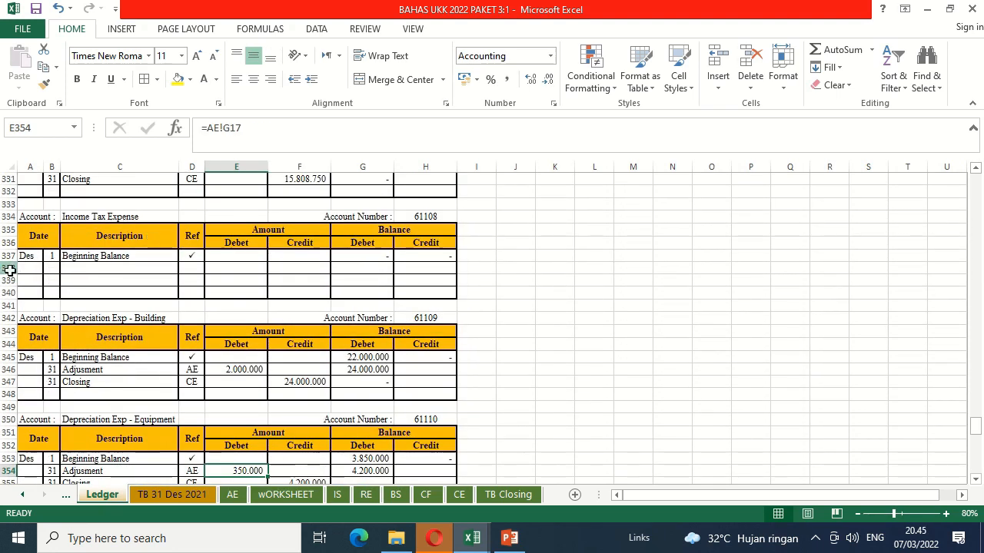
pyautogui.click(9, 268)
pyautogui.write('31\tAdjusment\tAE\t236.911.714\t\t236.911.714')
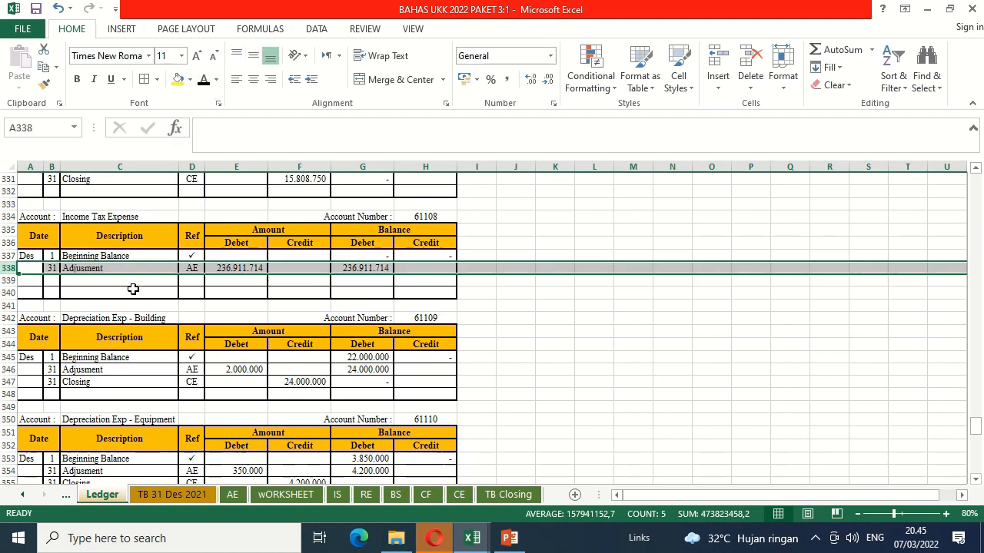
pyautogui.click(198, 281)
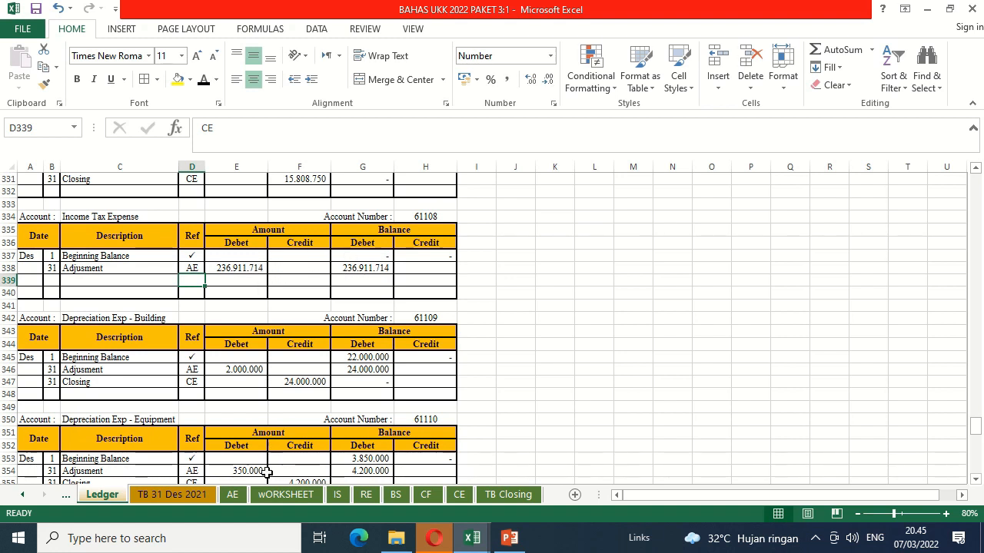
# On the AE sheet, apply black font color to the Income Tax Expense and Income Tax Payable account references in F33:F34.
pyautogui.click(234, 495)
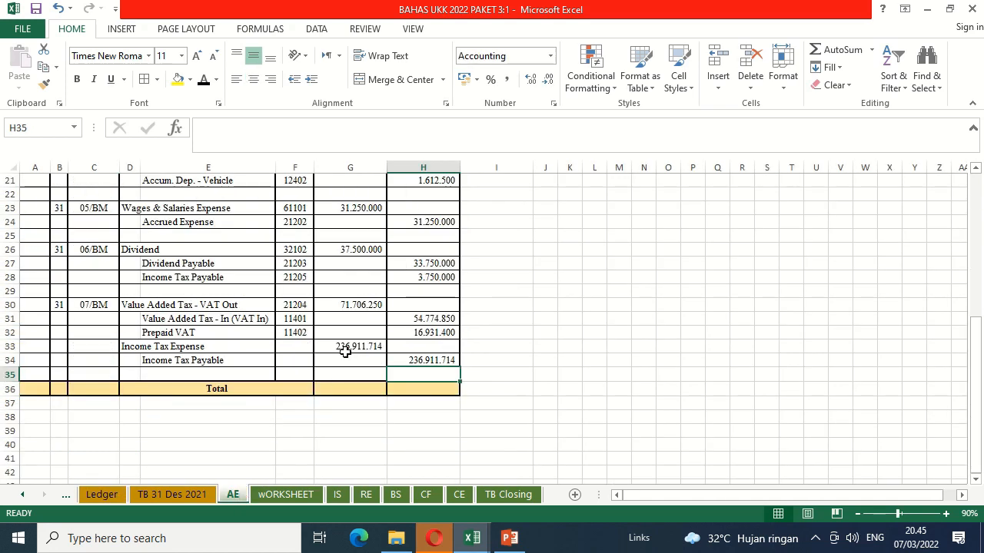
pyautogui.click(296, 349)
pyautogui.moveTo(297, 348); pyautogui.dragTo(295, 360)
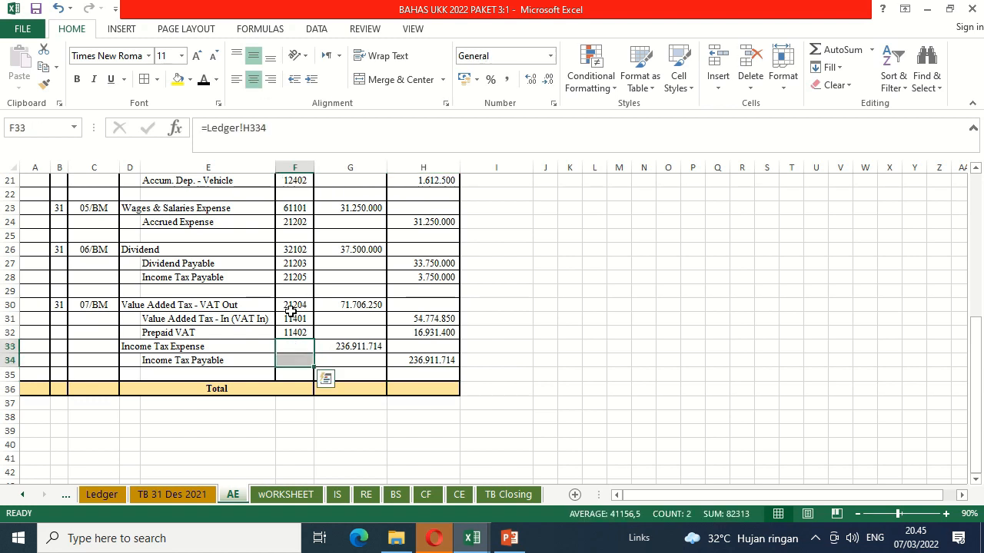
pyautogui.click(205, 82)
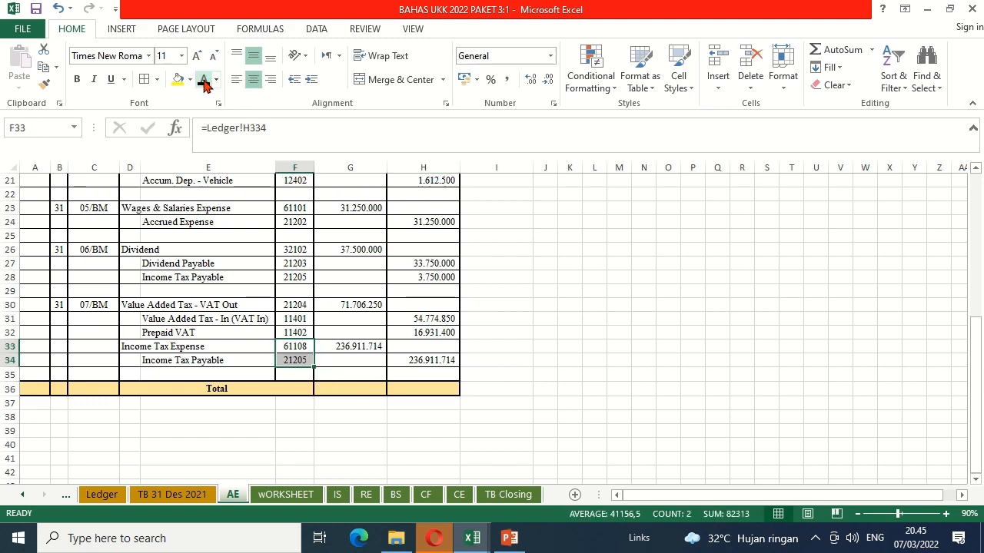
pyautogui.click(477, 361)
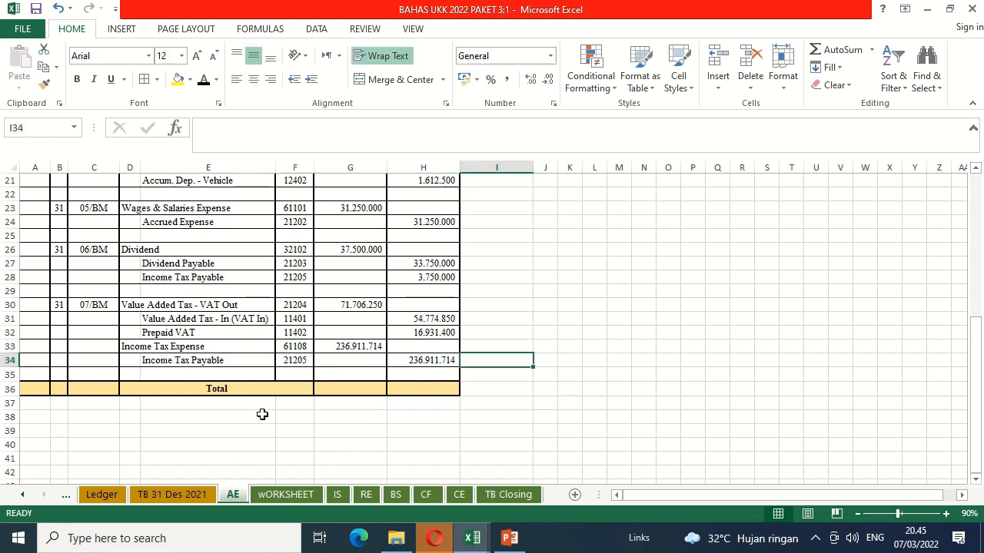
# On the wORKSHEET sheet, extend the Income Tax Payable adjustment credit in F27 to =AE!H28+AE!H34.
pyautogui.click(301, 496)
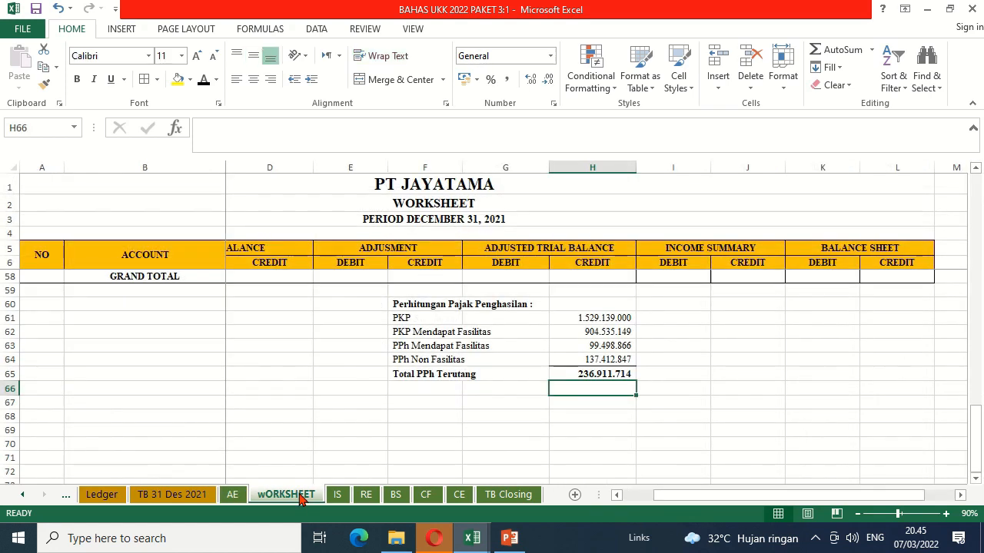
pyautogui.click(369, 288)
pyautogui.press('Up')
pyautogui.press('Up')
pyautogui.press('Up')
pyautogui.press('Up')
pyautogui.press('Up')
pyautogui.press('Up')
pyautogui.press('Up')
pyautogui.press('Up')
pyautogui.press('Up')
pyautogui.press('Up')
pyautogui.press('Up')
pyautogui.press('Up')
pyautogui.press('Up')
pyautogui.press('Up')
pyautogui.press('Up')
pyautogui.press('Up')
pyautogui.press('Up')
pyautogui.press('Up')
pyautogui.press('Up')
pyautogui.press('Up')
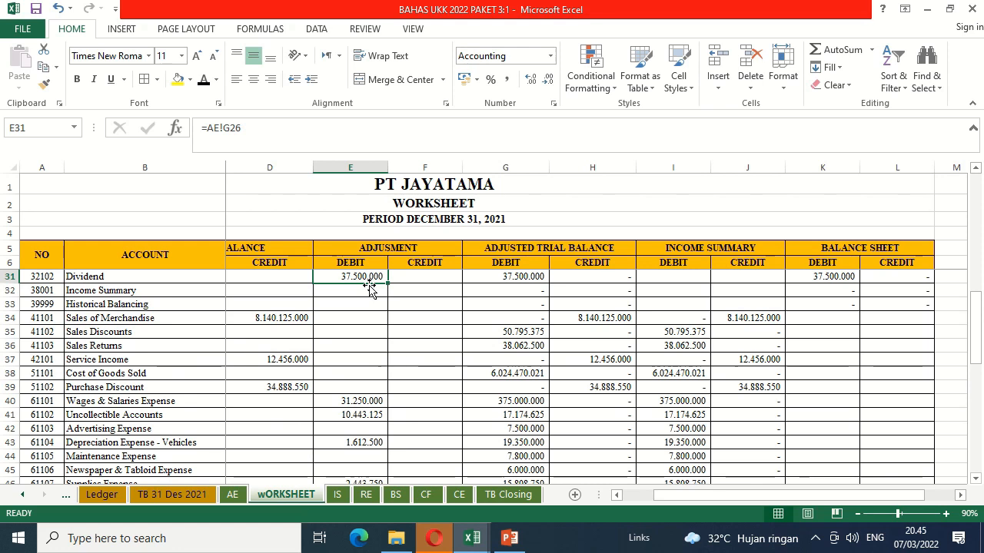
pyautogui.press('Up')
pyautogui.press('Up')
pyautogui.press('Up')
pyautogui.press('Up')
pyautogui.press('Up')
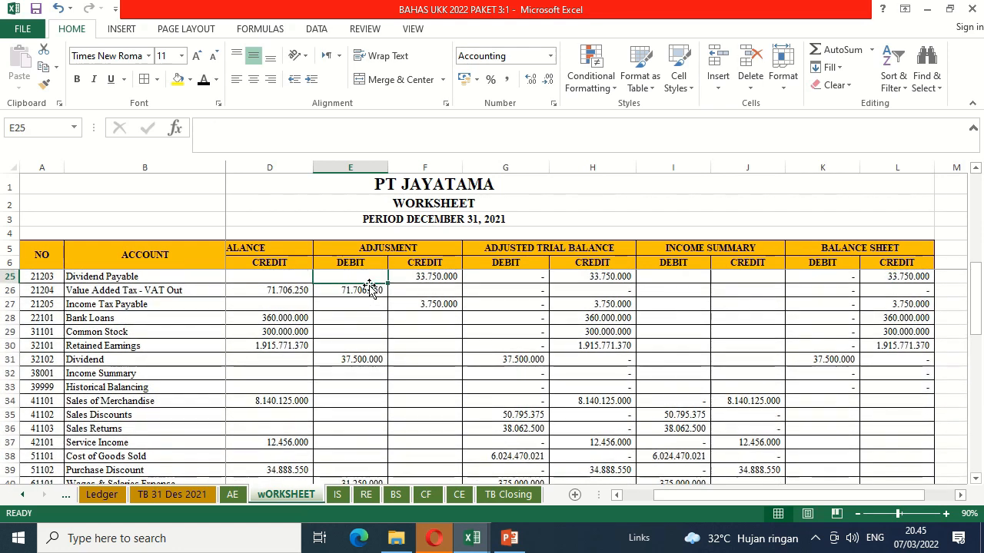
pyautogui.press('Down')
pyautogui.press('Right')
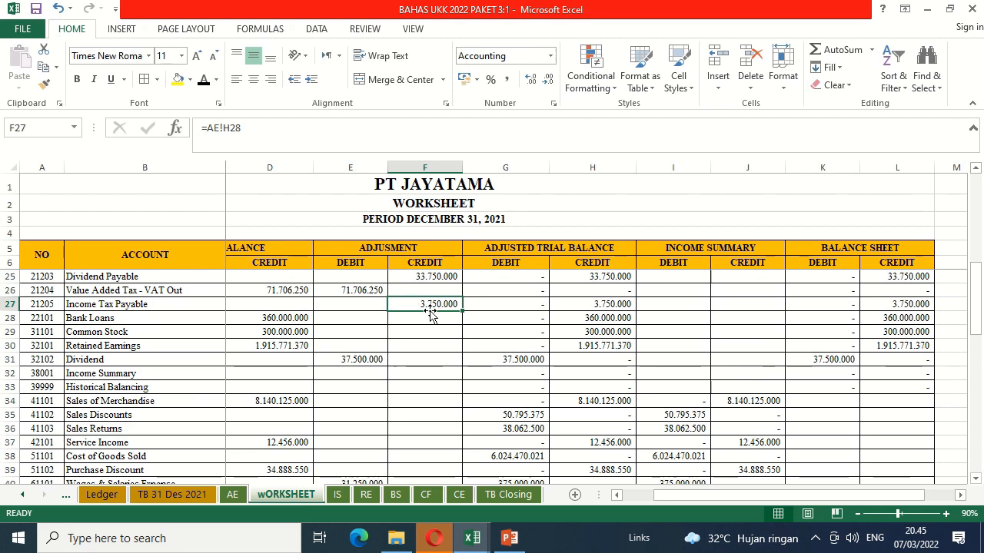
pyautogui.click(259, 133)
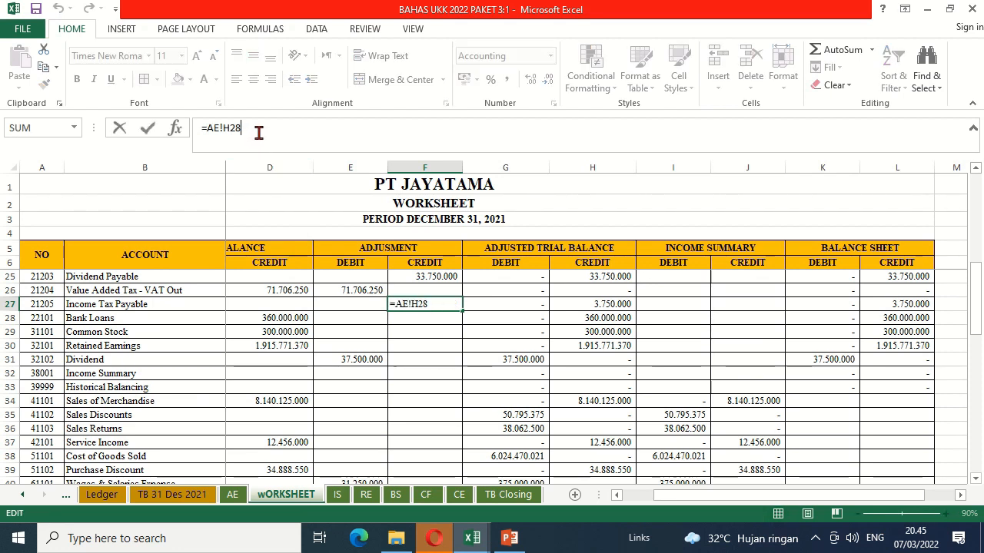
pyautogui.write('+')
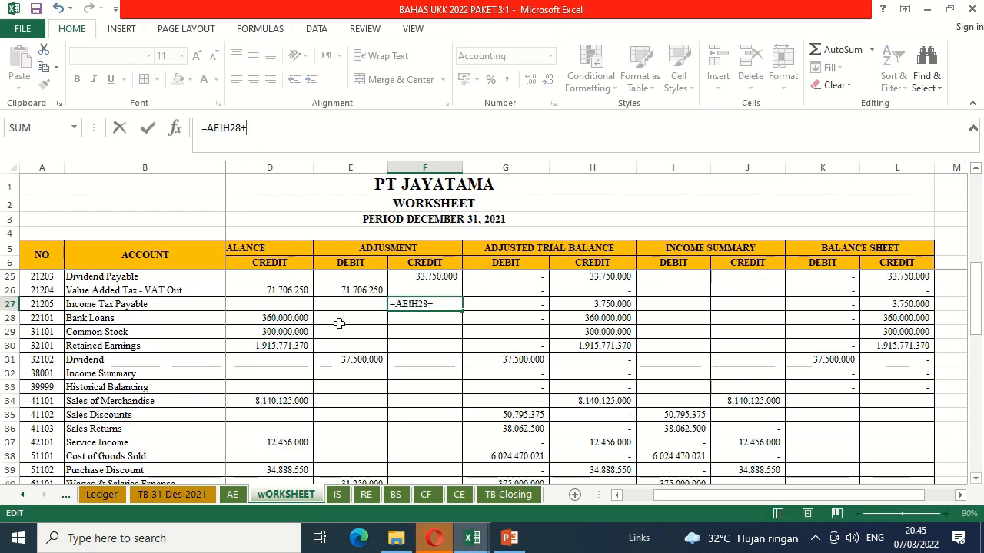
pyautogui.click(233, 494)
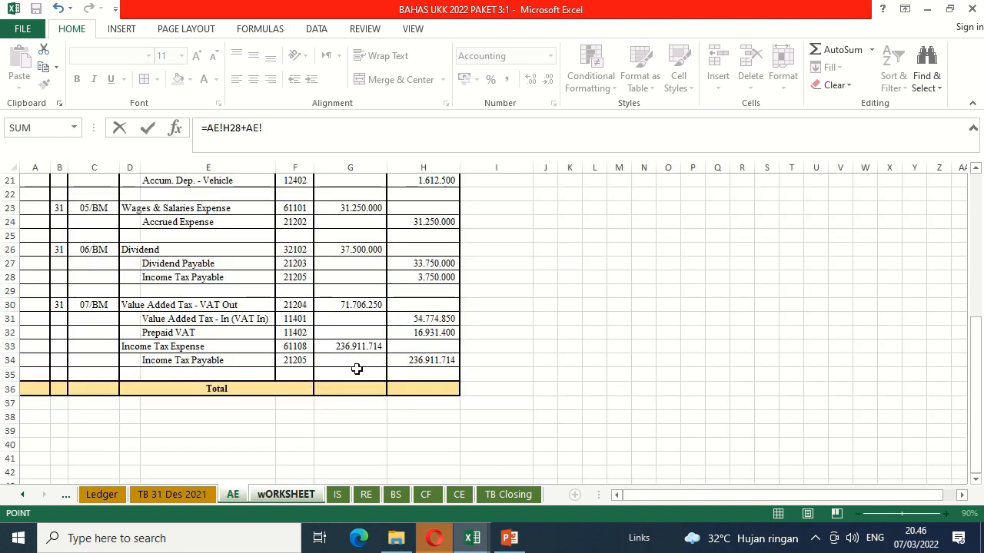
pyautogui.click(415, 359)
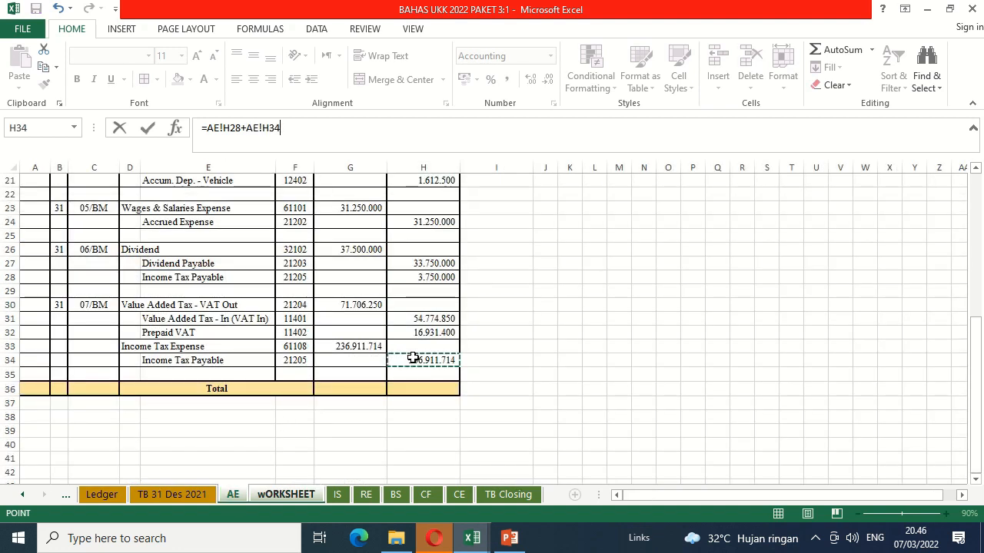
pyautogui.press('Return')
# Link the Income Tax Expense adjustment debit in E47 to the AE sheet with =AE!G33.
pyautogui.press('Down')
pyautogui.press('Down')
pyautogui.press('Down')
pyautogui.press('Down')
pyautogui.press('Down')
pyautogui.press('Down')
pyautogui.press('Down')
pyautogui.press('Down')
pyautogui.press('Down')
pyautogui.press('Down')
pyautogui.press('Down')
pyautogui.press('Down')
pyautogui.press('Down')
pyautogui.press('Down')
pyautogui.press('Down')
pyautogui.press('Down')
pyautogui.press('Down')
pyautogui.press('Down')
pyautogui.press('Down')
pyautogui.press('Down')
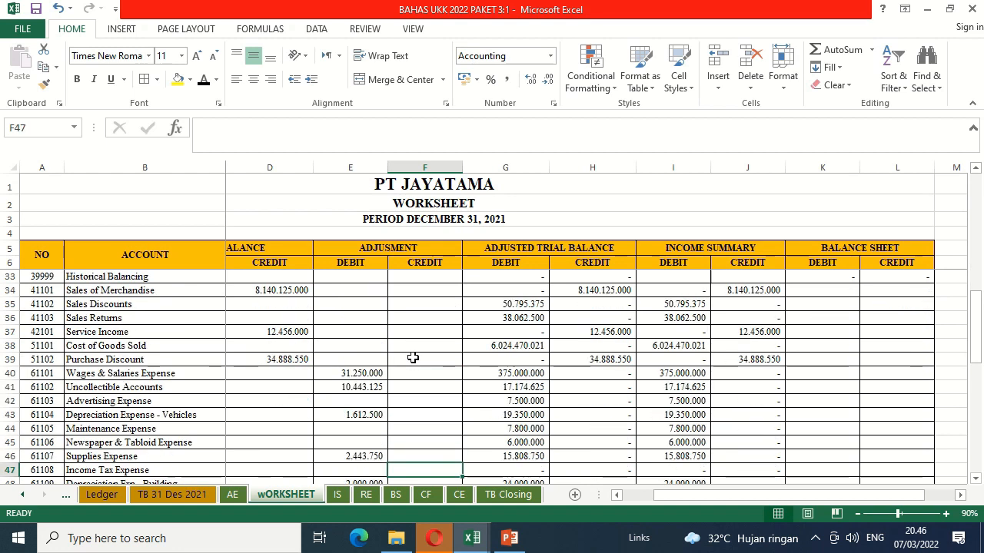
pyautogui.press('Up')
pyautogui.press('Up')
pyautogui.press('Up')
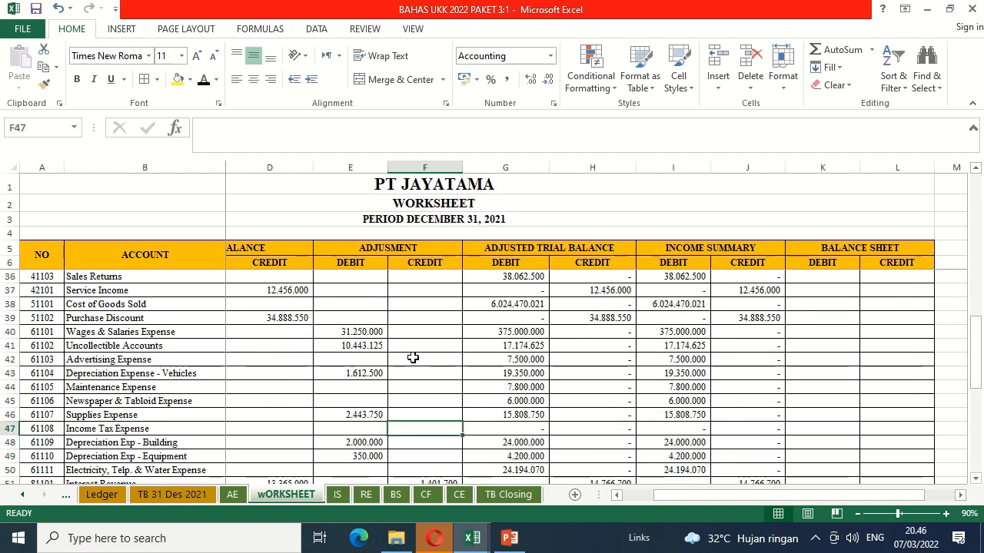
pyautogui.press('Left')
pyautogui.write('=')
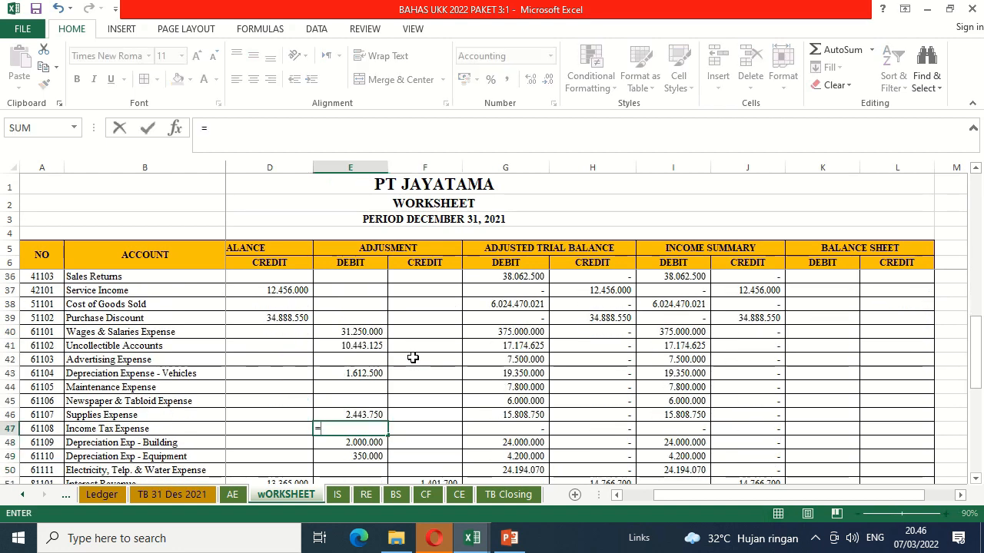
pyautogui.click(235, 495)
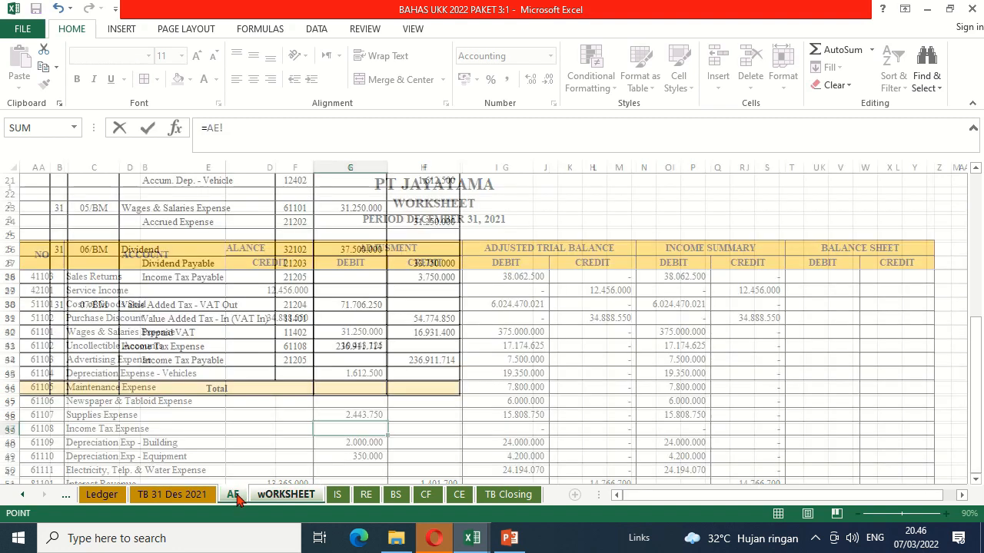
pyautogui.click(338, 343)
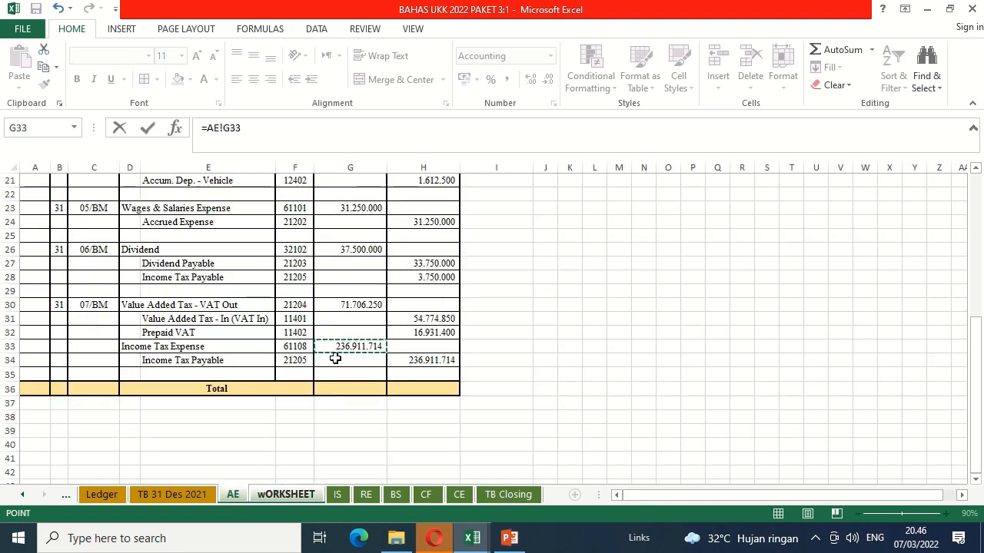
pyautogui.press('Return')
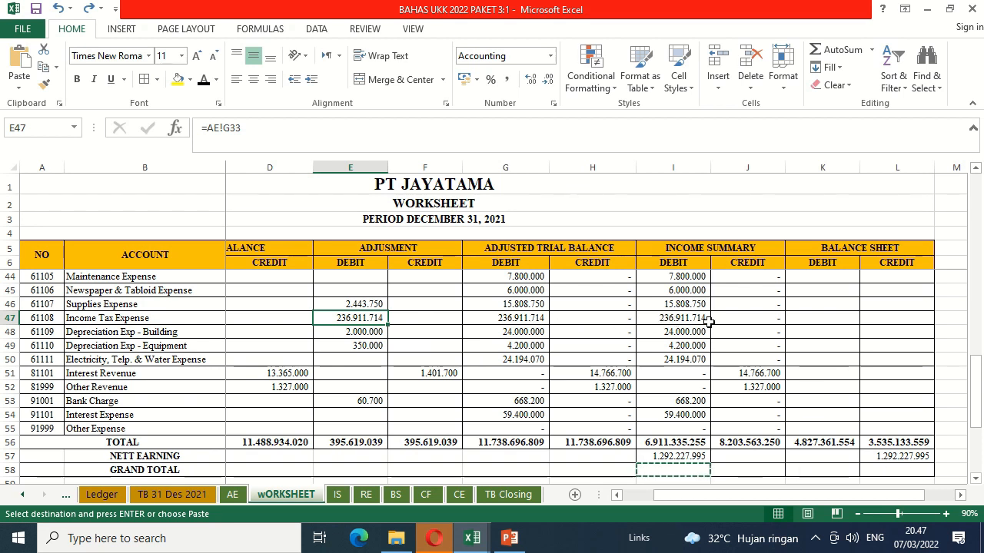
# Check how the Income Tax Expense and Income Tax Payable adjustments carry through to the Income Summary and Balance Sheet columns.
pyautogui.click(800, 316)
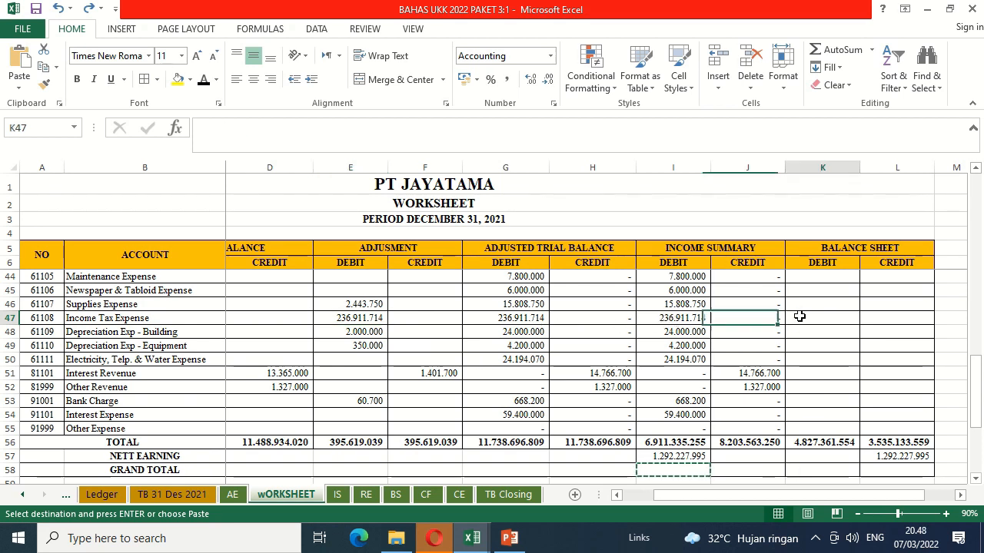
pyautogui.press('Up')
pyautogui.press('Up')
pyautogui.press('Up')
pyautogui.press('Up')
pyautogui.press('Up')
pyautogui.press('Up')
pyautogui.press('Up')
pyautogui.press('Up')
pyautogui.press('Up')
pyautogui.press('Up')
pyautogui.press('Up')
pyautogui.press('Up')
pyautogui.press('Up')
pyautogui.press('Up')
pyautogui.press('Up')
pyautogui.press('Up')
pyautogui.press('Up')
pyautogui.press('Up')
pyautogui.press('Up')
pyautogui.press('Up')
pyautogui.press('Up')
pyautogui.press('Up')
pyautogui.press('Up')
pyautogui.press('Up')
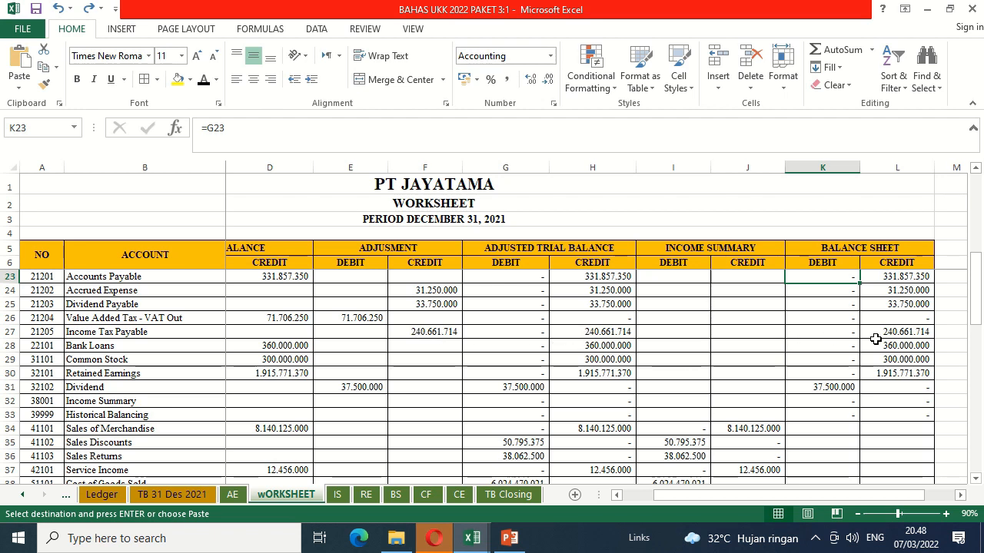
pyautogui.click(865, 453)
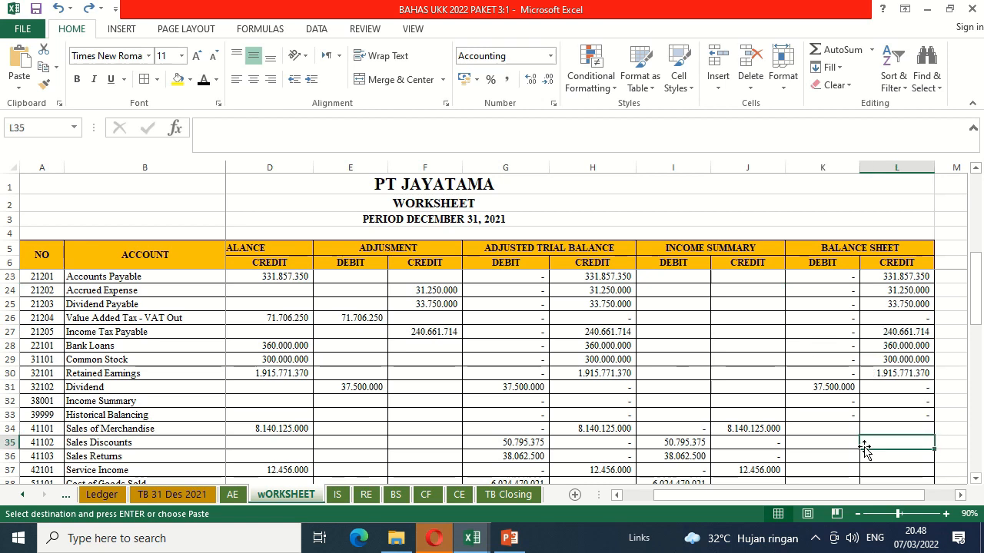
# Calculate the Income Summary debit grand total in I58 with =I56+I57.
pyautogui.press('Down')
pyautogui.press('Down')
pyautogui.press('Down')
pyautogui.press('Down')
pyautogui.press('Down')
pyautogui.press('Down')
pyautogui.press('Down')
pyautogui.press('Down')
pyautogui.press('Down')
pyautogui.press('Down')
pyautogui.press('Down')
pyautogui.press('Down')
pyautogui.press('Down')
pyautogui.press('Down')
pyautogui.press('Down')
pyautogui.press('Down')
pyautogui.press('Down')
pyautogui.press('Down')
pyautogui.press('Down')
pyautogui.press('Down')
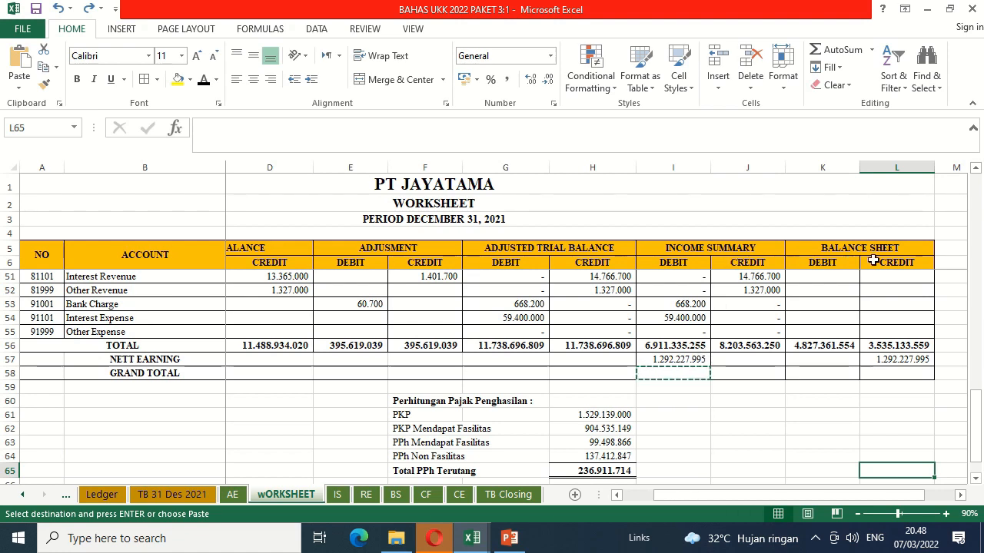
pyautogui.click(674, 374)
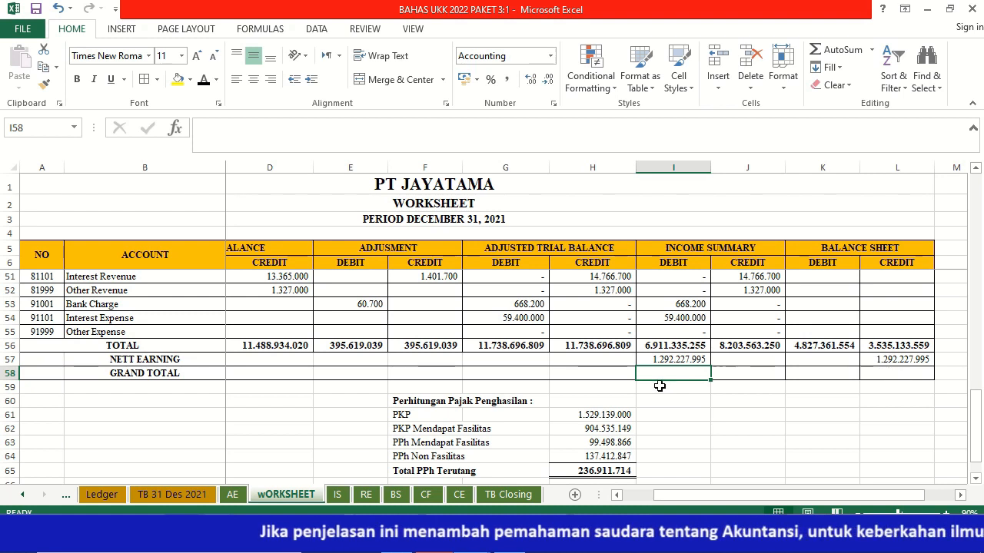
pyautogui.write('=')
pyautogui.press('Up')
pyautogui.press('Up')
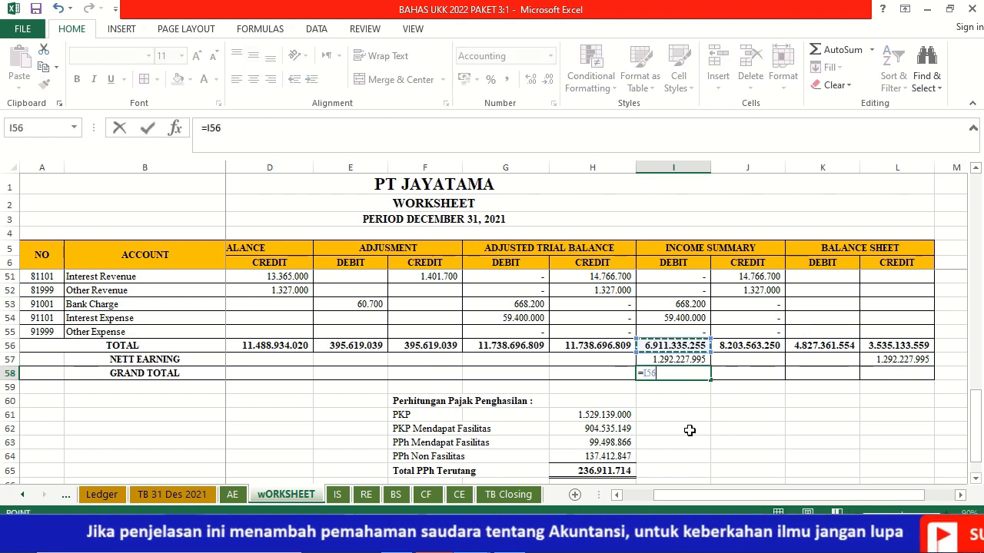
pyautogui.write('+')
pyautogui.press('Up')
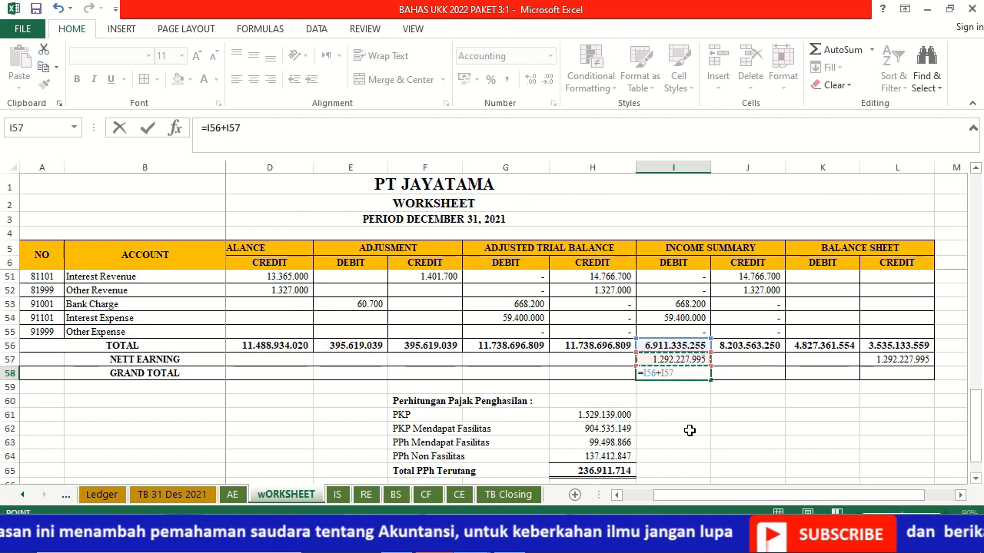
pyautogui.hotkey('ctrl', 'Return')
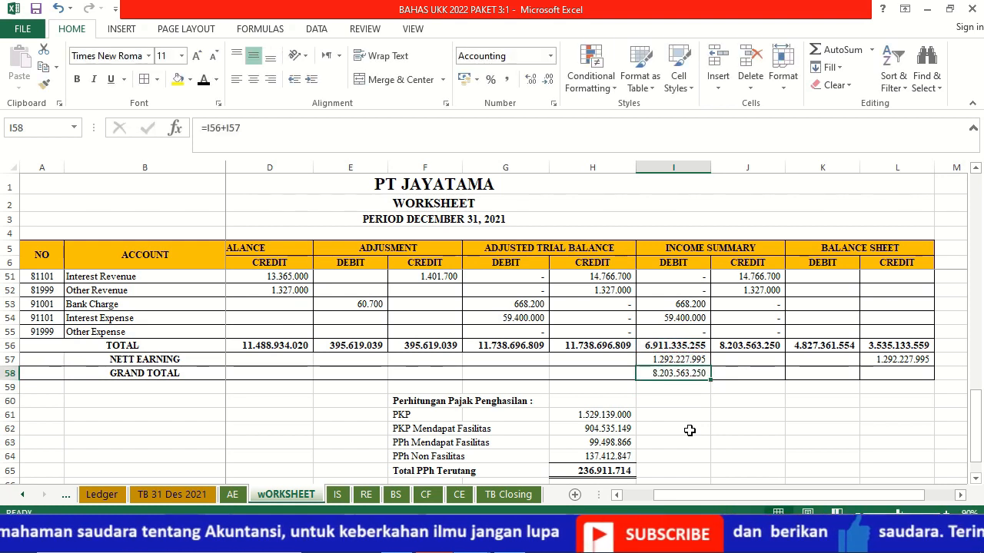
# Copy the grand total formula from I58 across to the remaining Income Summary and Balance Sheet columns, J58:L58.
pyautogui.hotkey('ctrl', 'c')
pyautogui.hotkey('shift', 'Right')
pyautogui.hotkey('shift', 'Right')
pyautogui.hotkey('shift', 'Right')
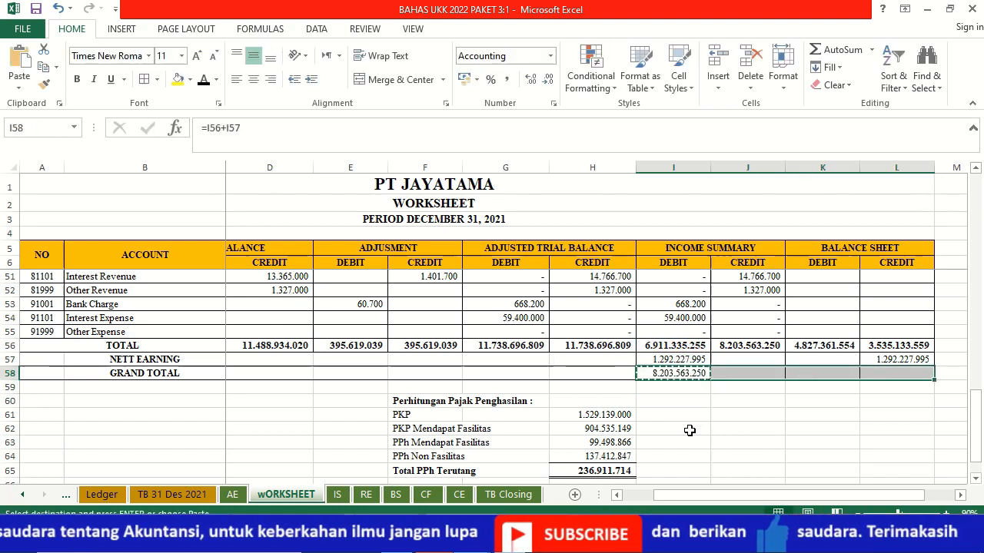
pyautogui.hotkey('ctrl', 'v')
pyautogui.press('ctrl')
pyautogui.press('ctrl')
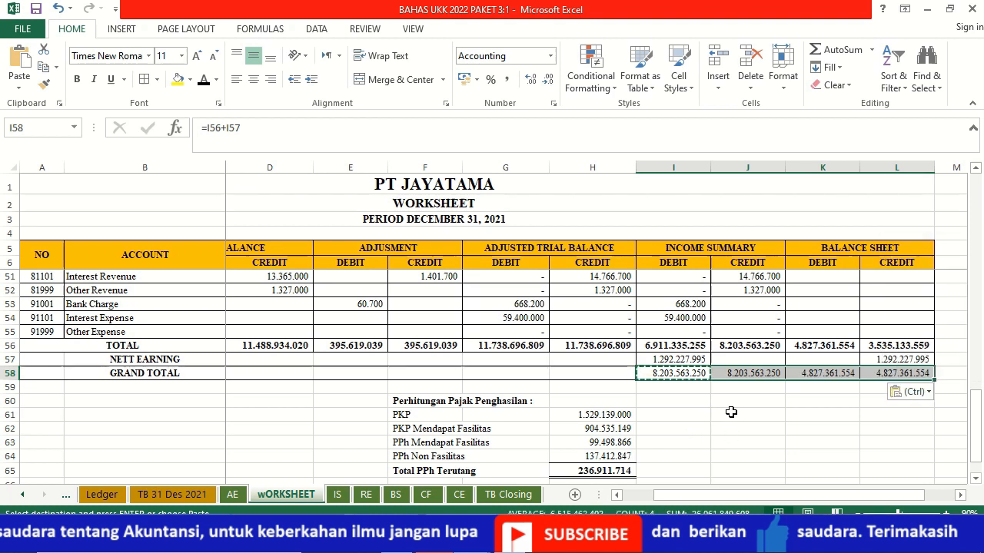
pyautogui.click(731, 413)
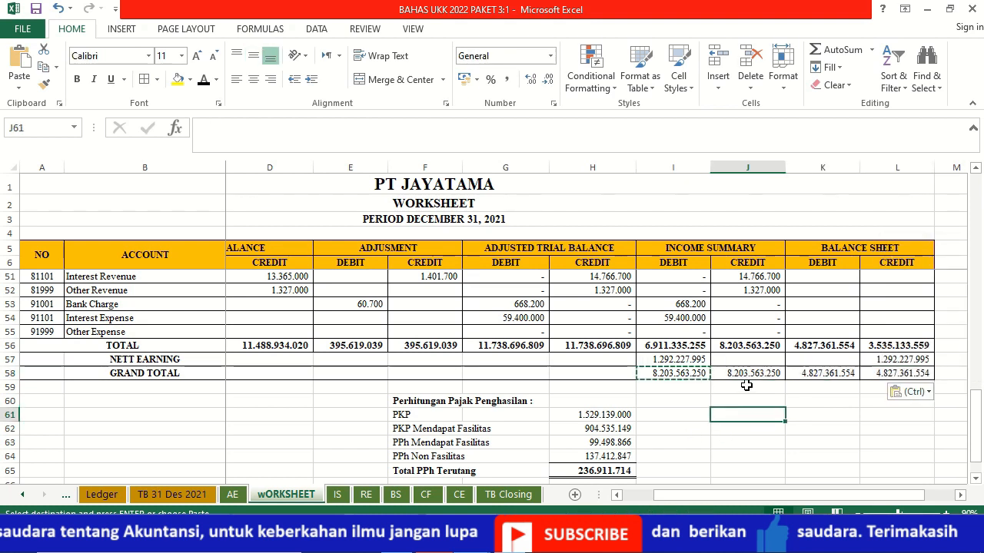
# Review the Balance Sheet debit and credit columns from the grand total row up to the first asset accounts.
pyautogui.click(845, 398)
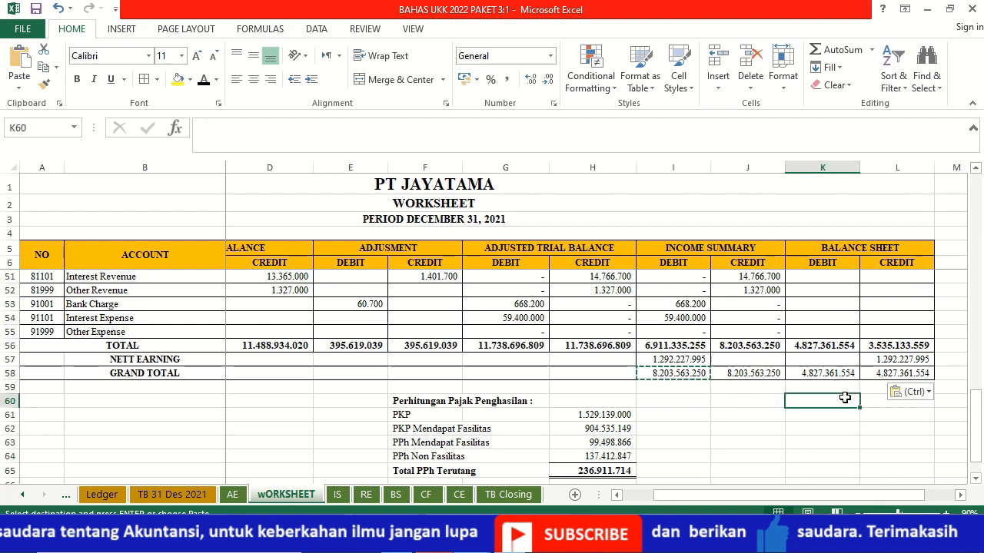
pyautogui.press('Up')
pyautogui.press('Up')
pyautogui.press('Up')
pyautogui.press('Up')
pyautogui.press('Up')
pyautogui.press('Up')
pyautogui.press('Up')
pyautogui.press('Up')
pyautogui.press('Up')
pyautogui.press('Up')
pyautogui.press('Up')
pyautogui.press('Up')
pyautogui.press('Up')
pyautogui.press('Up')
pyautogui.press('Up')
pyautogui.press('Up')
pyautogui.press('Up')
pyautogui.press('Up')
pyautogui.press('Up')
pyautogui.press('Up')
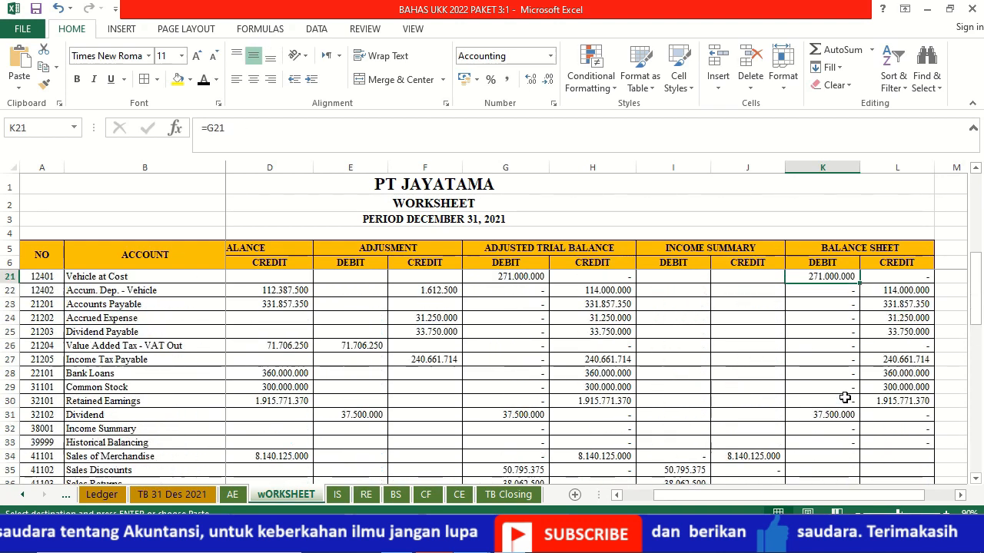
pyautogui.press('Down')
pyautogui.press('Down')
pyautogui.press('Down')
pyautogui.press('Down')
pyautogui.press('Down')
pyautogui.press('Down')
pyautogui.press('Down')
pyautogui.press('Down')
pyautogui.press('Down')
pyautogui.press('Down')
pyautogui.press('Down')
pyautogui.press('Down')
pyautogui.press('Down')
pyautogui.press('Down')
pyautogui.press('Down')
pyautogui.press('Down')
pyautogui.press('Down')
pyautogui.press('Down')
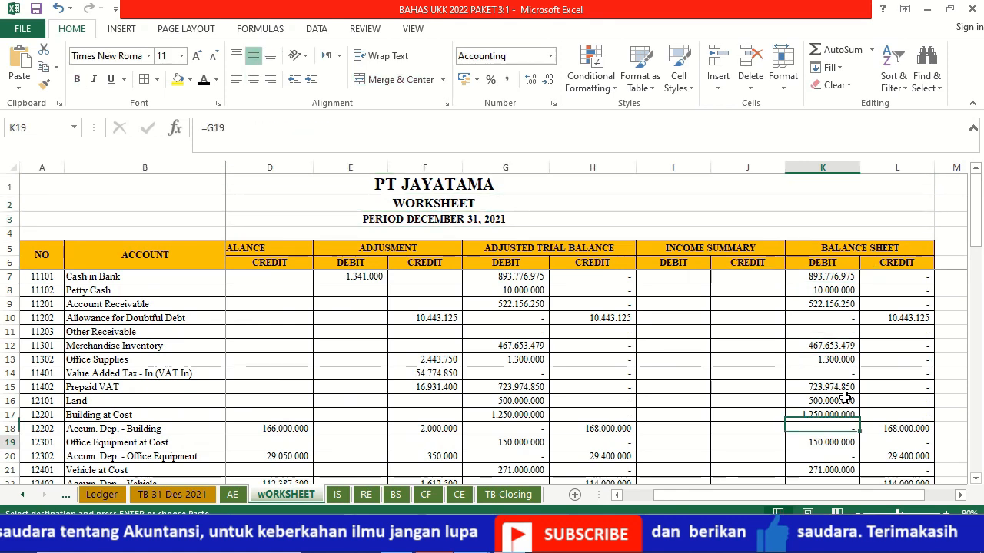